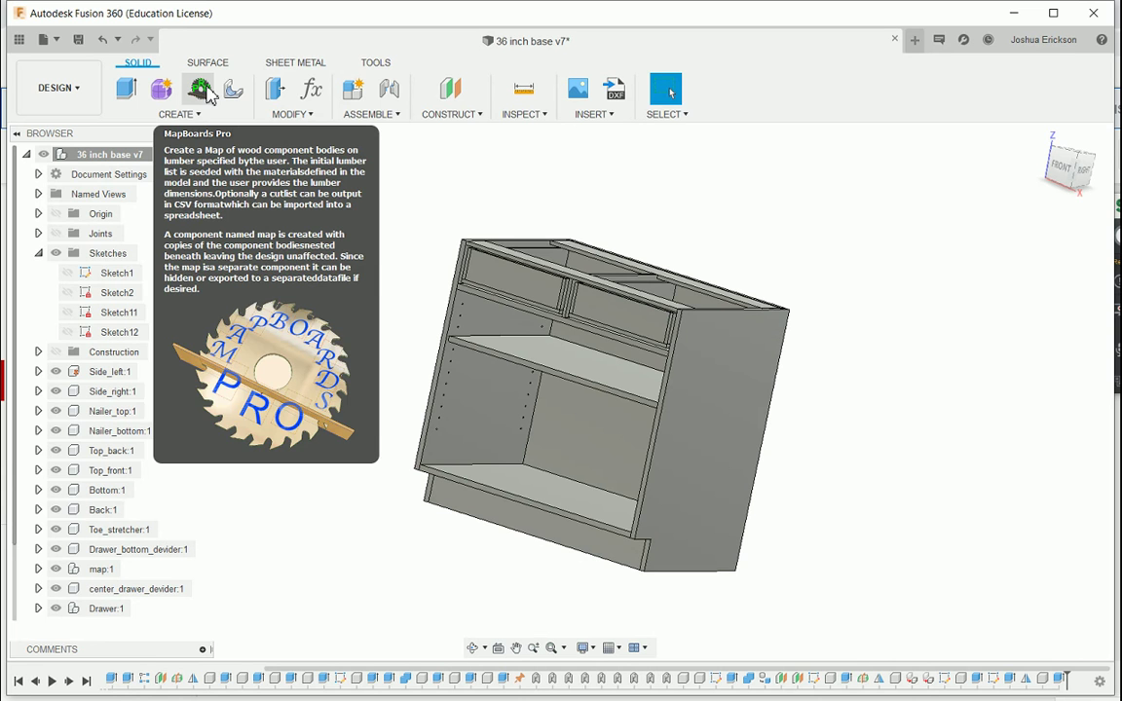
Start MapBoards Pro and include the Steel (0.250), Steel (0.750) and Steel (0.500) lumber in the map
click(200, 90)
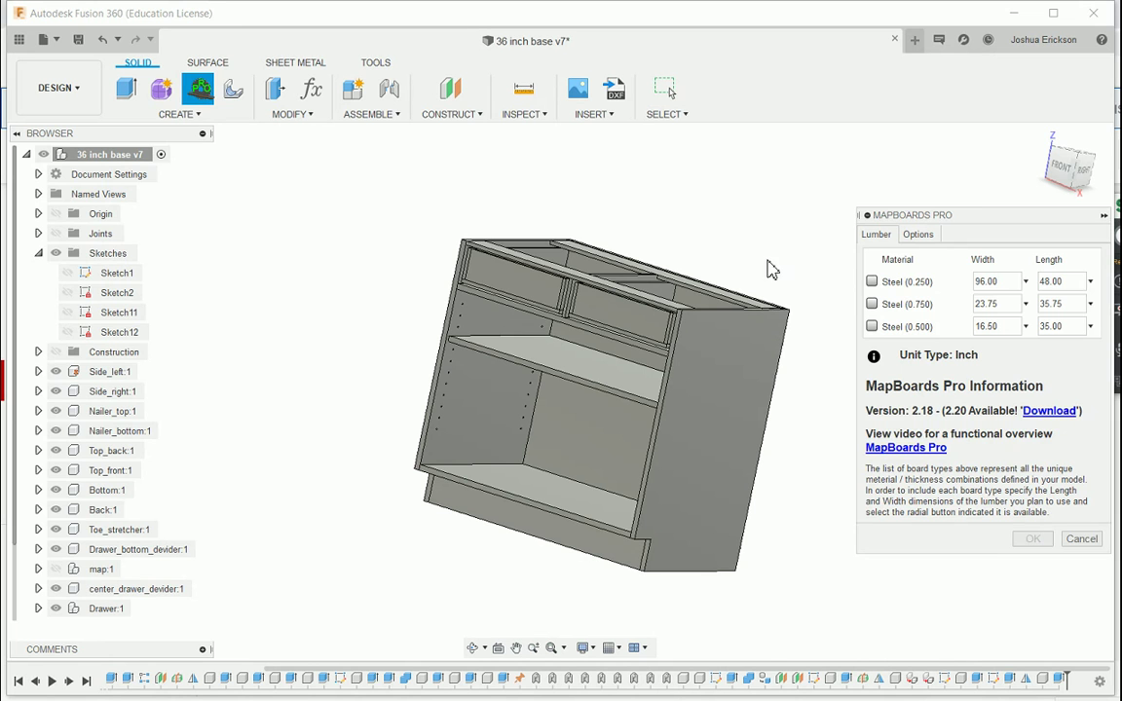
drag(971, 215, 957, 156)
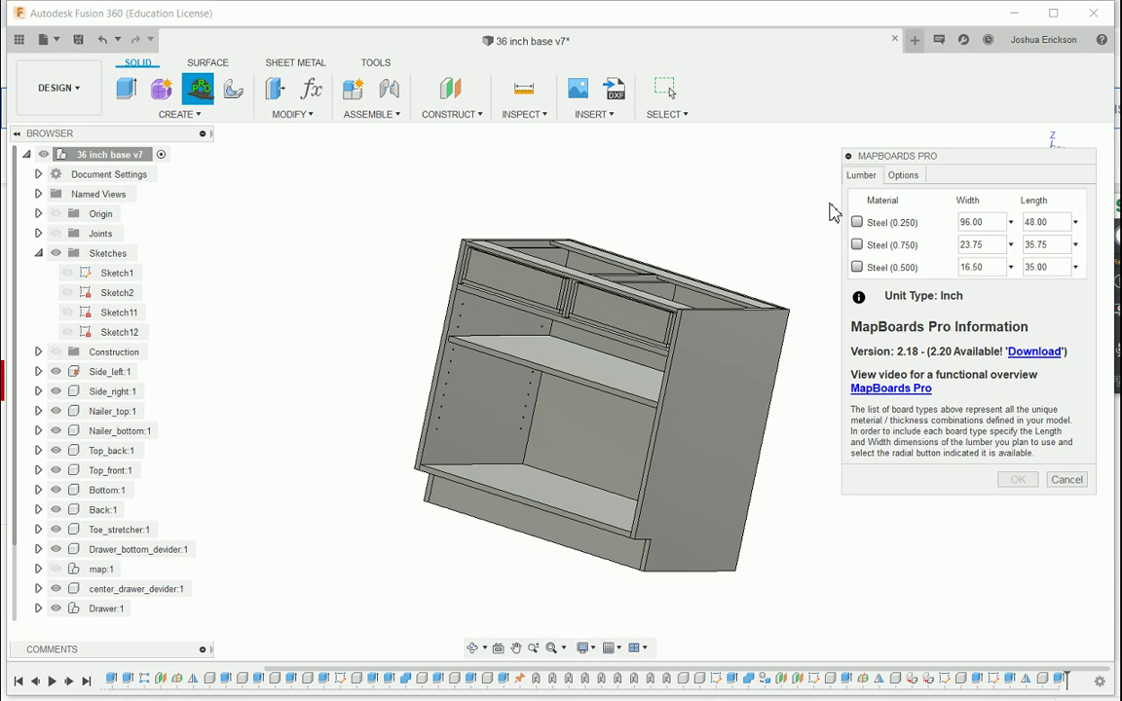
click(857, 222)
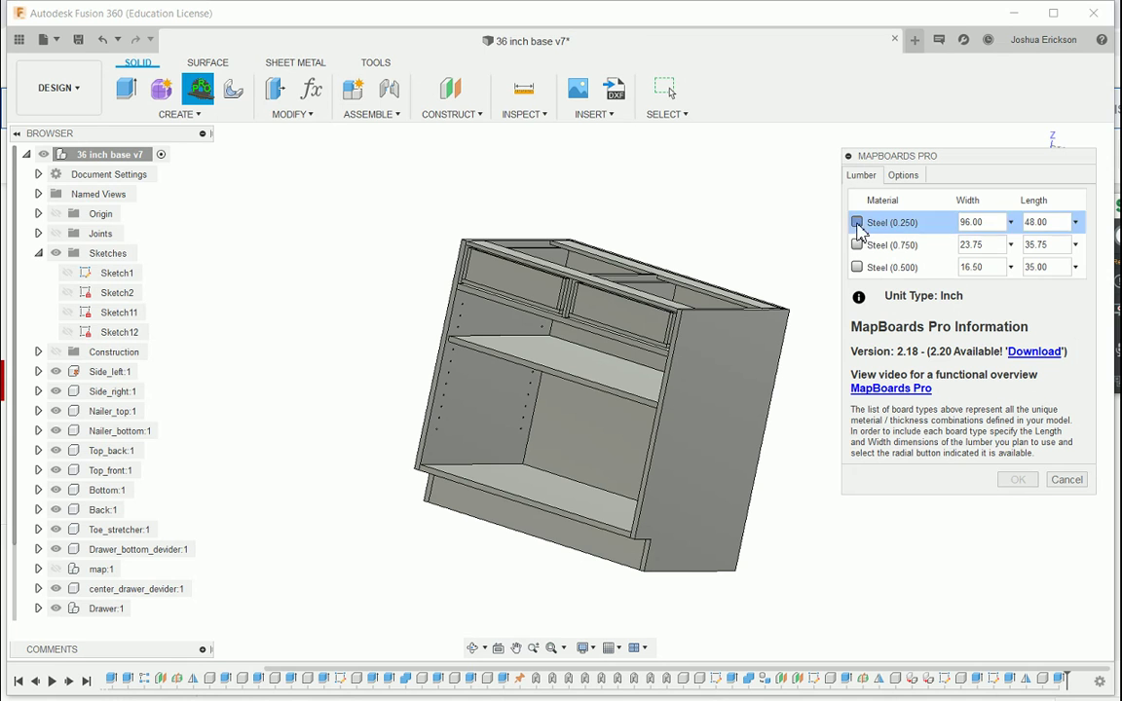
click(857, 244)
click(857, 267)
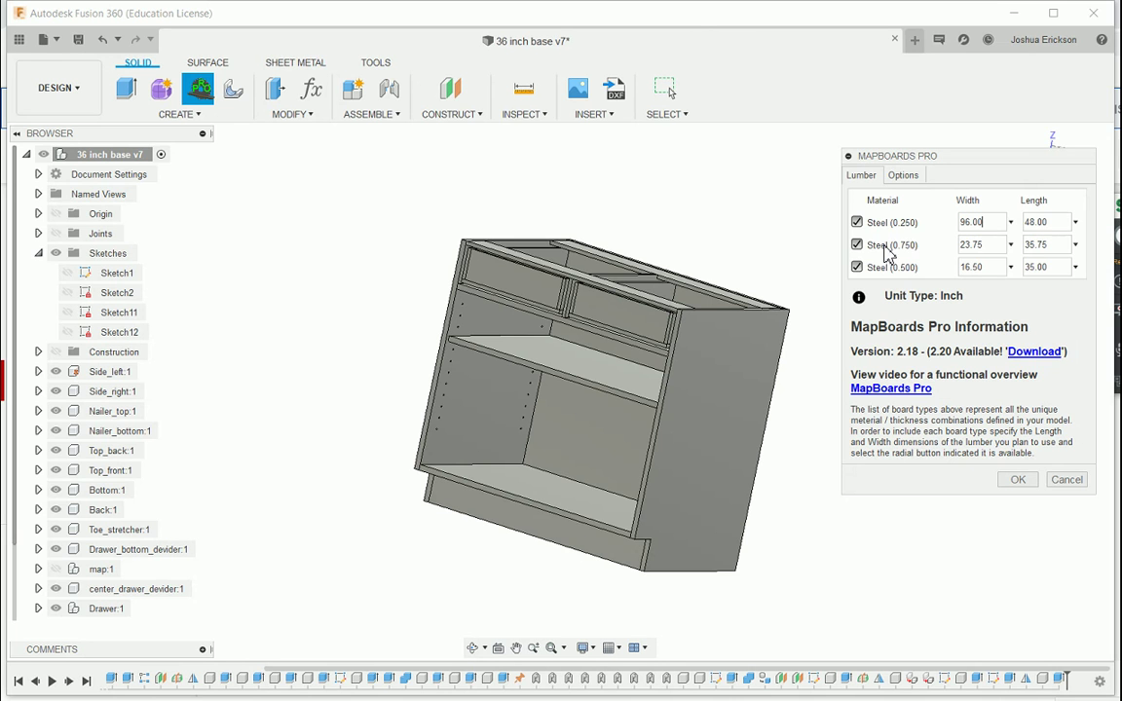
Set the Steel (0.250) and Steel (0.750) boards to 48 in wide and 96 in long
click(992, 249)
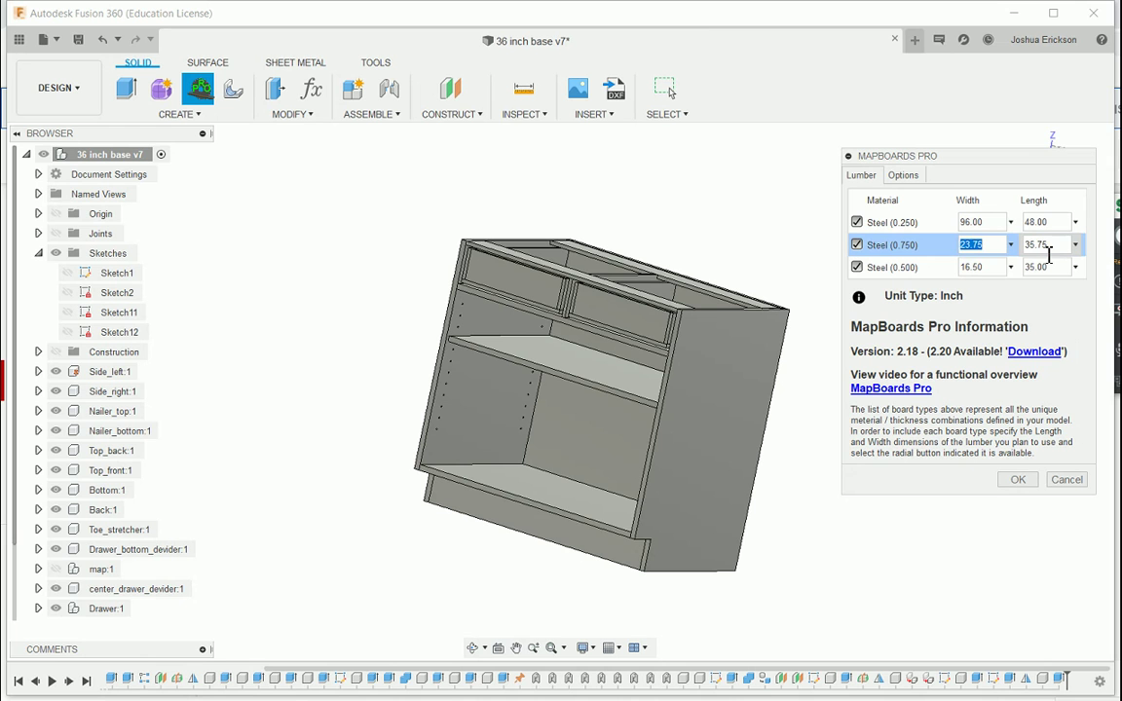
text(96)
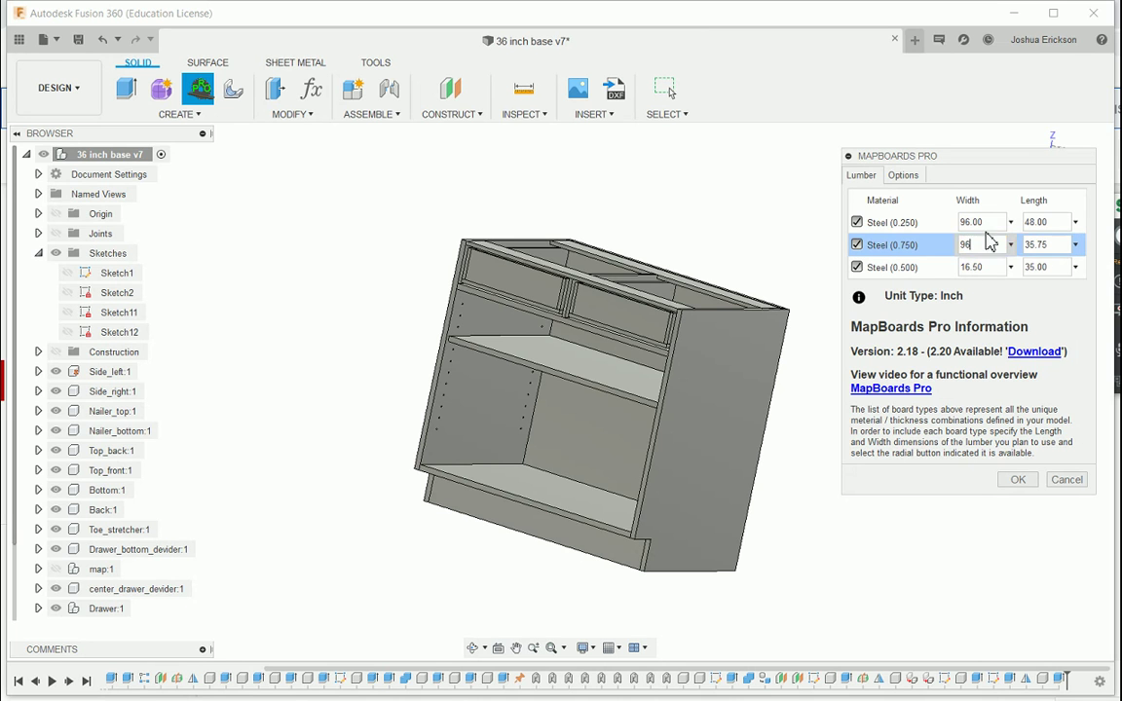
click(938, 223)
text(48)
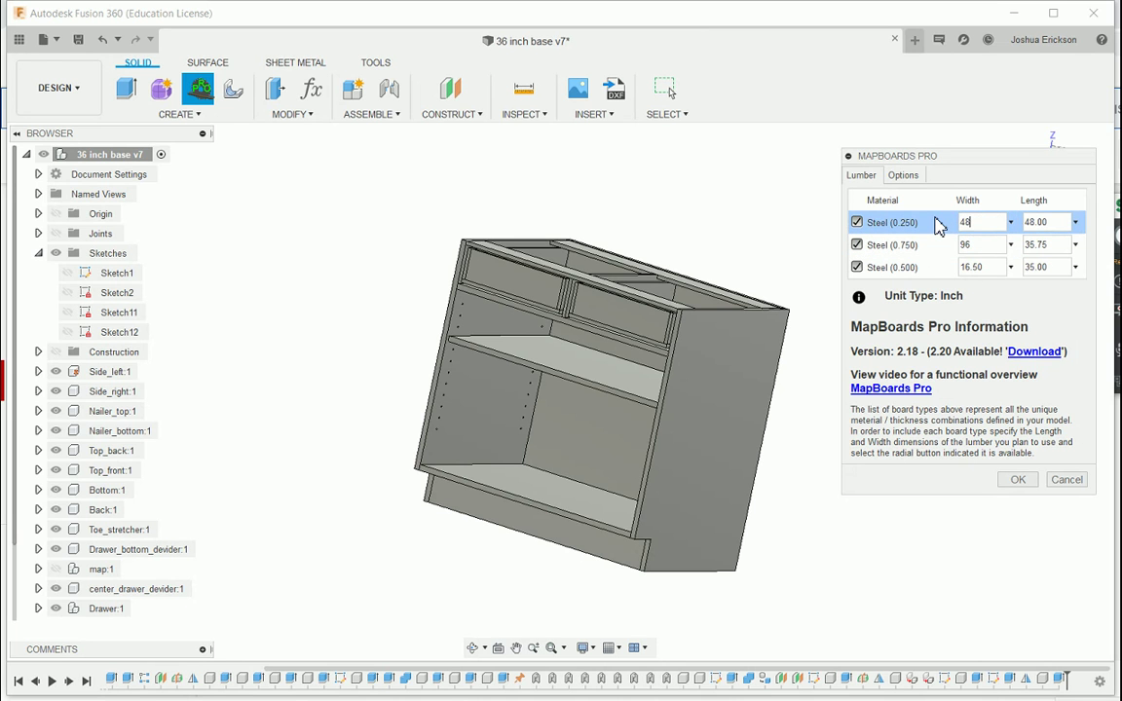
key(Tab)
text(96)
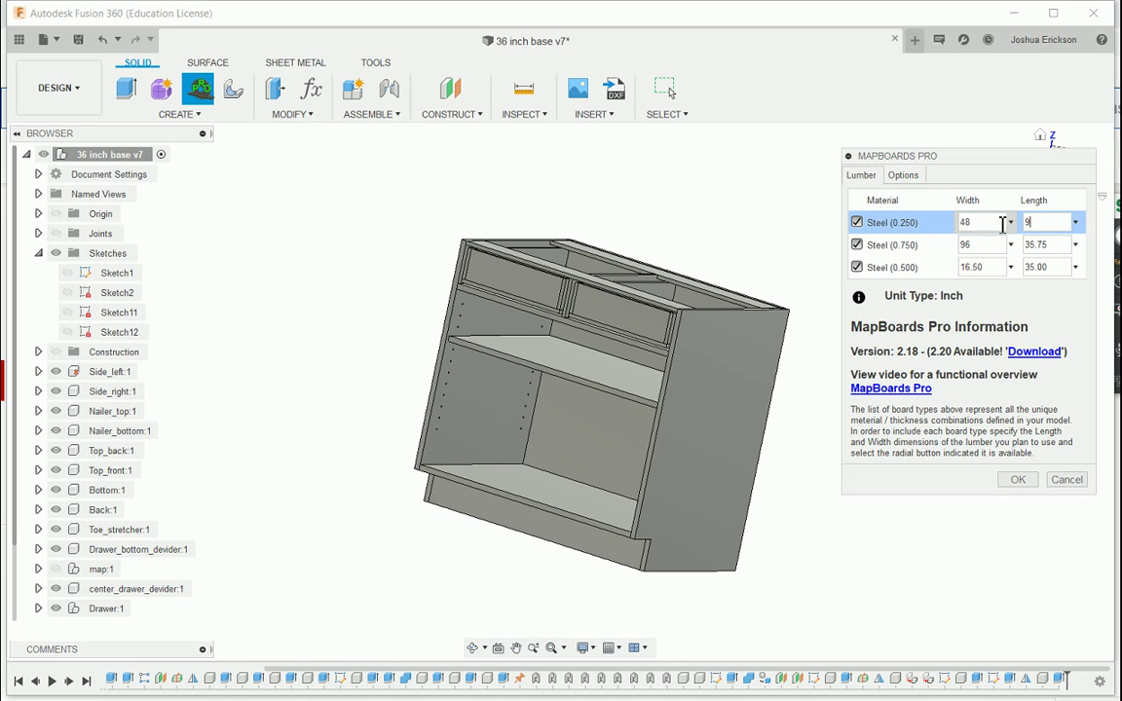
click(922, 250)
text(48)
key(Tab)
text(96)
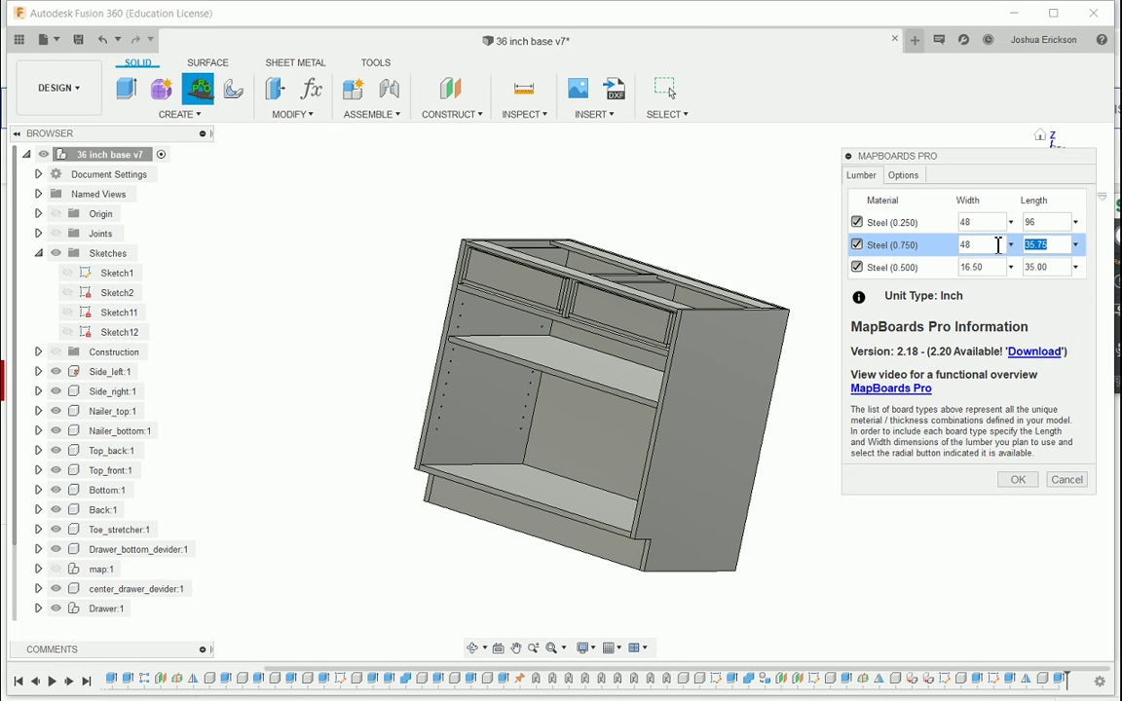
Set the Steel (0.500) board to 48 in wide and 96 in long
click(928, 270)
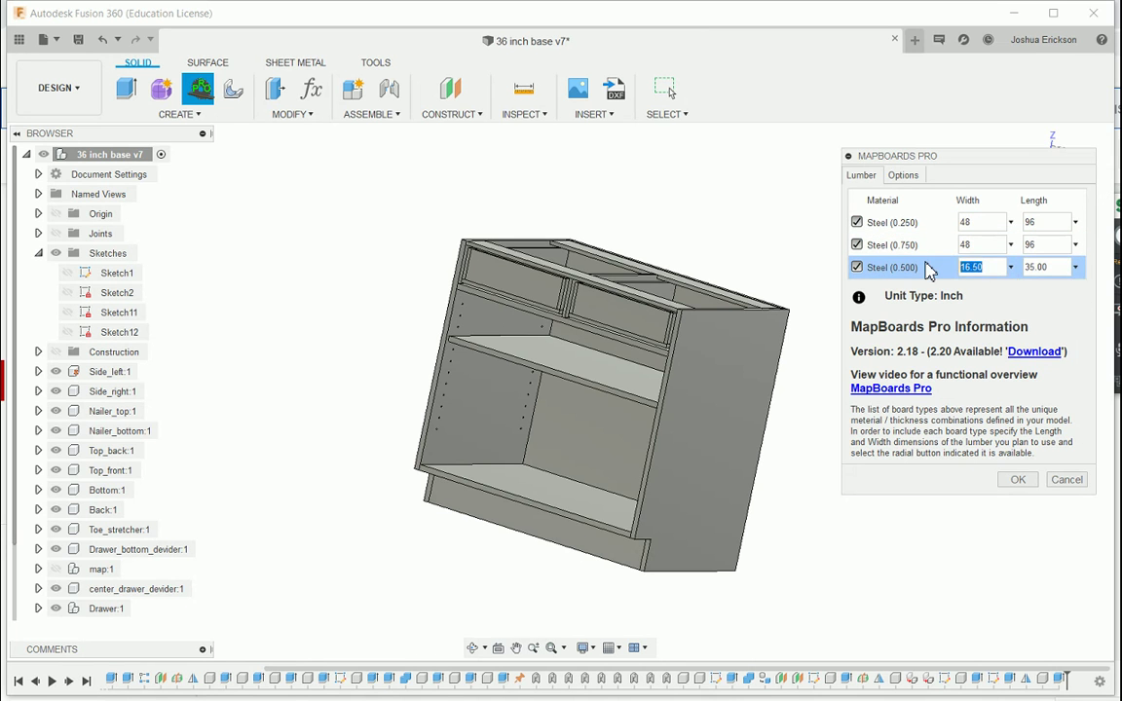
text(48)
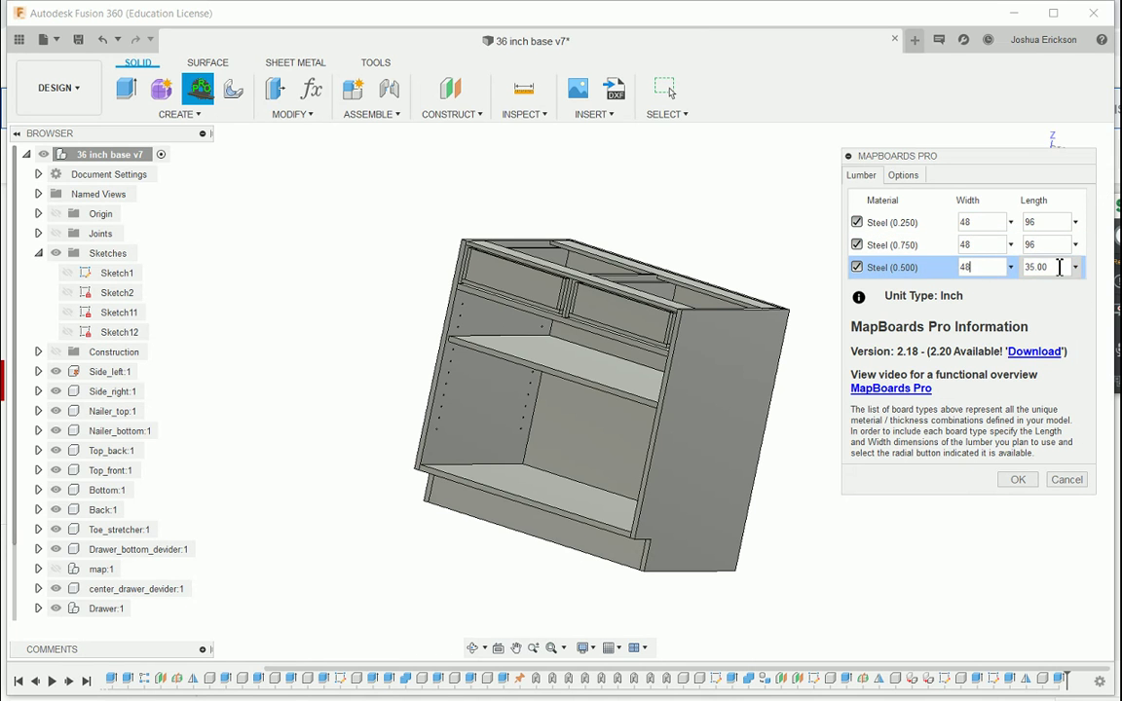
key(Tab)
text(96)
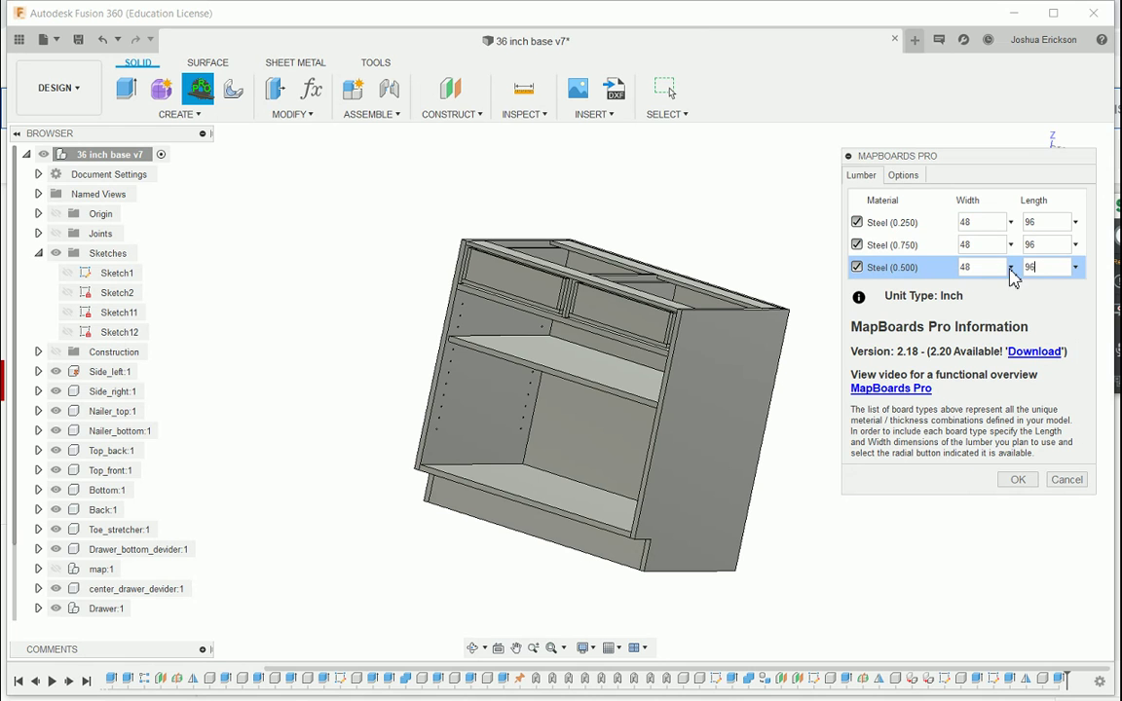
Change the map type to Include Bodies and generate the board map
click(902, 178)
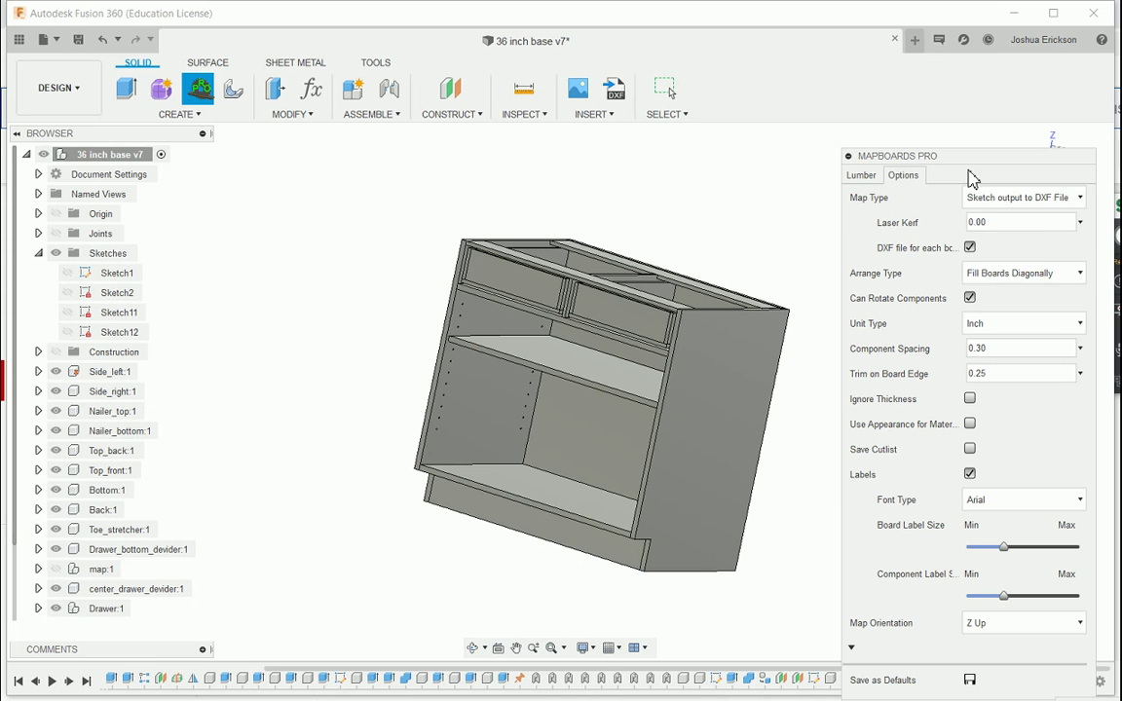
click(1040, 200)
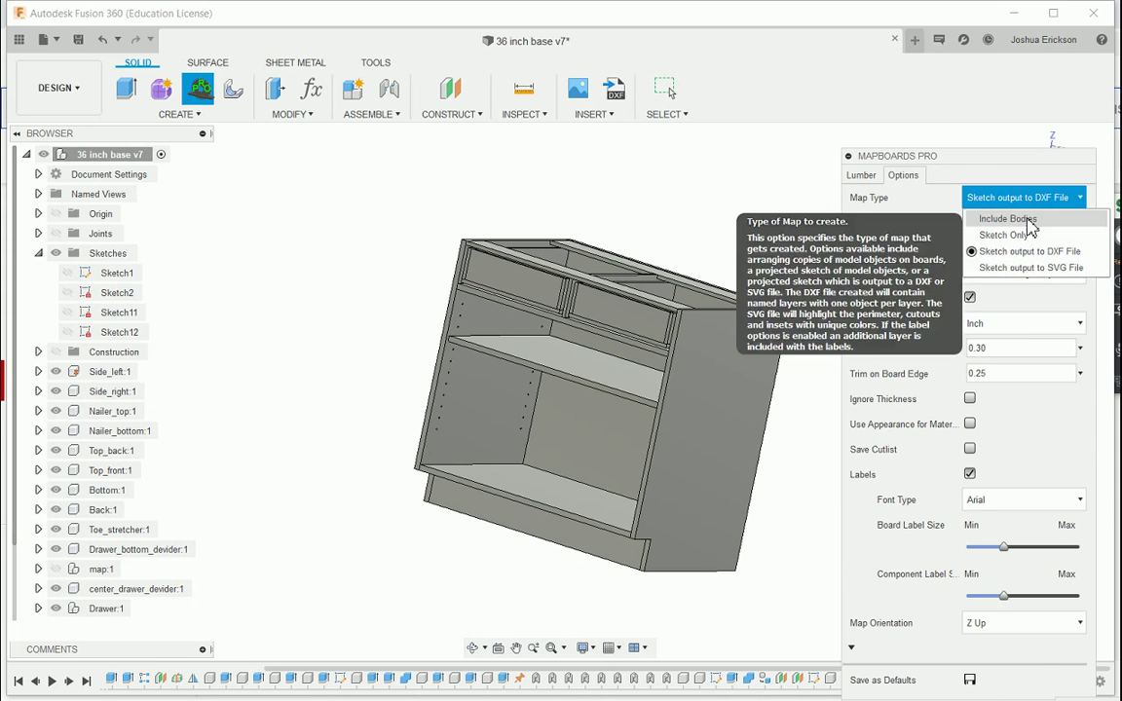
click(990, 218)
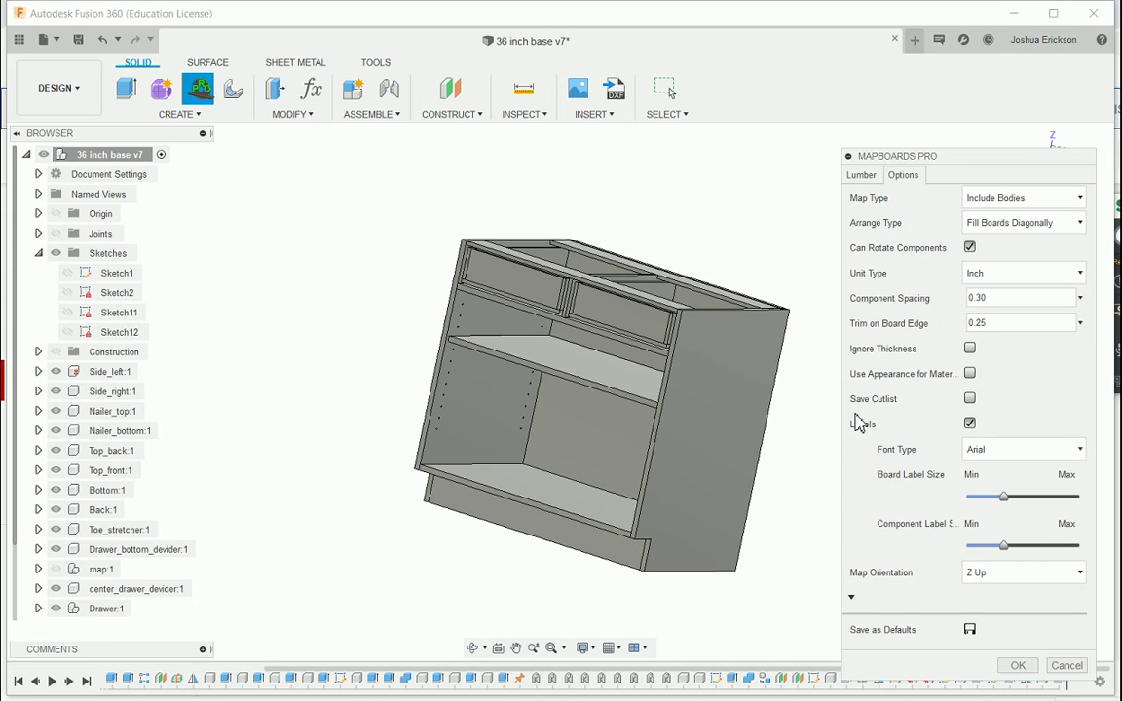
click(863, 176)
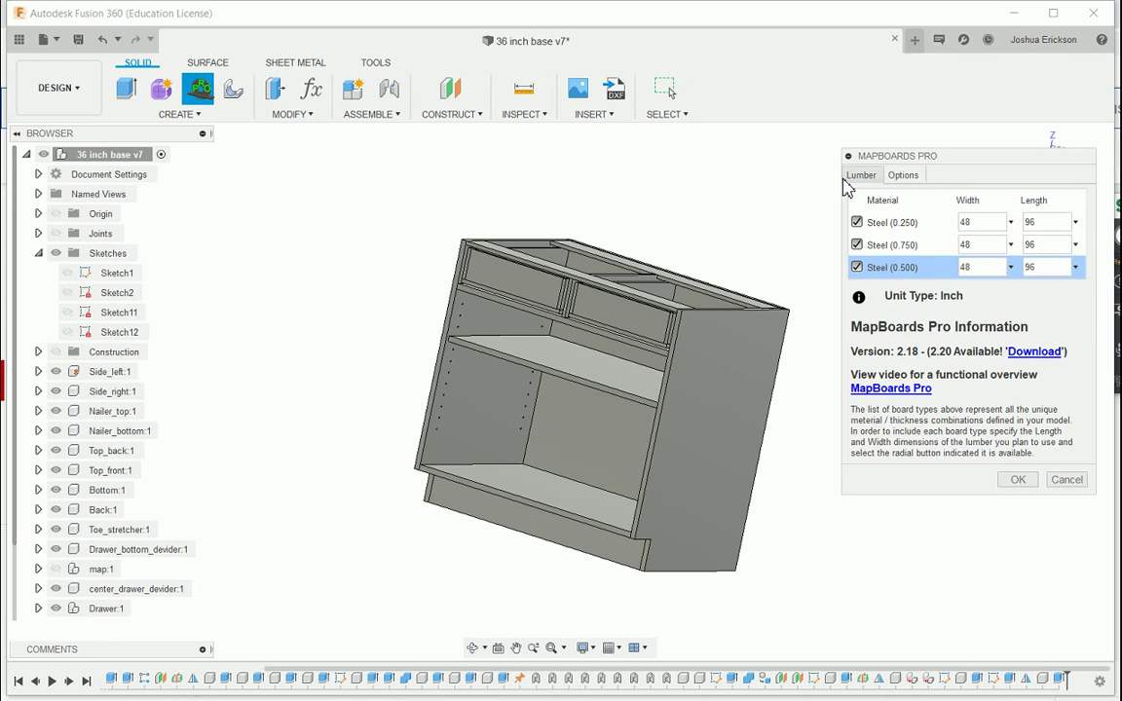
click(1014, 481)
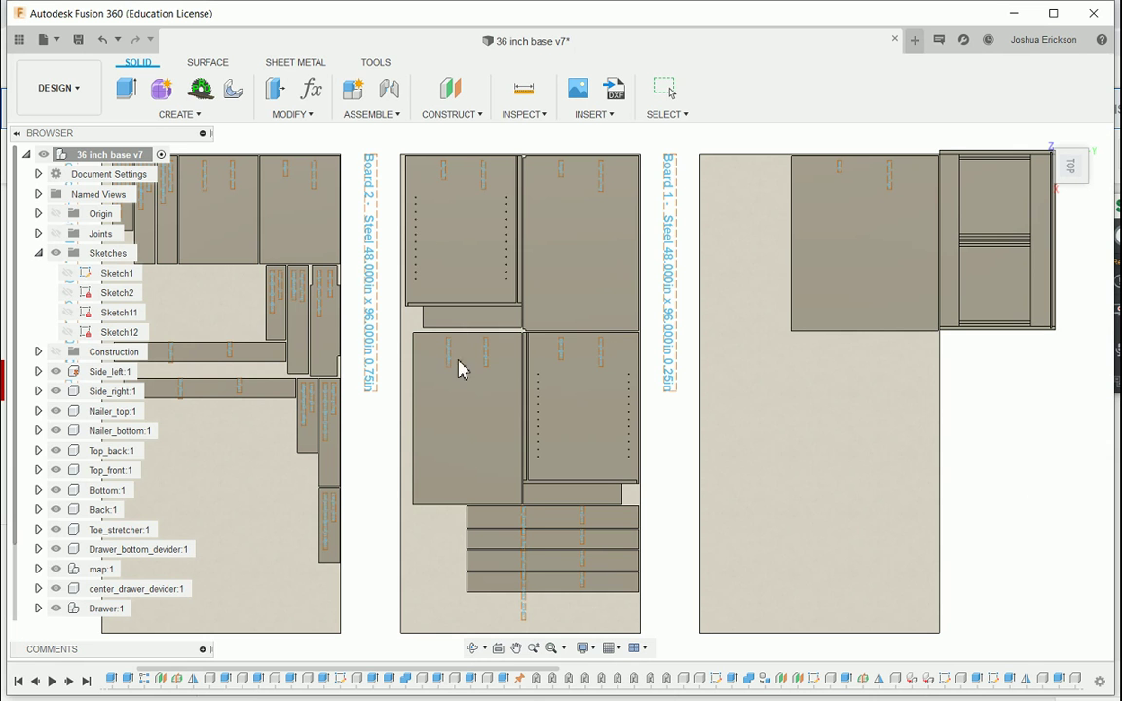
Orient the map upright in the top view and examine the overall layout and the 0.25 in board
middle_drag(674, 426, 757, 411)
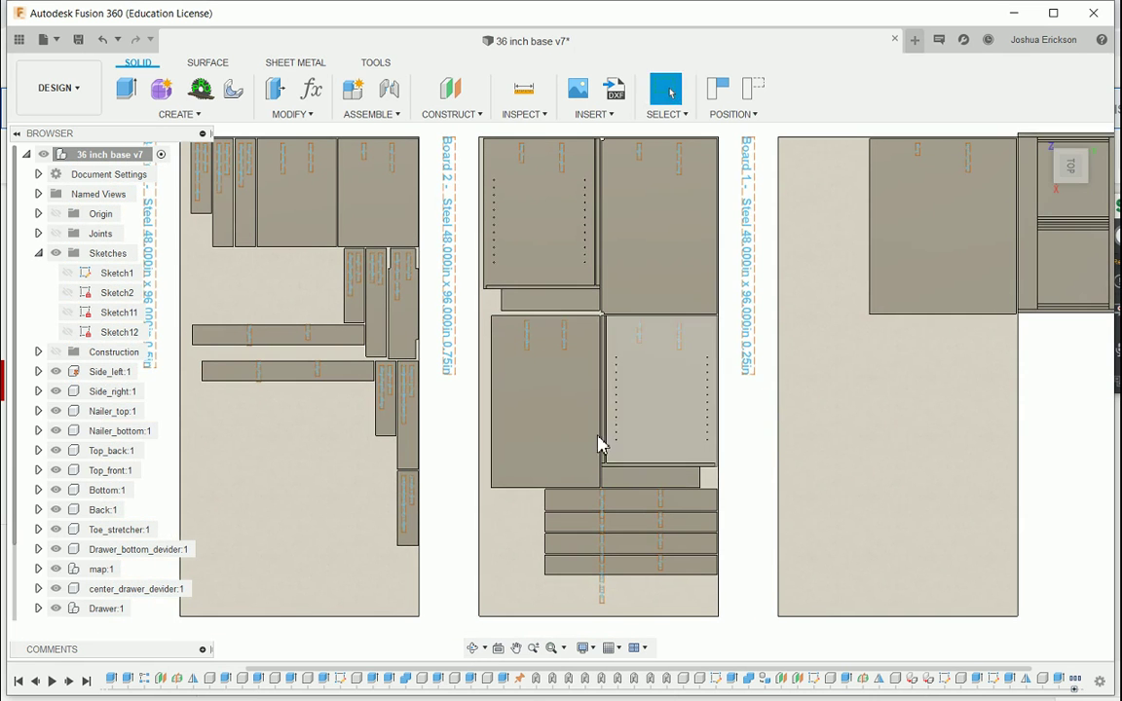
shift+middle_drag(421, 440, 425, 413)
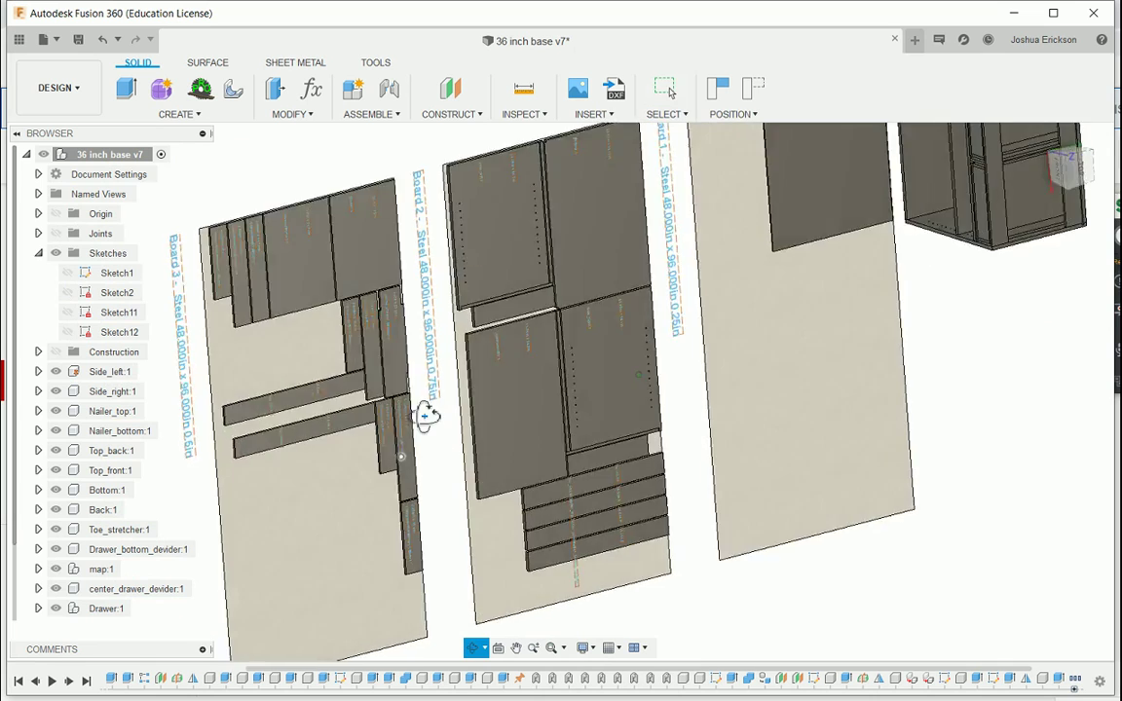
click(1076, 158)
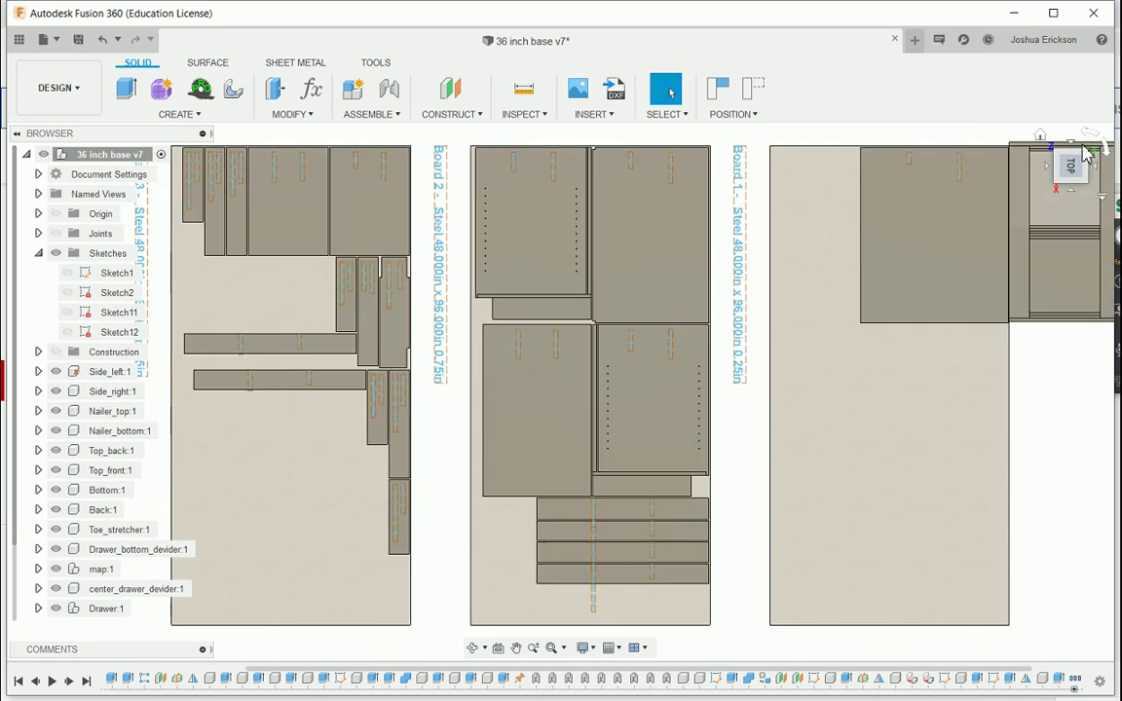
click(1081, 166)
scroll(413, 281, down, 4)
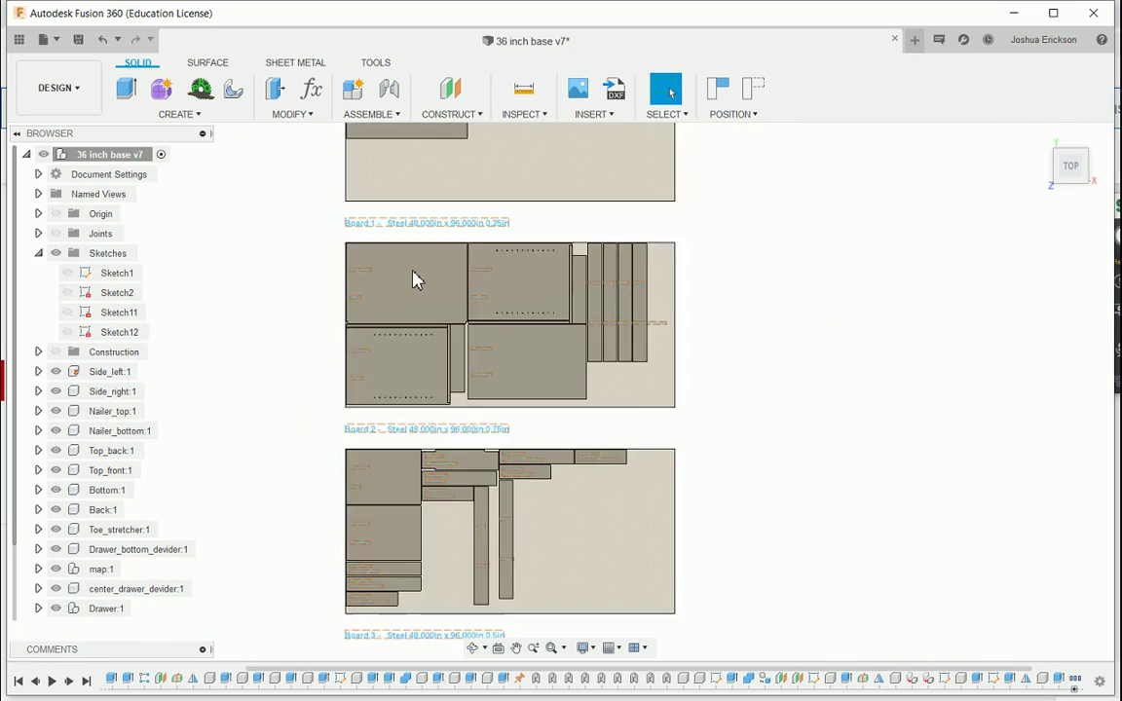
middle_drag(768, 435, 781, 528)
scroll(477, 278, up, 3)
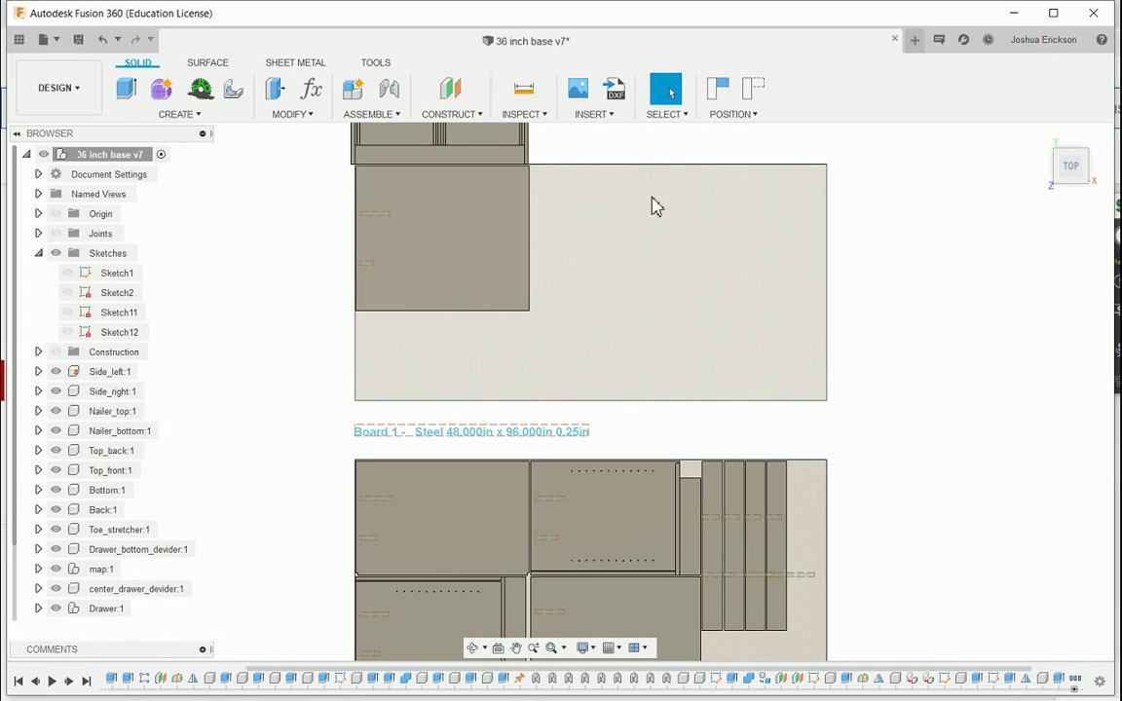
scroll(618, 223, down, 2)
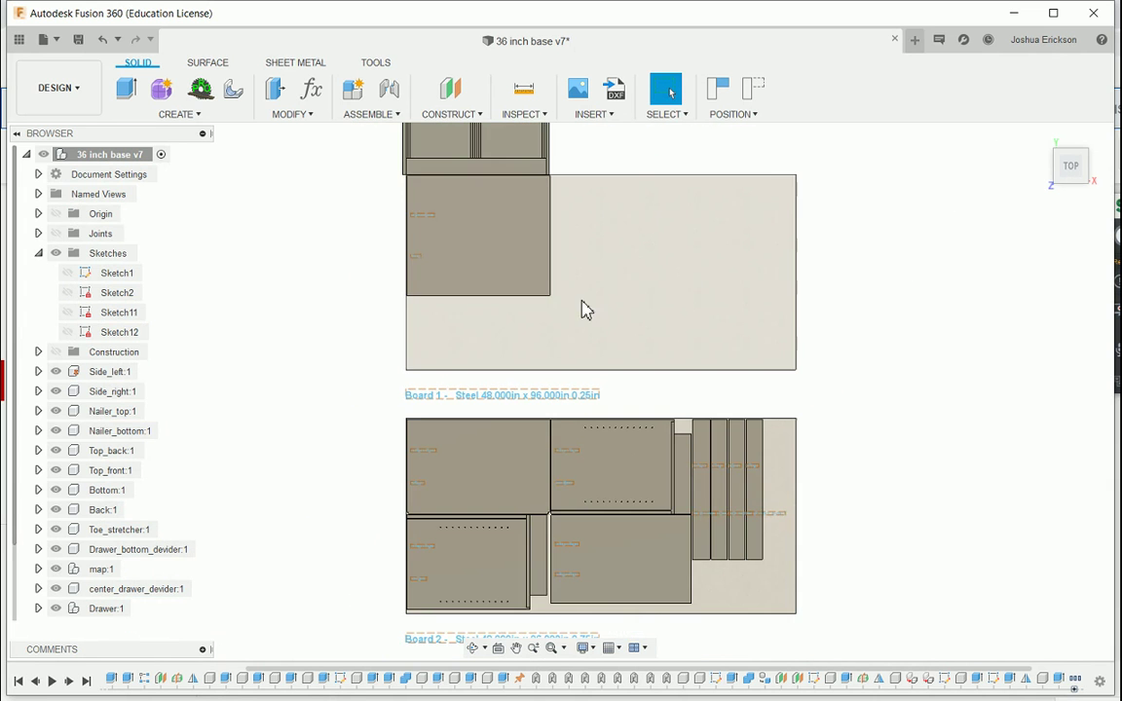
middle_drag(939, 392, 910, 305)
key(Escape)
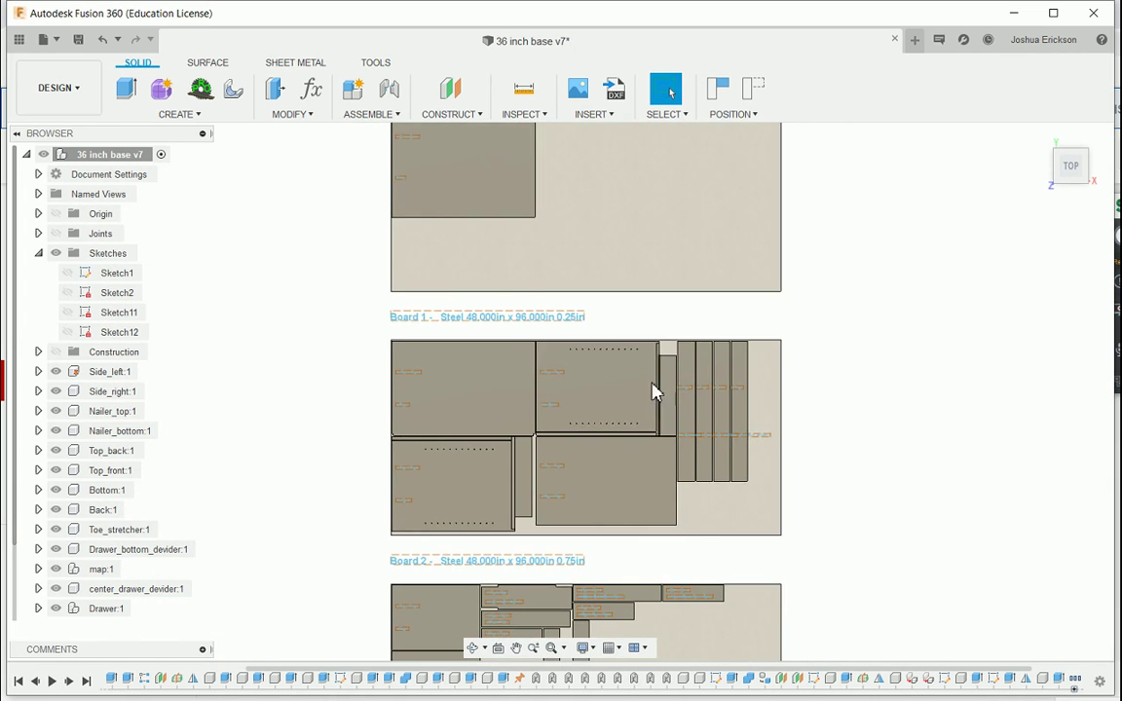
Examine how the cabinet parts are nested on the 0.75 in and 0.5 in boards
scroll(656, 441, up, 3)
middle_drag(890, 492, 879, 403)
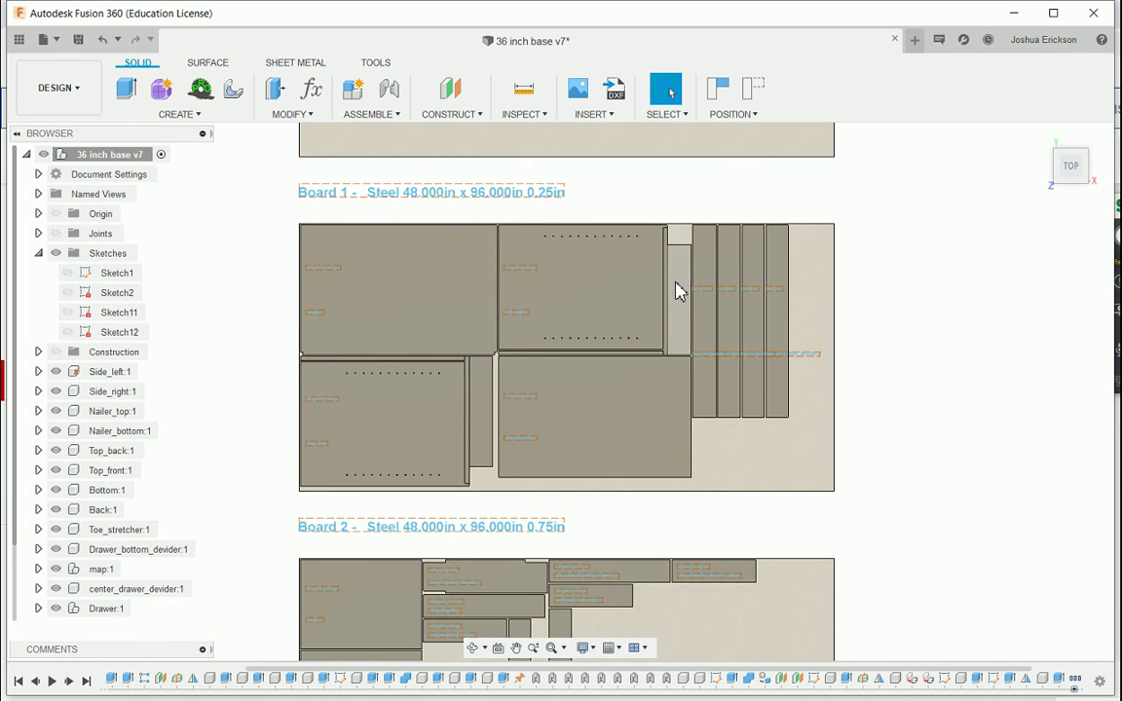
scroll(679, 291, down, 1)
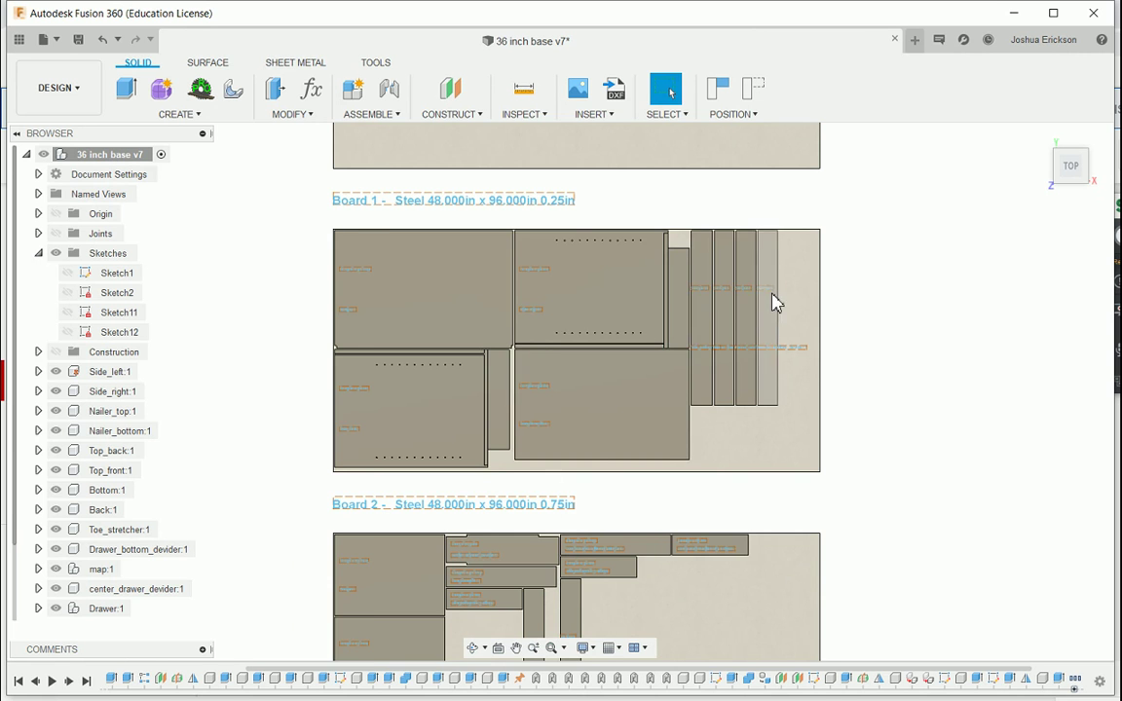
scroll(779, 322, down, 1)
scroll(881, 328, down, 1)
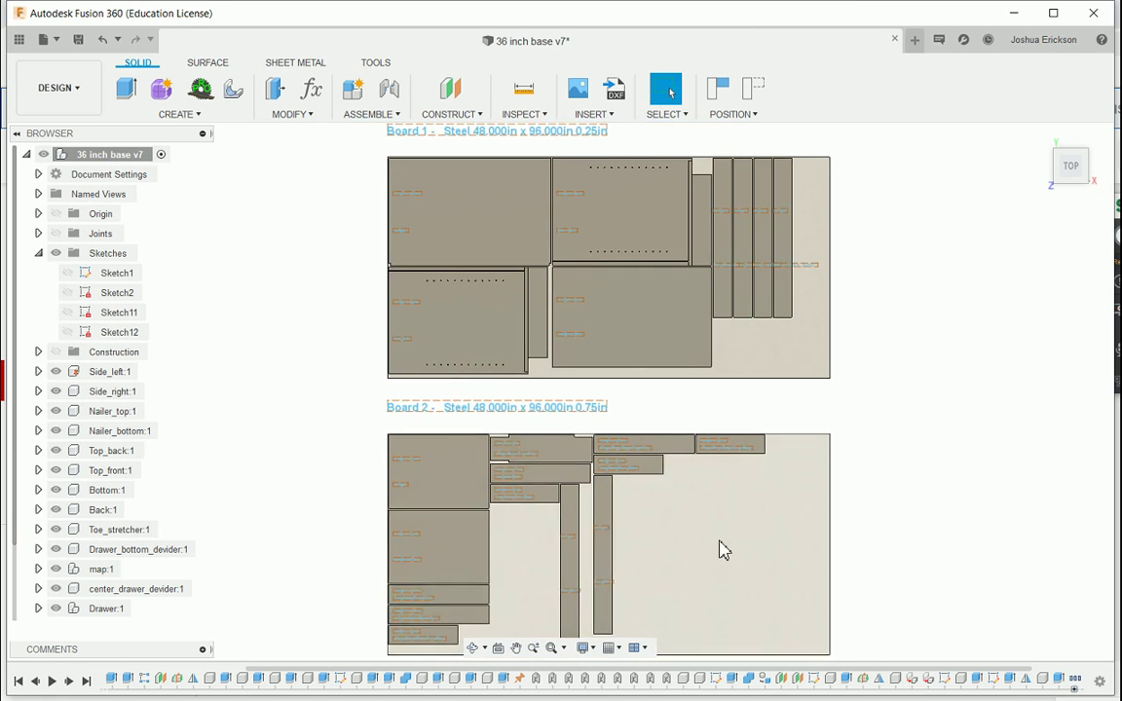
scroll(642, 555, up, 2)
middle_drag(656, 499, 566, 333)
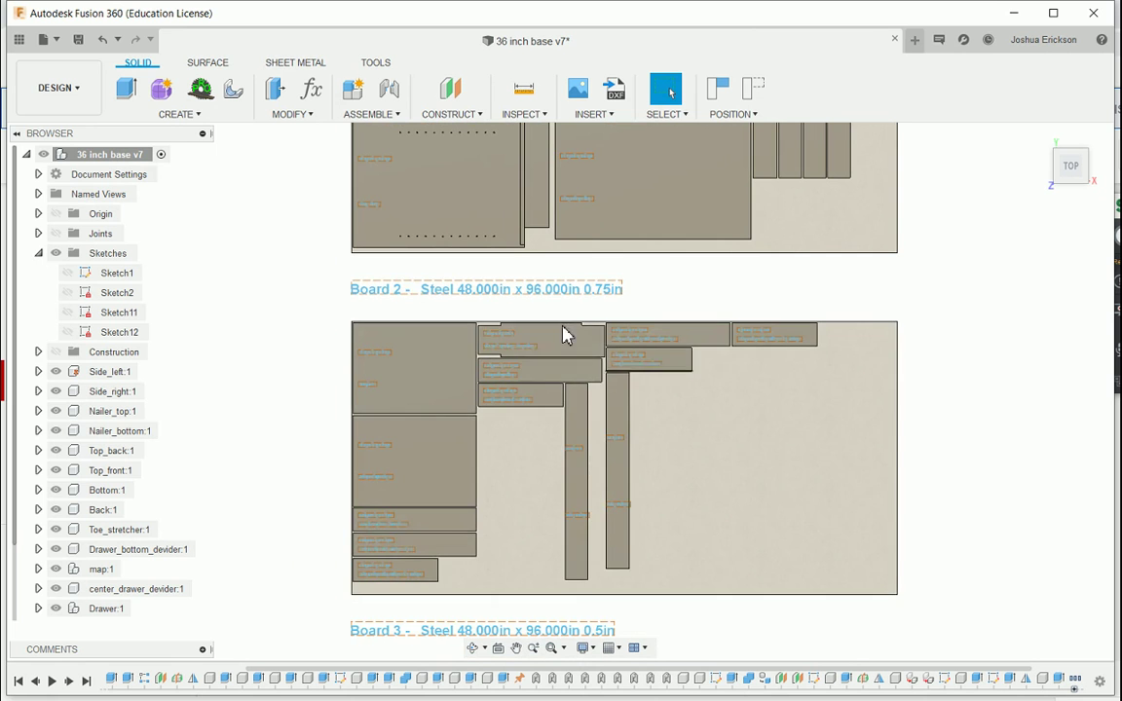
scroll(661, 458, down, 1)
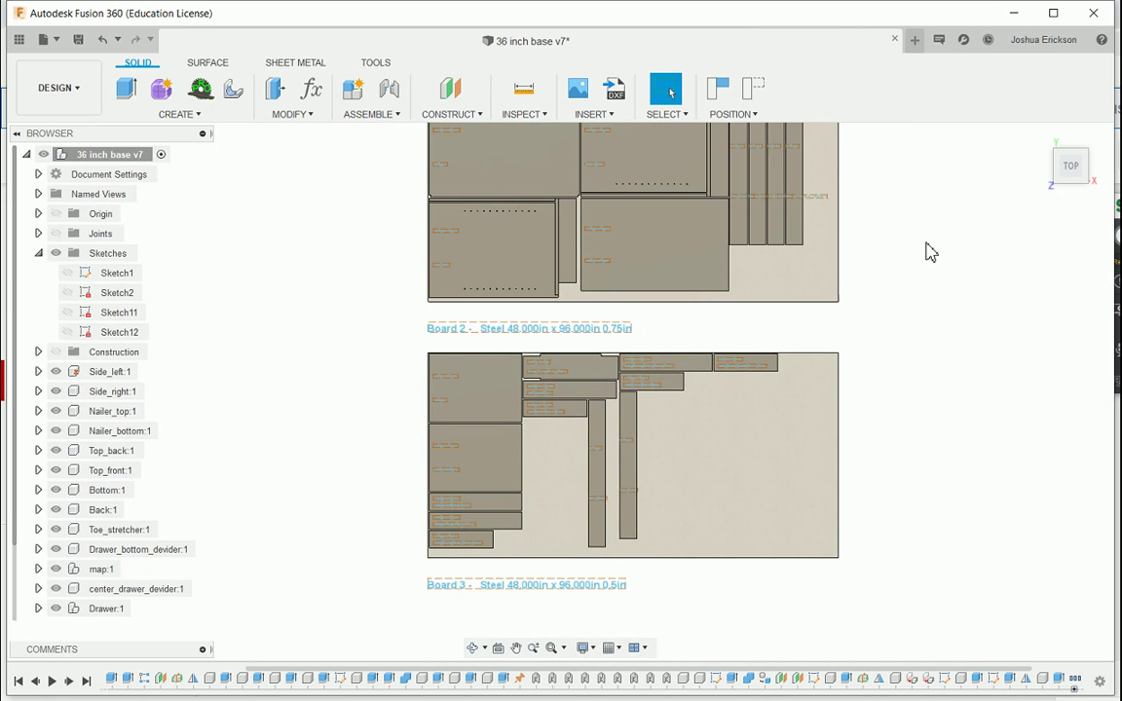
scroll(925, 249, down, 1)
Compare the 0.75 in and 0.5 in boards and inspect the part labels on the 0.75 in board's narrow strips
middle_drag(933, 198, 906, 308)
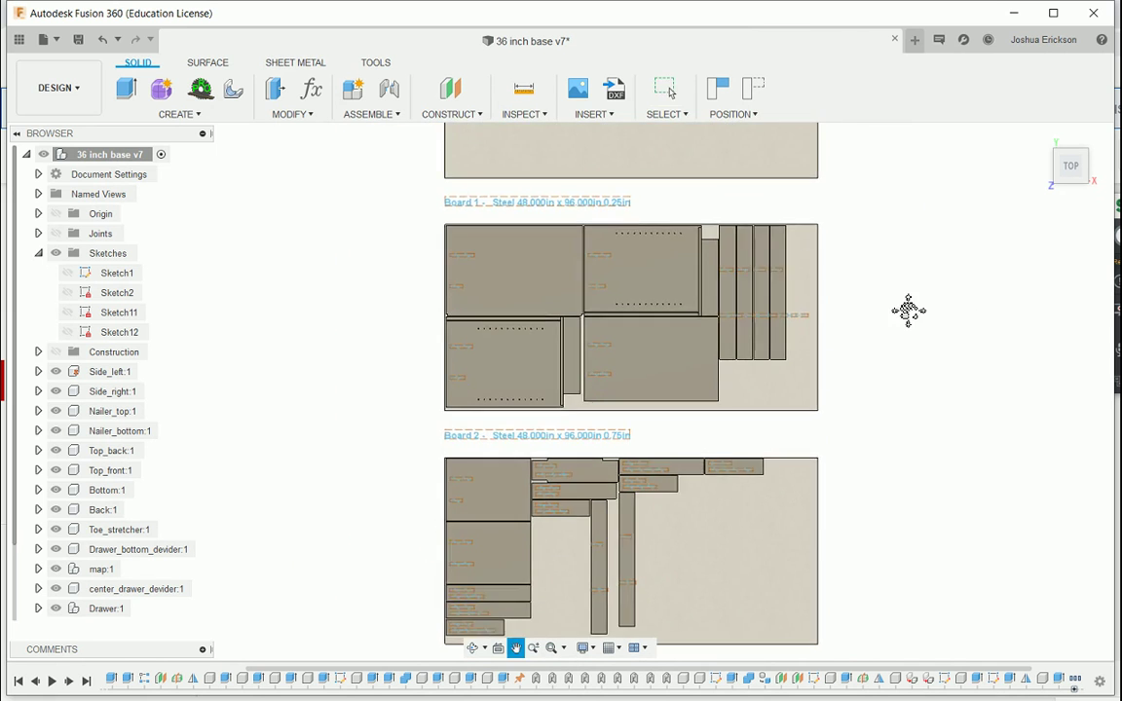
scroll(806, 315, up, 3)
scroll(933, 394, down, 3)
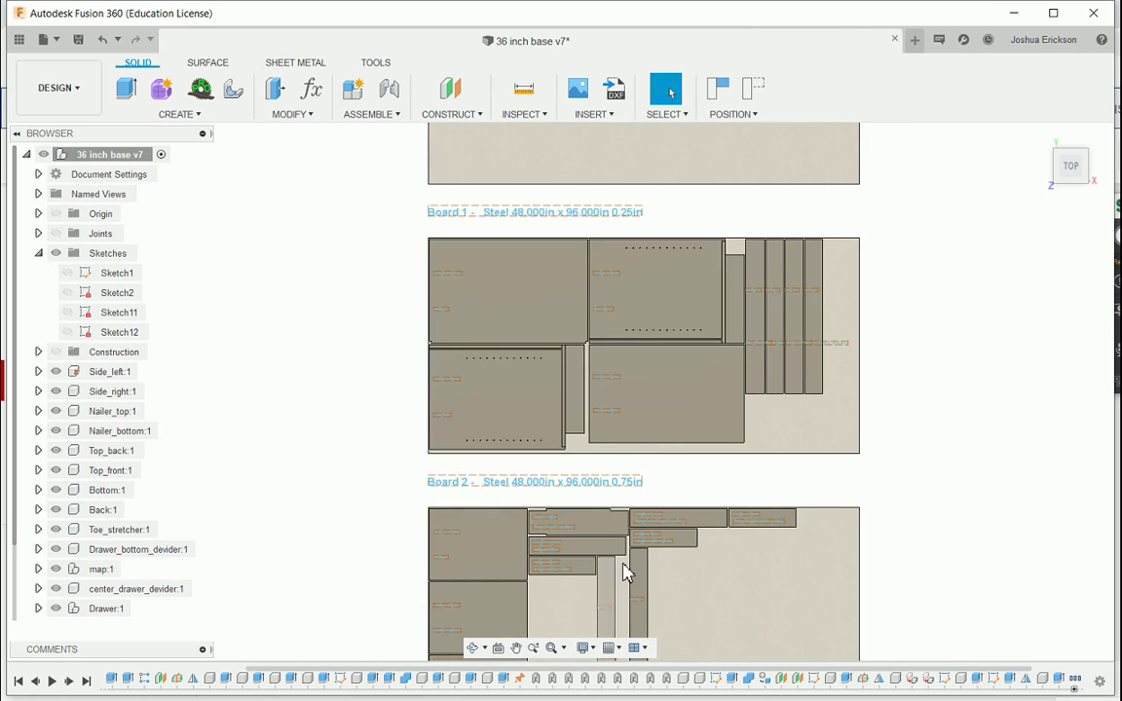
scroll(779, 565, down, 2)
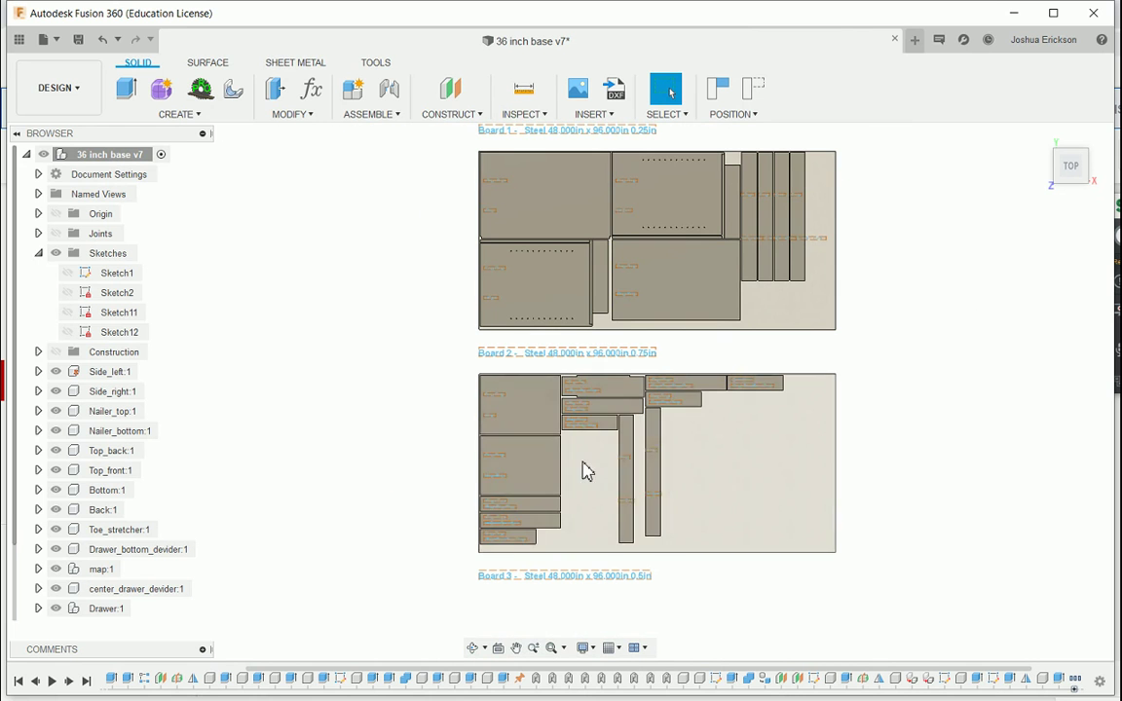
scroll(735, 369, up, 1)
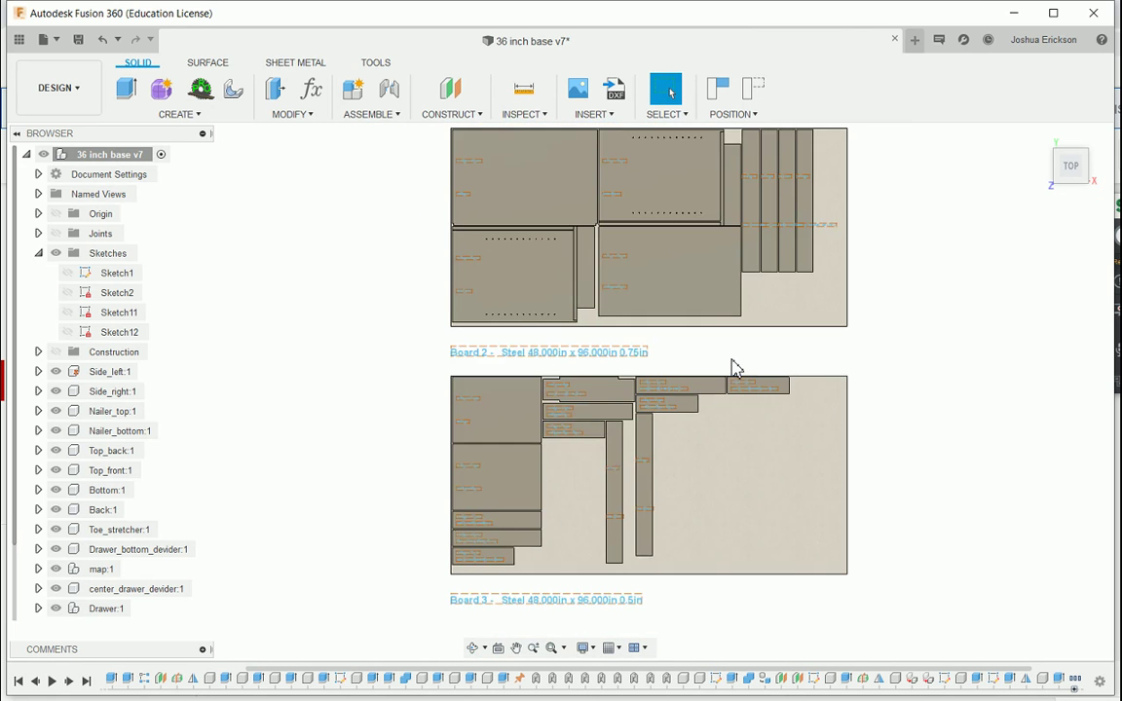
scroll(663, 363, up, 1)
scroll(903, 331, up, 1)
scroll(901, 329, up, 1)
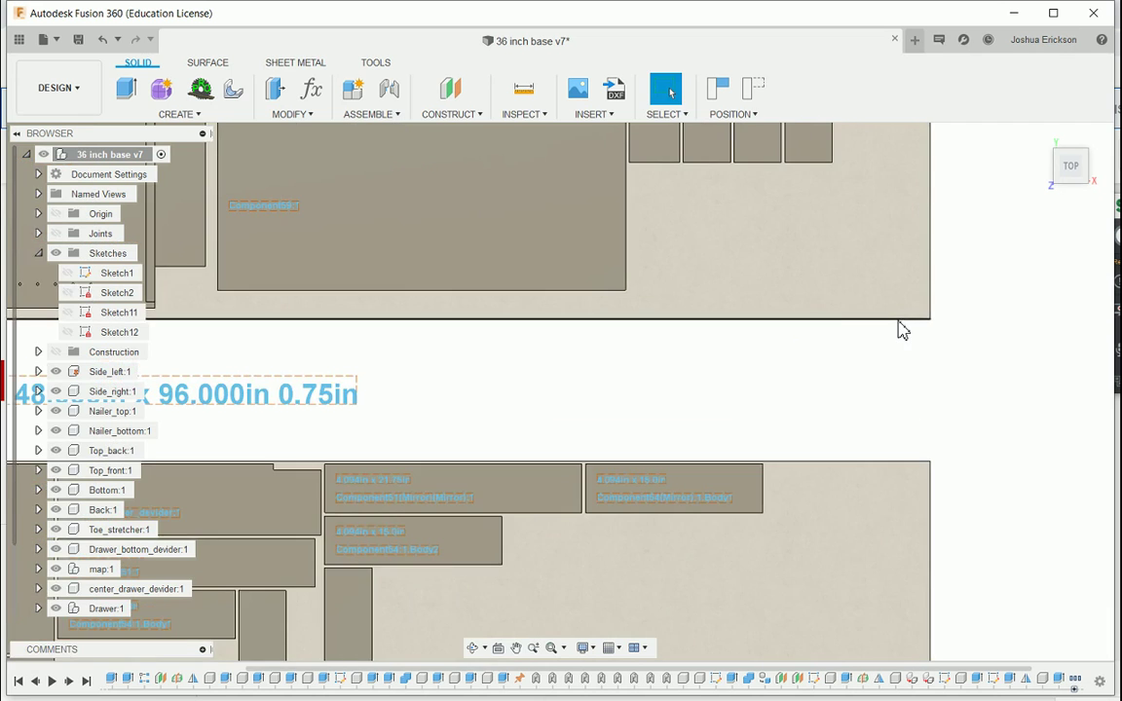
middle_drag(999, 266, 740, 378)
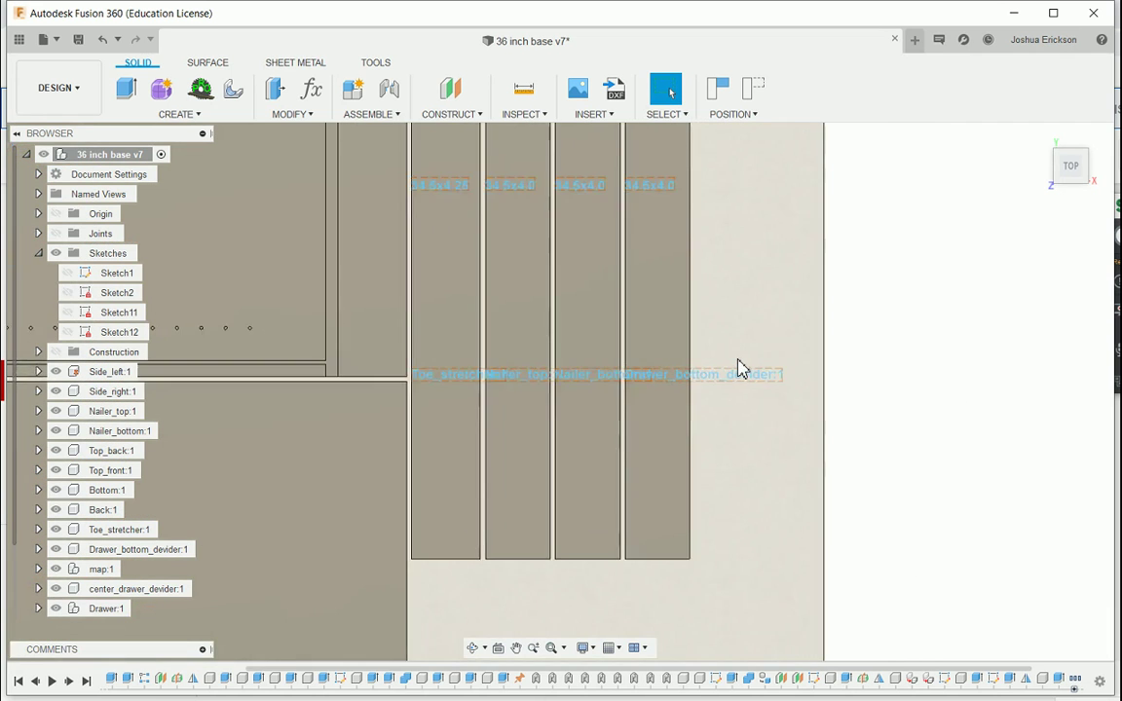
Check the dimension and name labels of the toe stretcher, nailers and drawer bottom divider on the 0.75 in board
scroll(736, 368, down, 2)
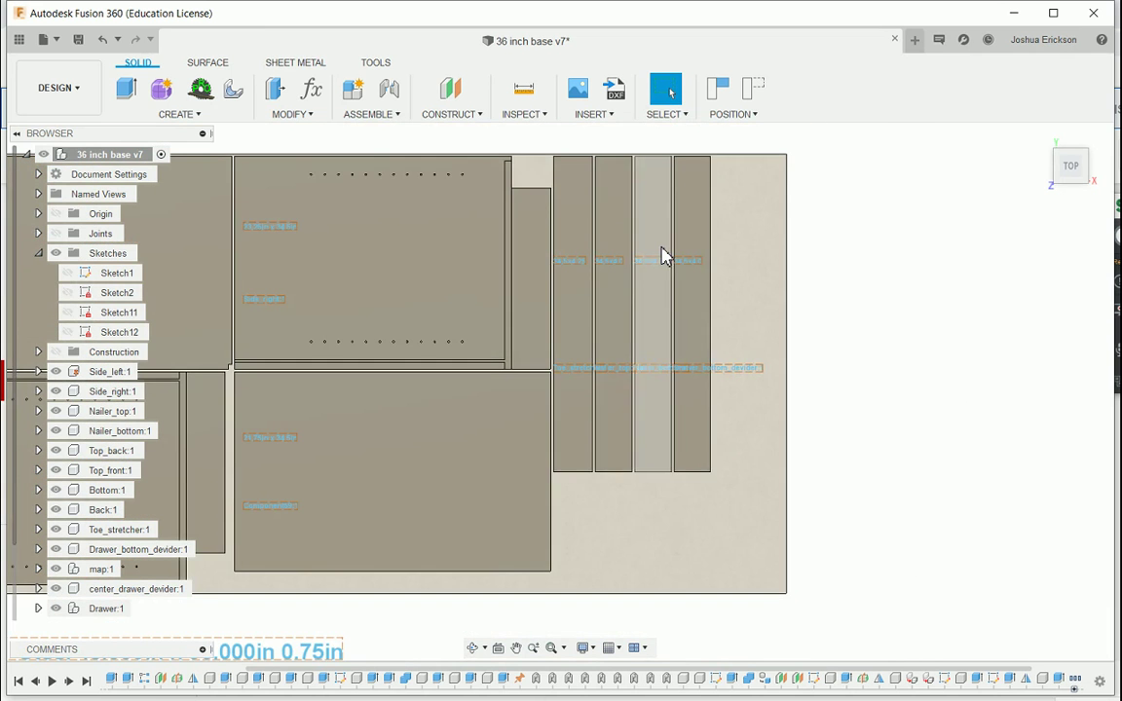
scroll(664, 255, up, 2)
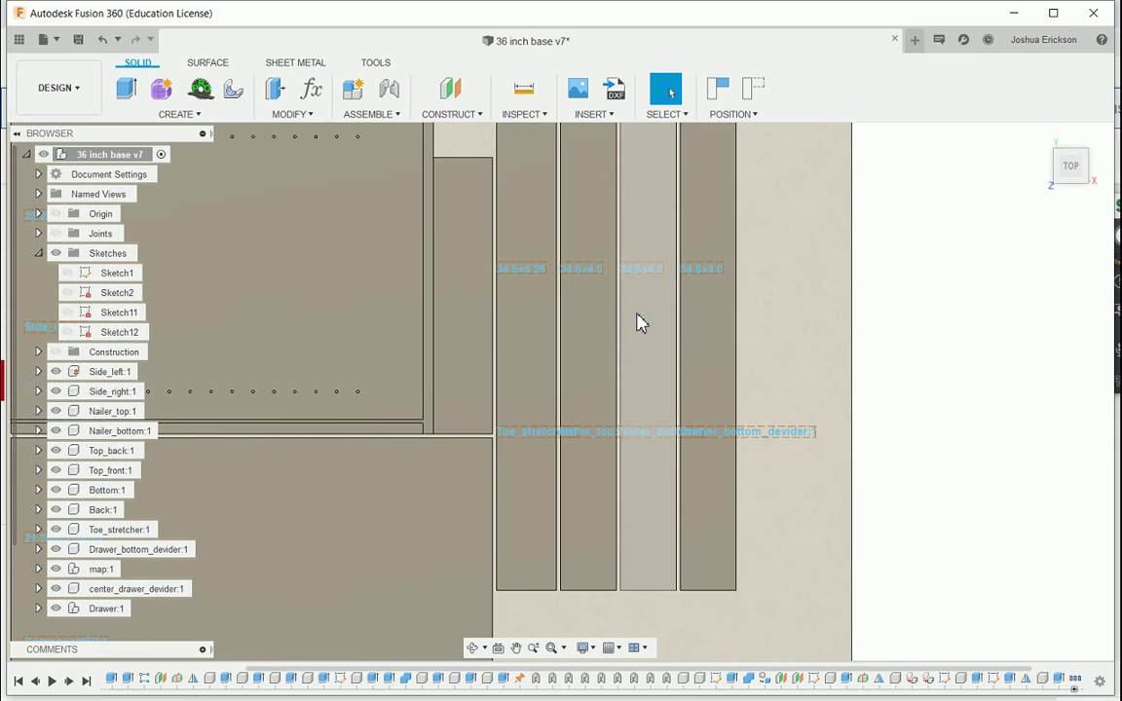
scroll(671, 453, down, 2)
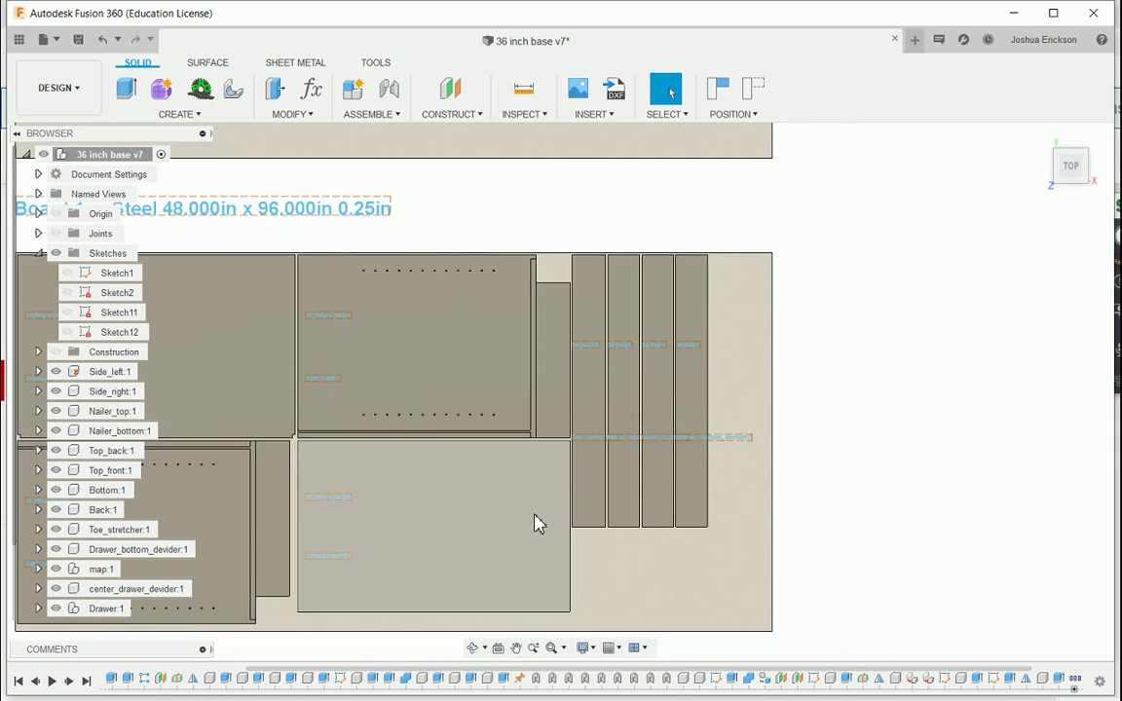
scroll(566, 464, up, 1)
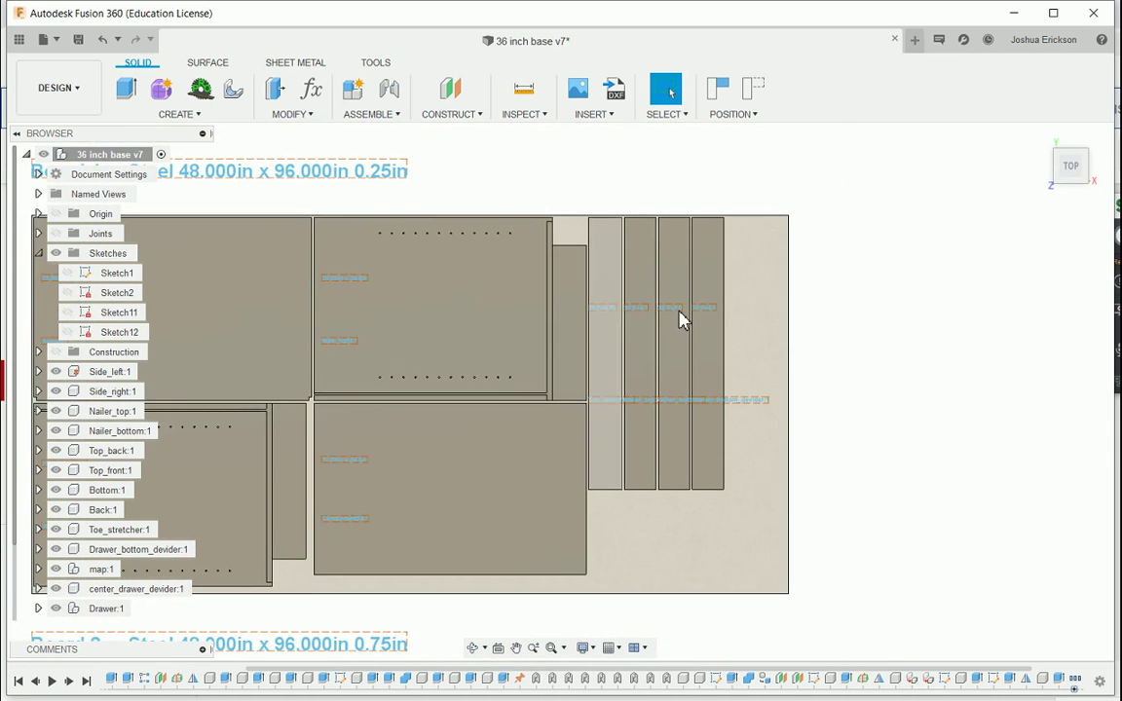
scroll(679, 314, up, 3)
scroll(879, 438, up, 2)
middle_drag(878, 439, 850, 329)
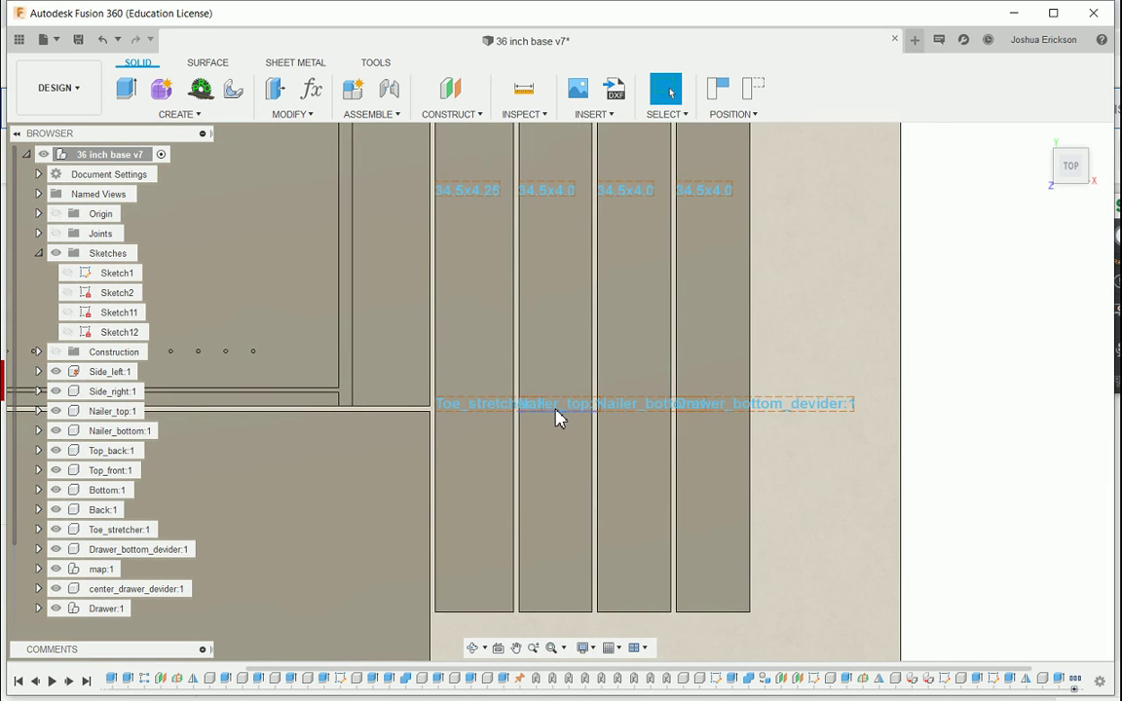
Review the overall layout of the 0.25, 0.75 and 0.5 in boards alongside the cabinet
scroll(496, 408, down, 5)
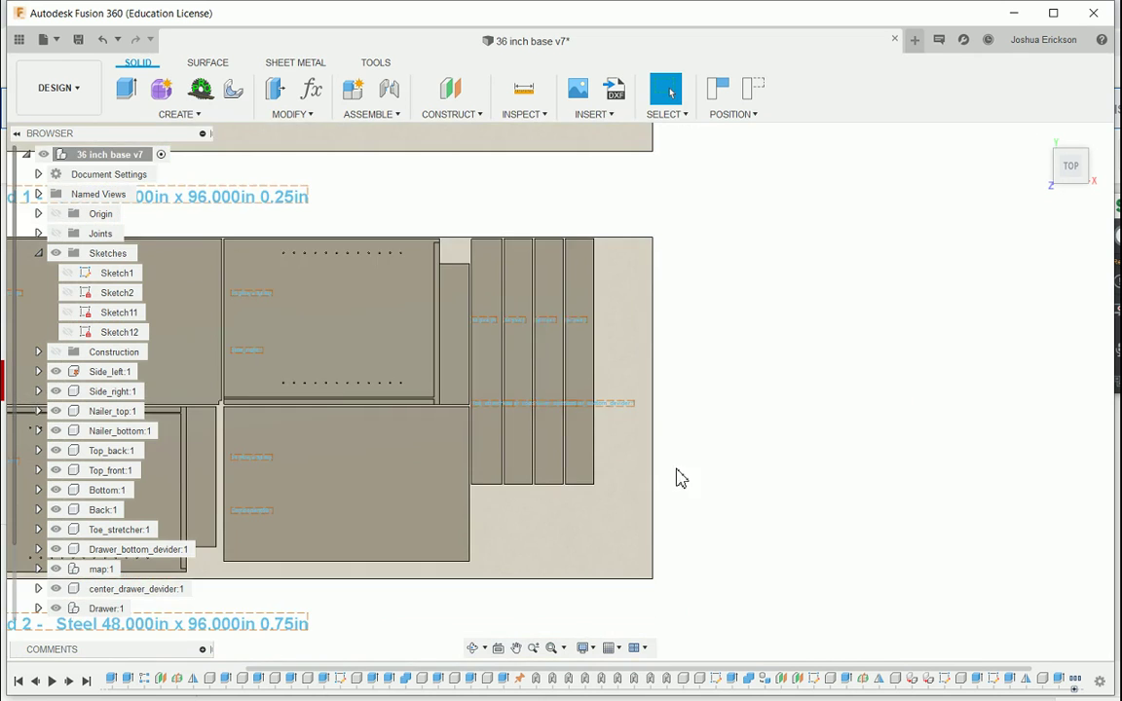
middle_drag(676, 478, 875, 271)
scroll(828, 292, down, 3)
key(Escape)
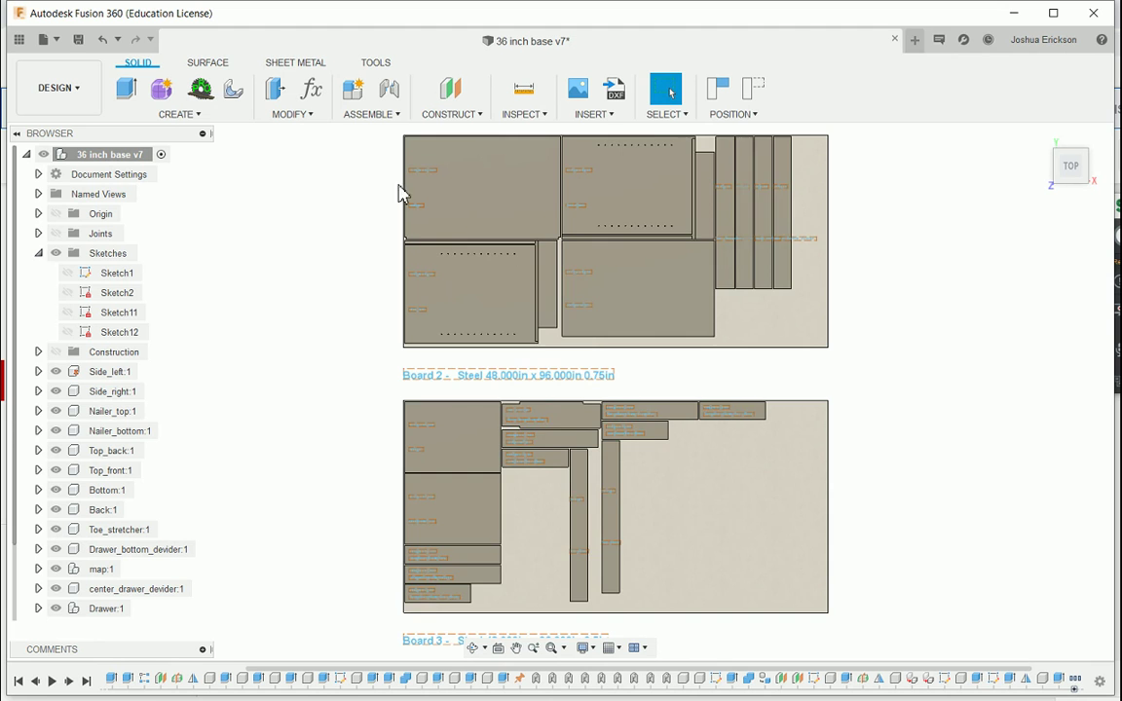
scroll(594, 341, down, 2)
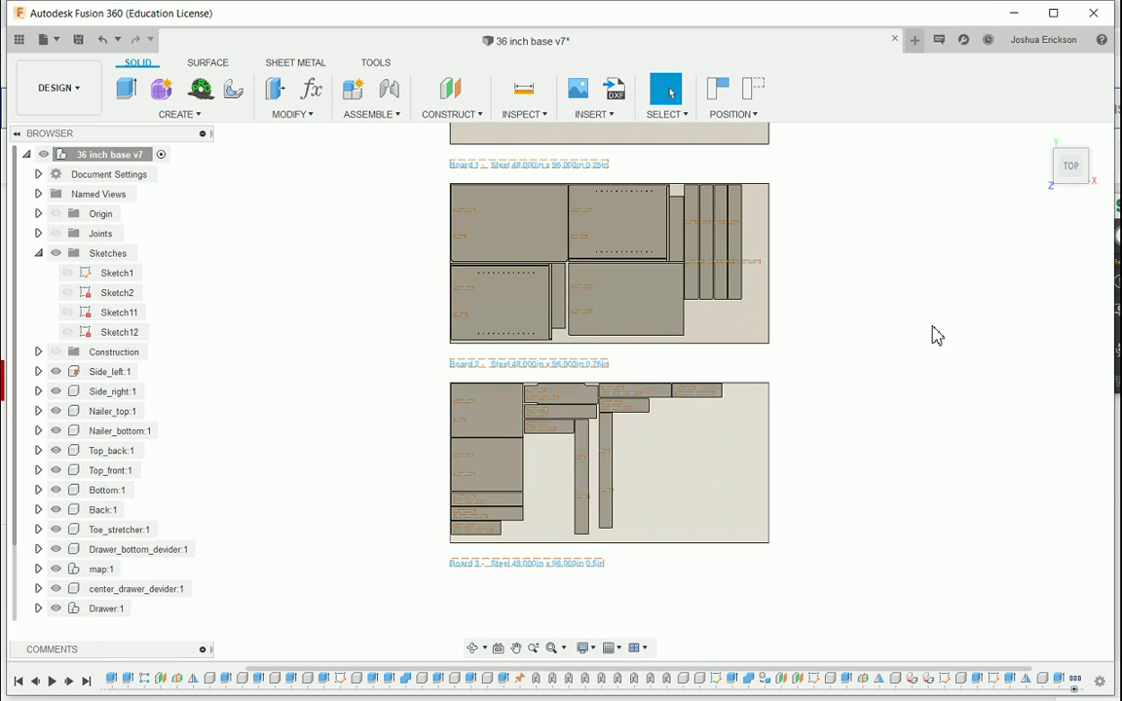
middle_drag(944, 351, 928, 383)
scroll(928, 383, down, 1)
scroll(928, 383, down, 1)
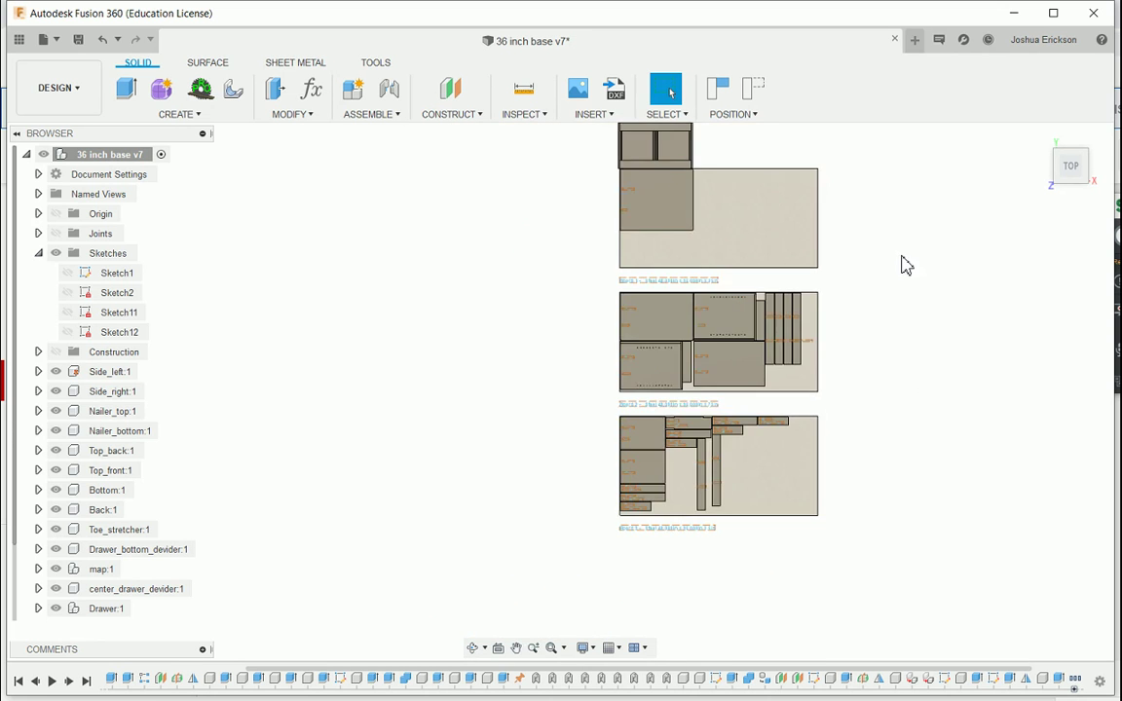
middle_drag(904, 266, 799, 315)
scroll(644, 294, up, 1)
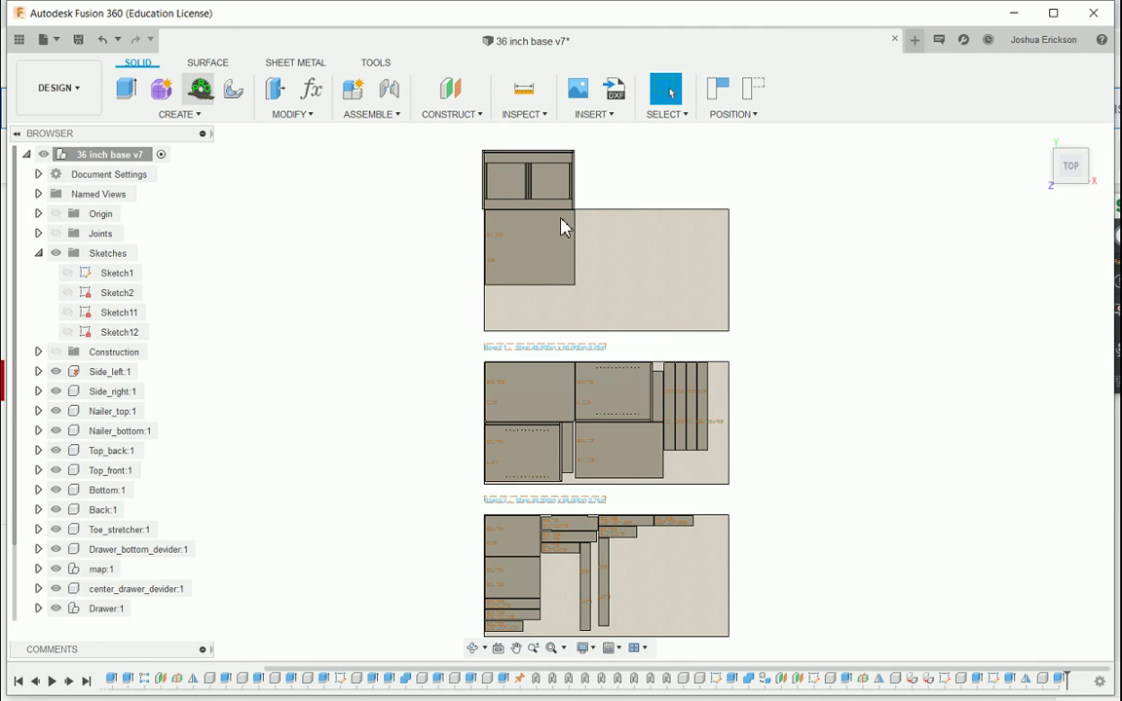
Run MapBoards Pro again with the map type Sketch output to DXF File, keeping a DXF file for each board
click(60, 95)
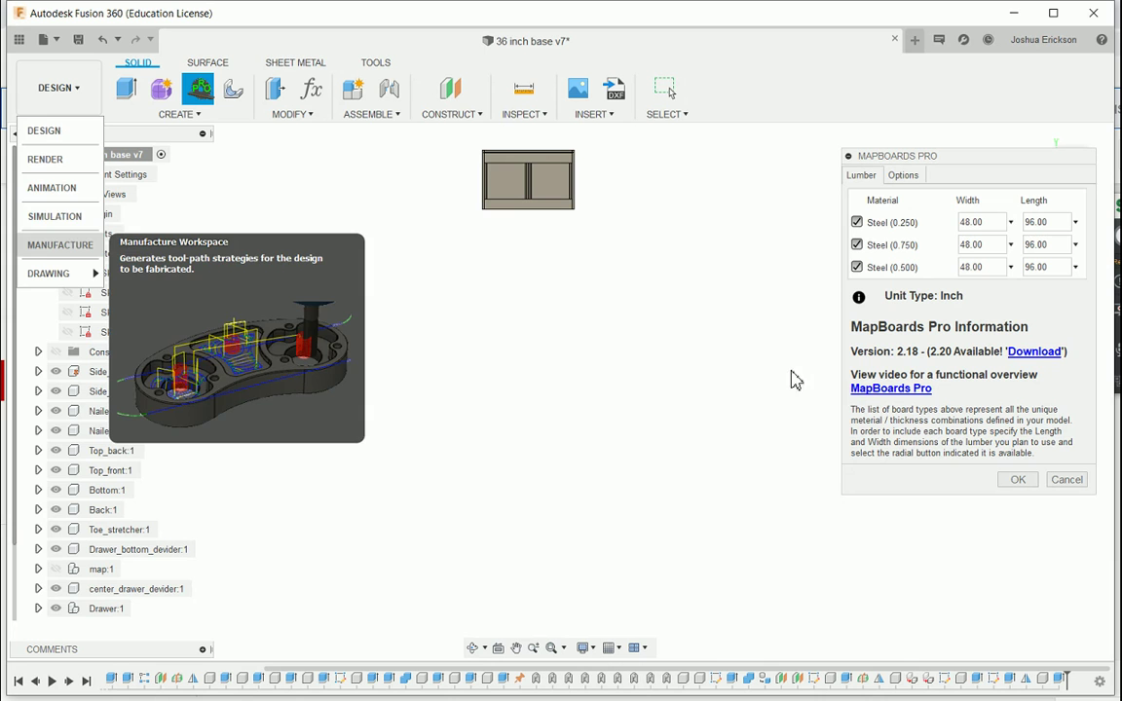
click(701, 255)
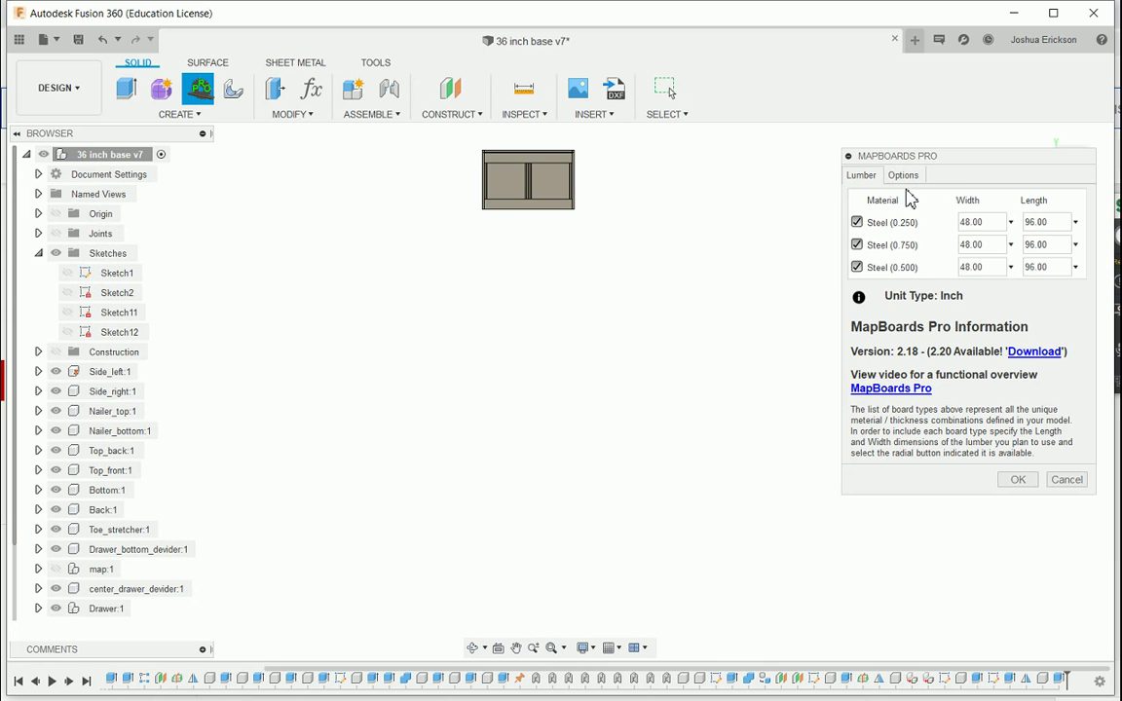
click(905, 181)
click(1004, 199)
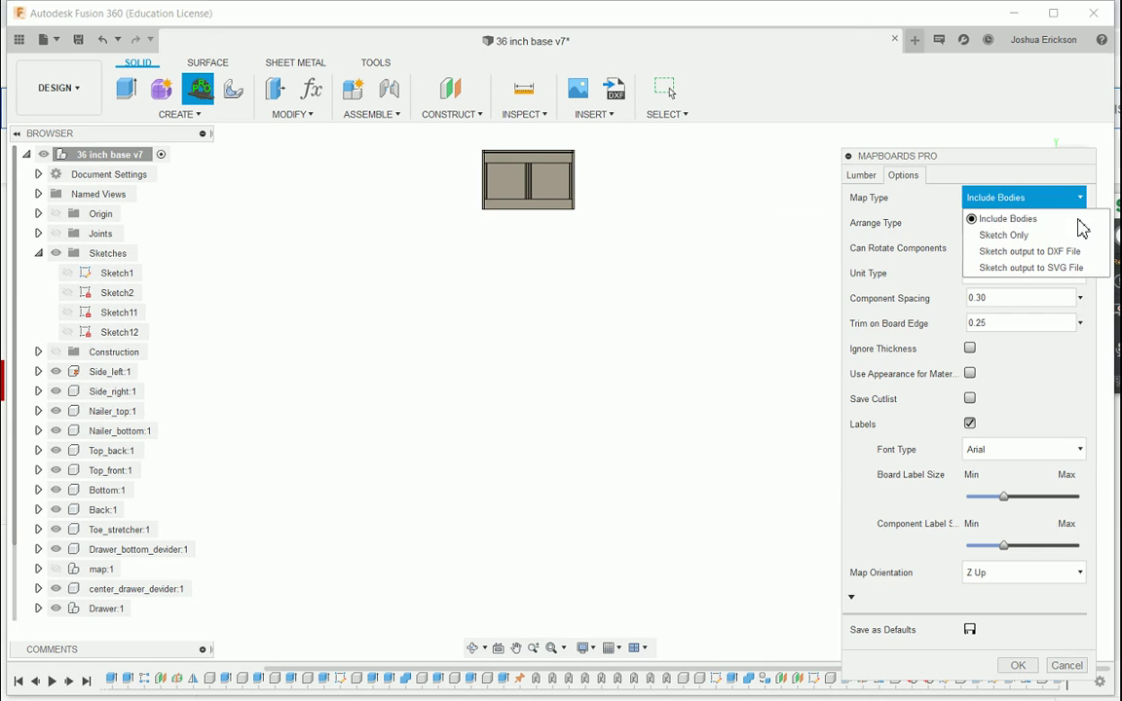
click(1032, 252)
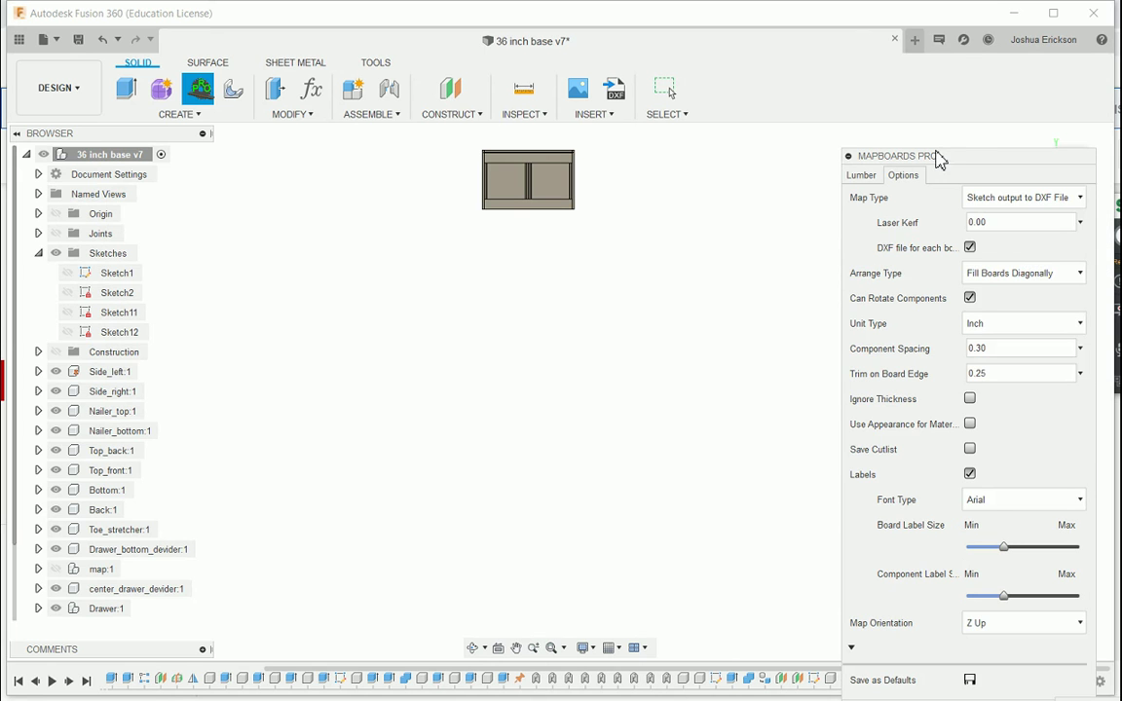
drag(937, 159, 918, 102)
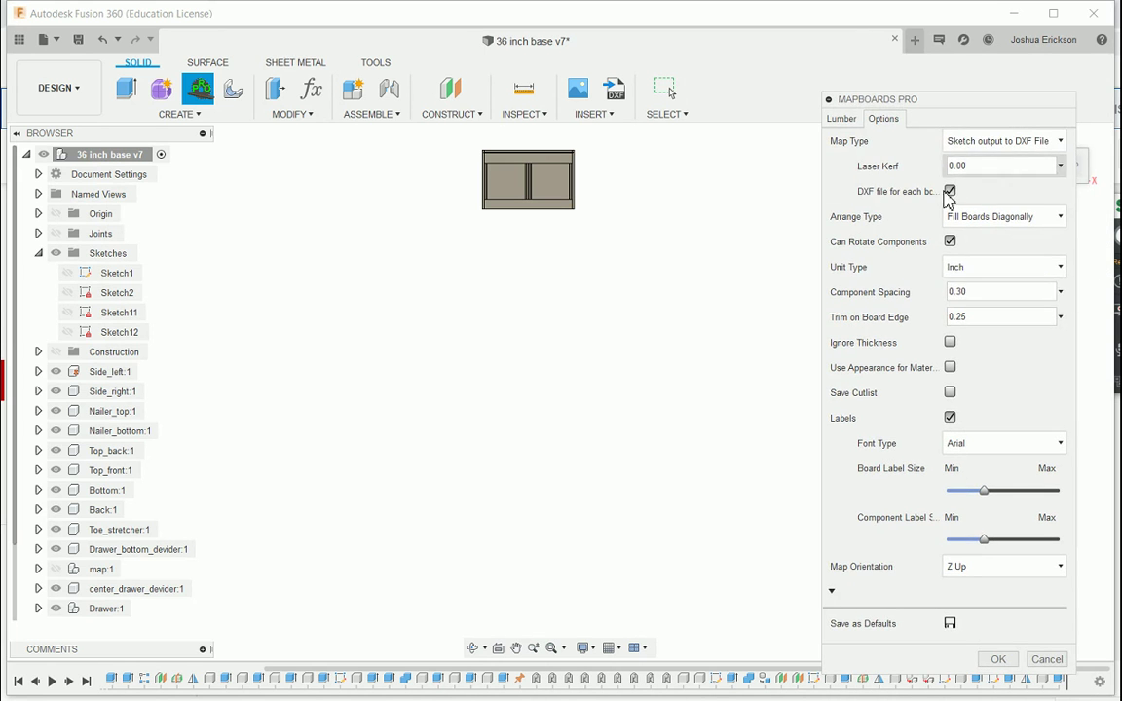
click(996, 660)
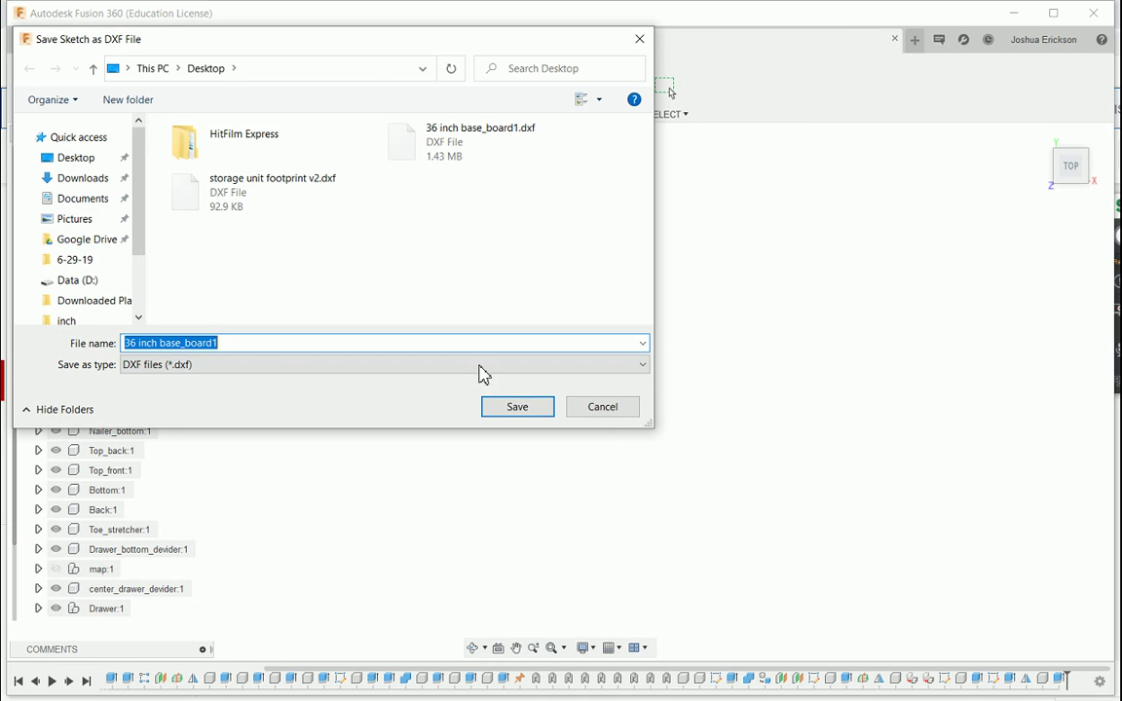
Save the DXF output to the Desktop as 36 inch base_board1.dxf, replacing the existing file
click(466, 148)
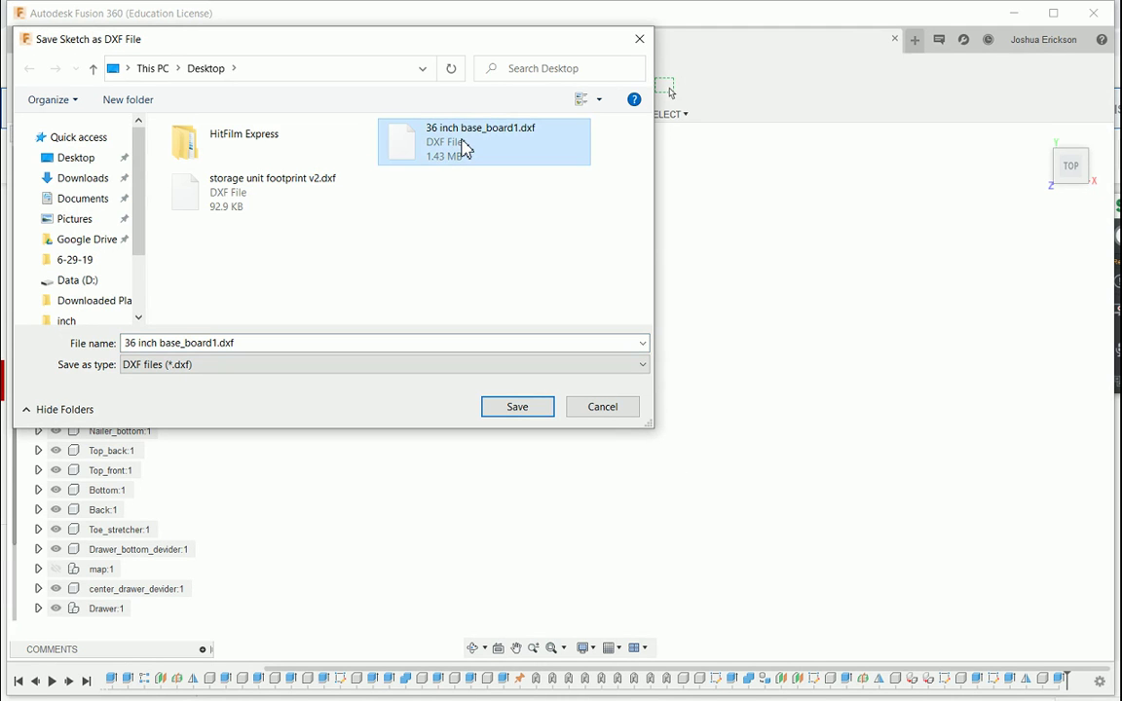
key(BackSpace)
double_click(462, 154)
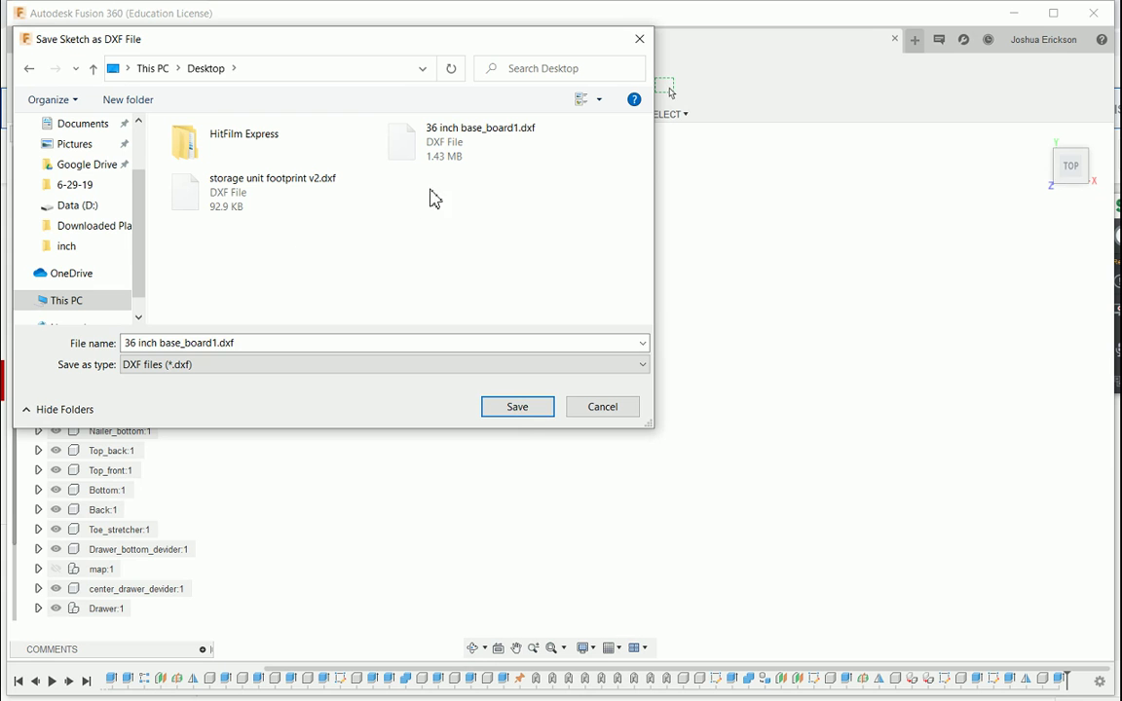
click(521, 409)
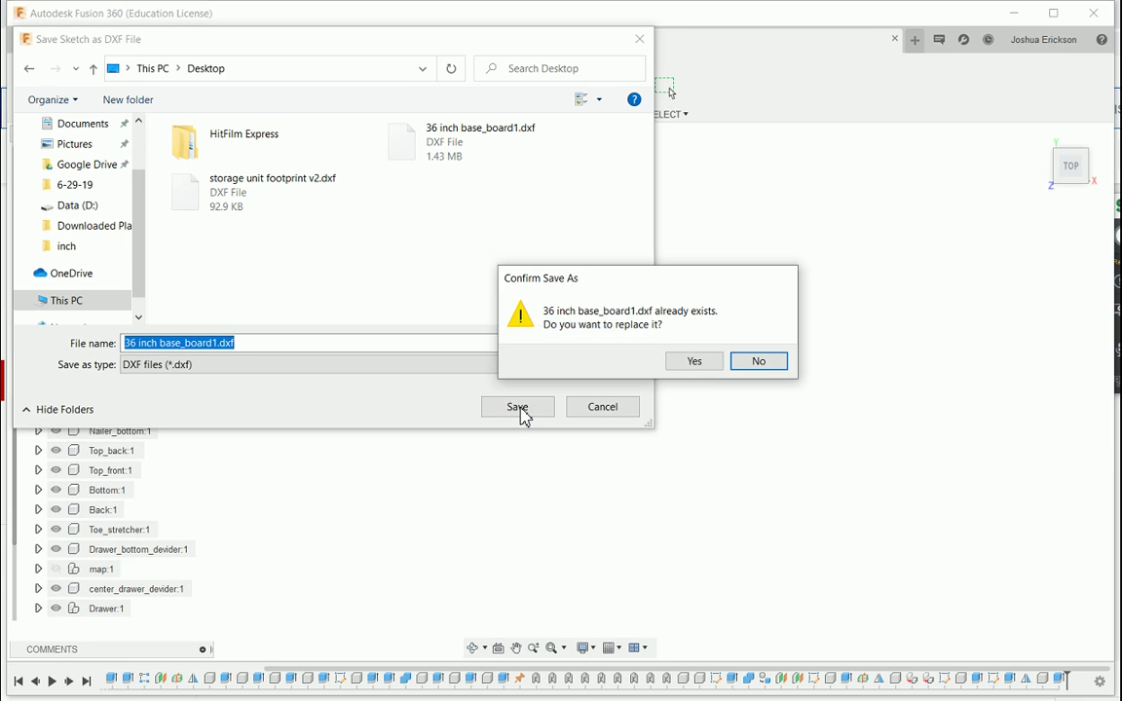
click(701, 368)
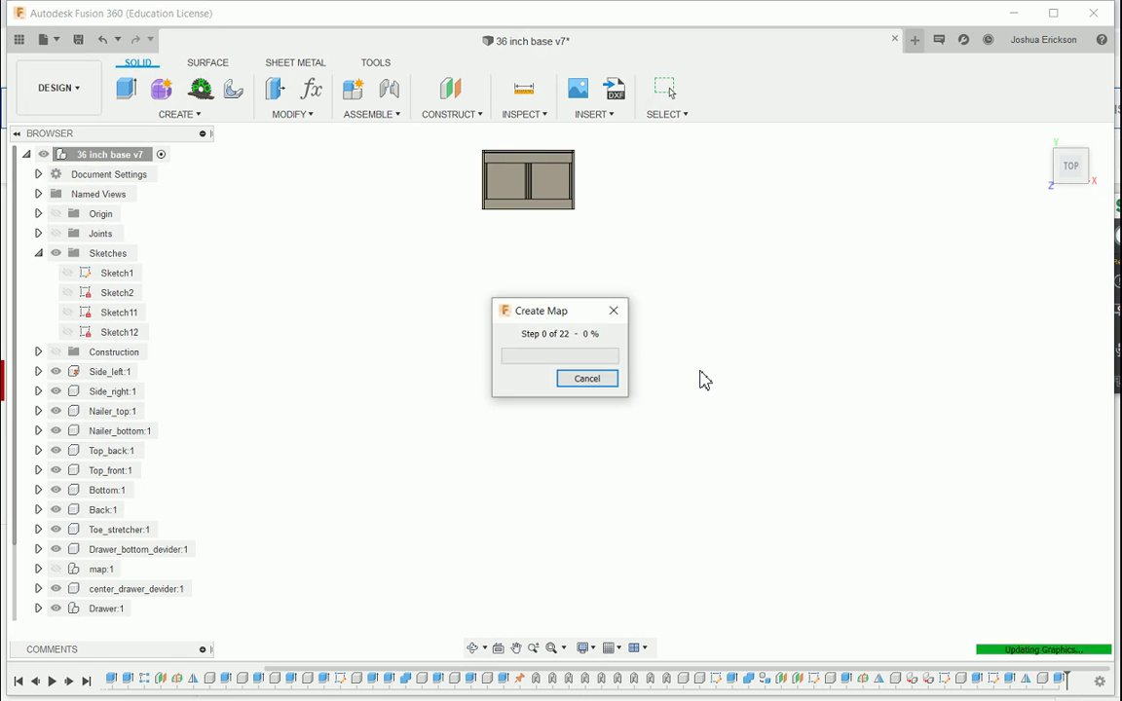
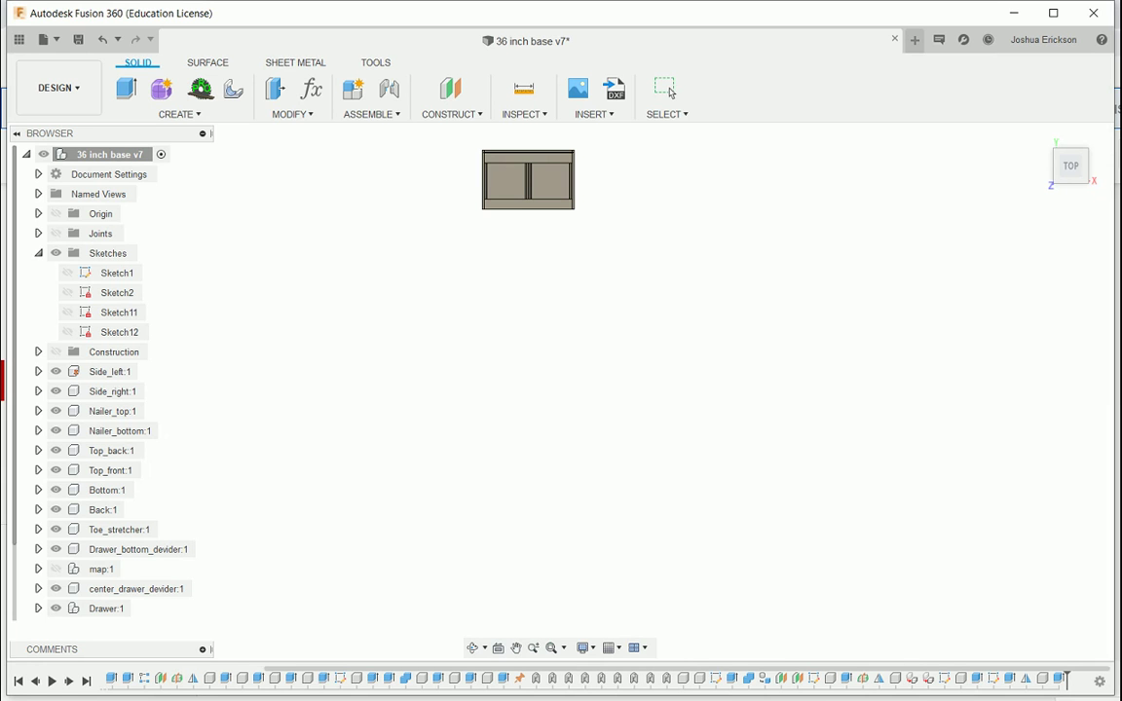
click(666, 90)
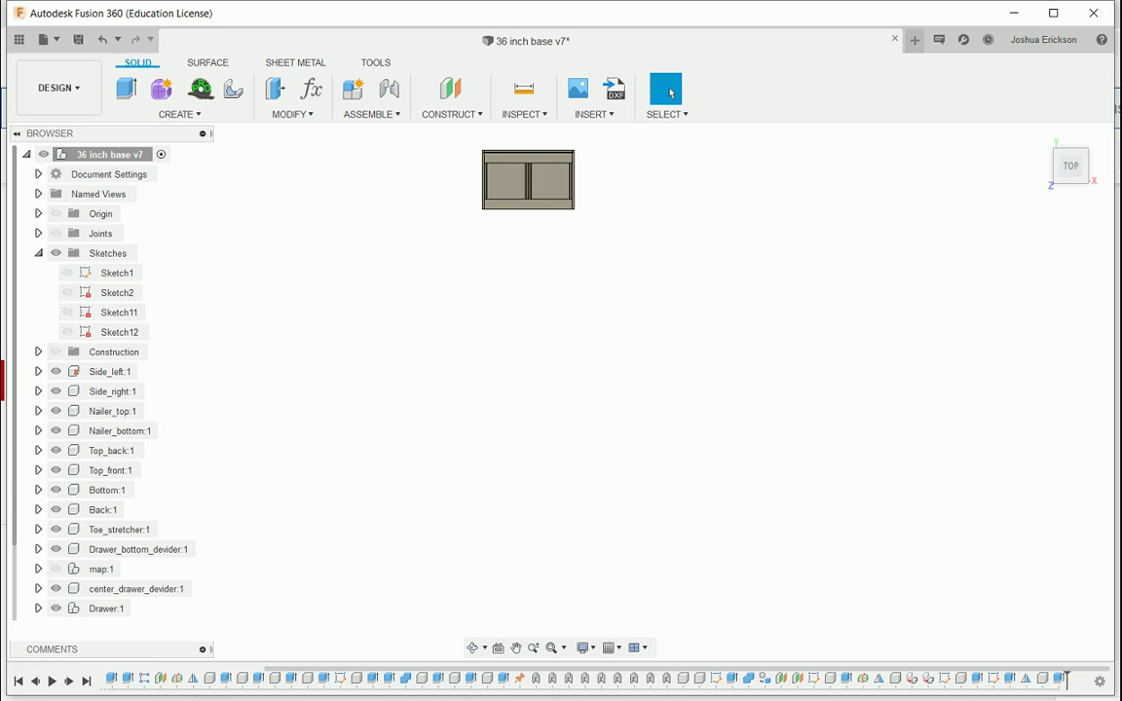
Switch to Estlcam, open 36 inch base_board3.dxf in inches and examine its drawer part outlines and labels
mouse_move(570, 626)
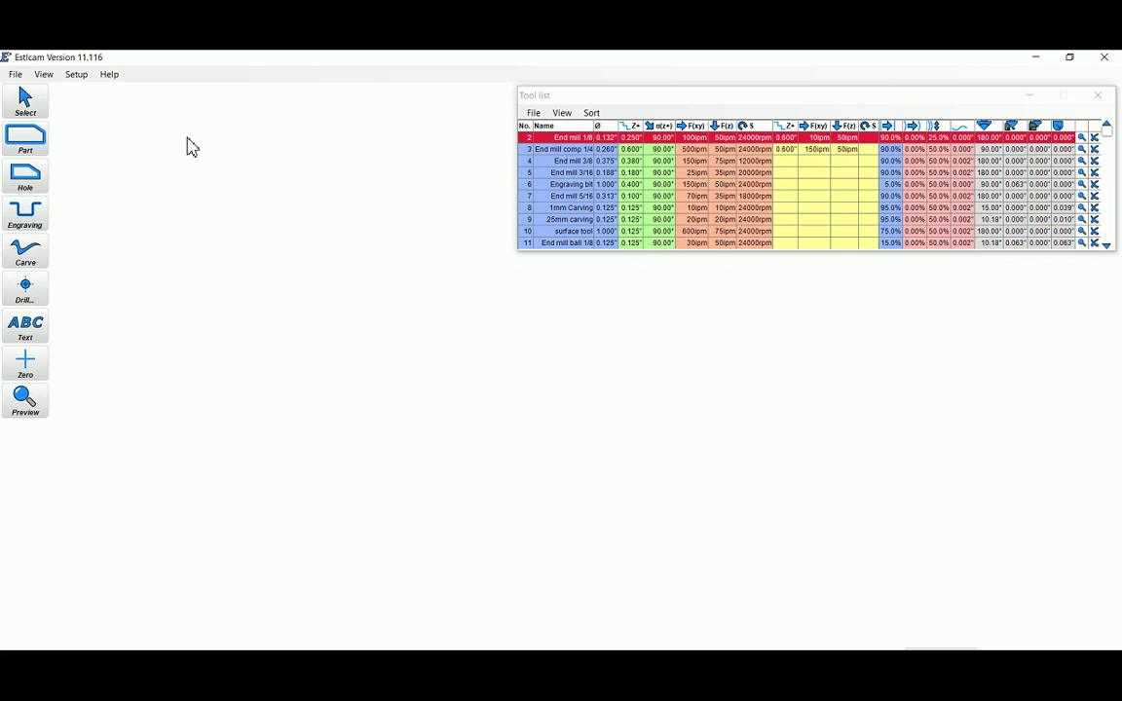
click(16, 76)
click(29, 88)
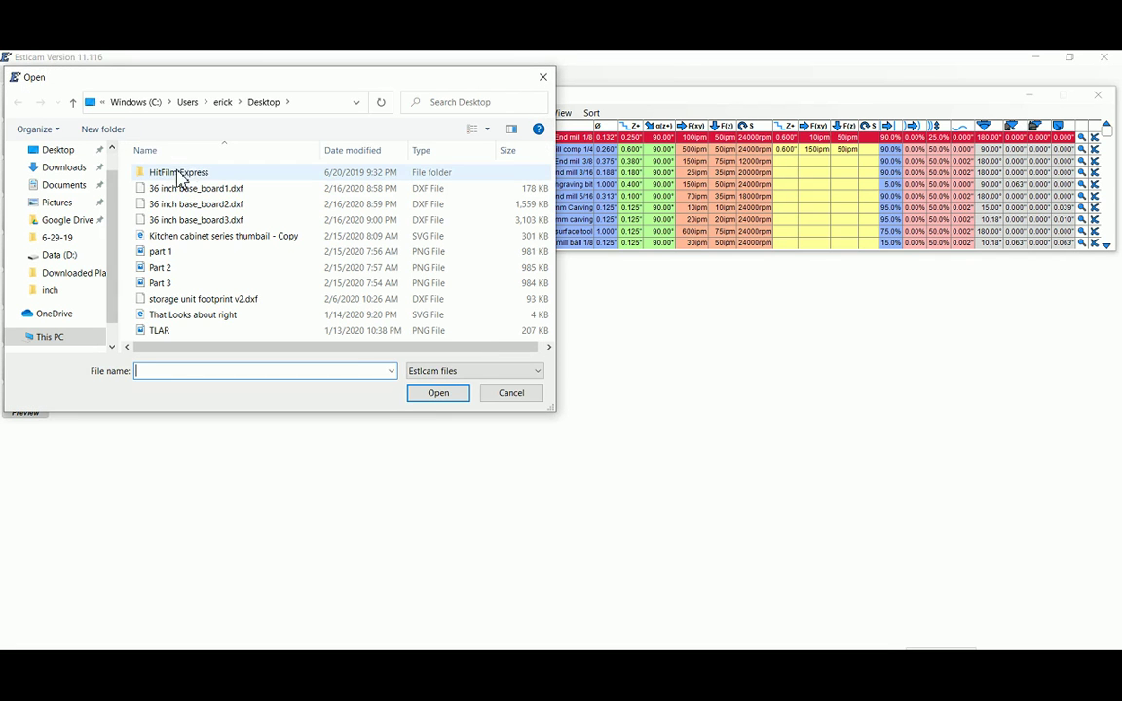
click(234, 189)
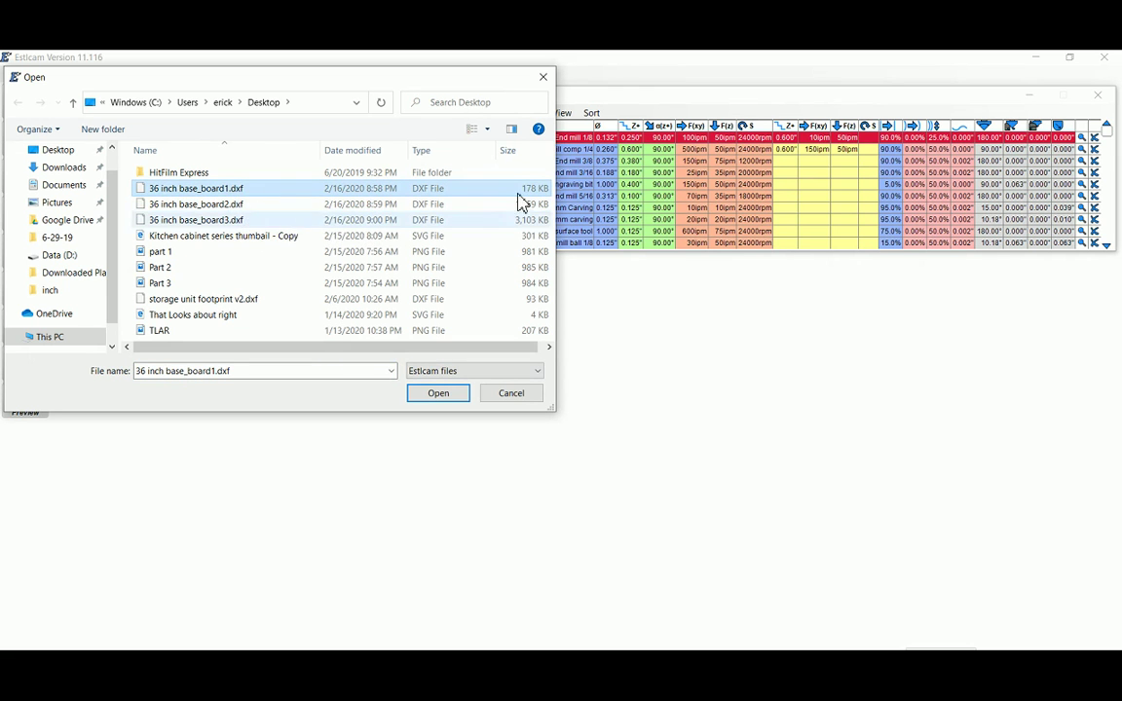
click(251, 221)
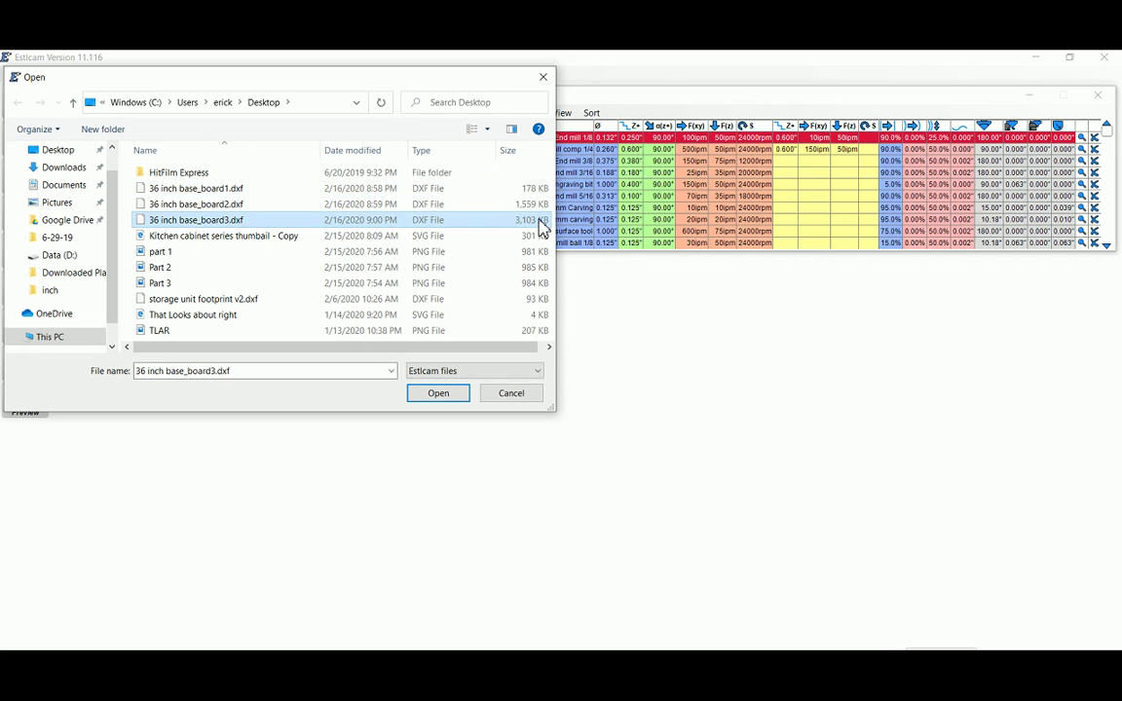
click(448, 394)
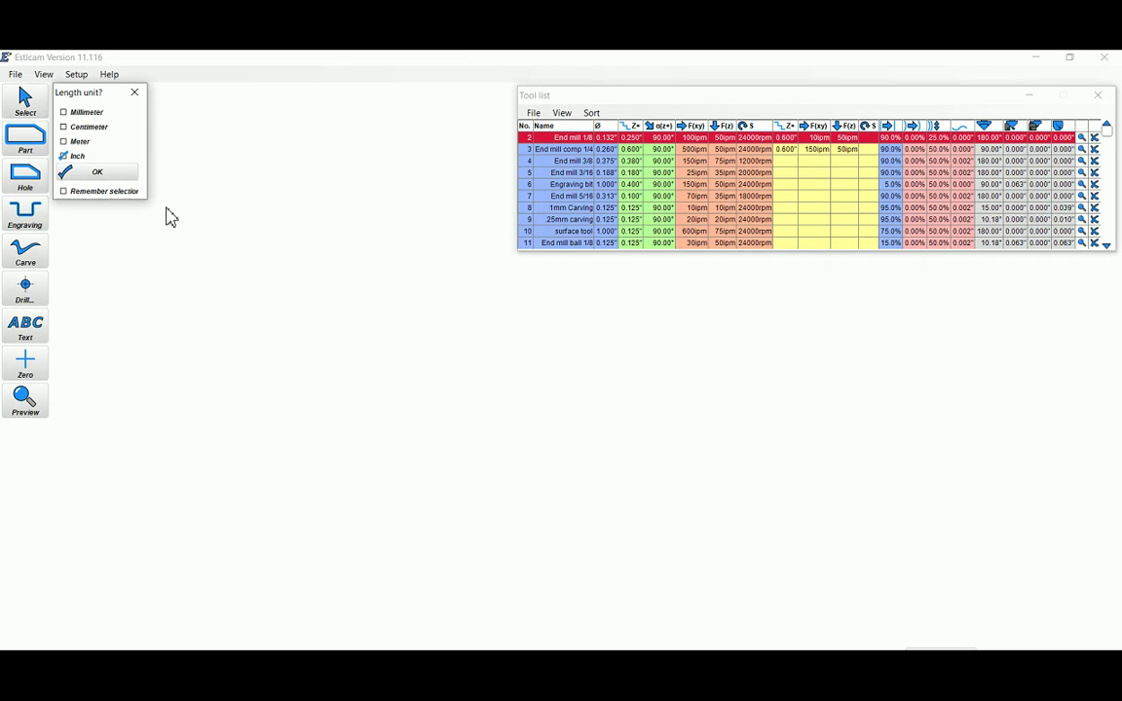
click(124, 177)
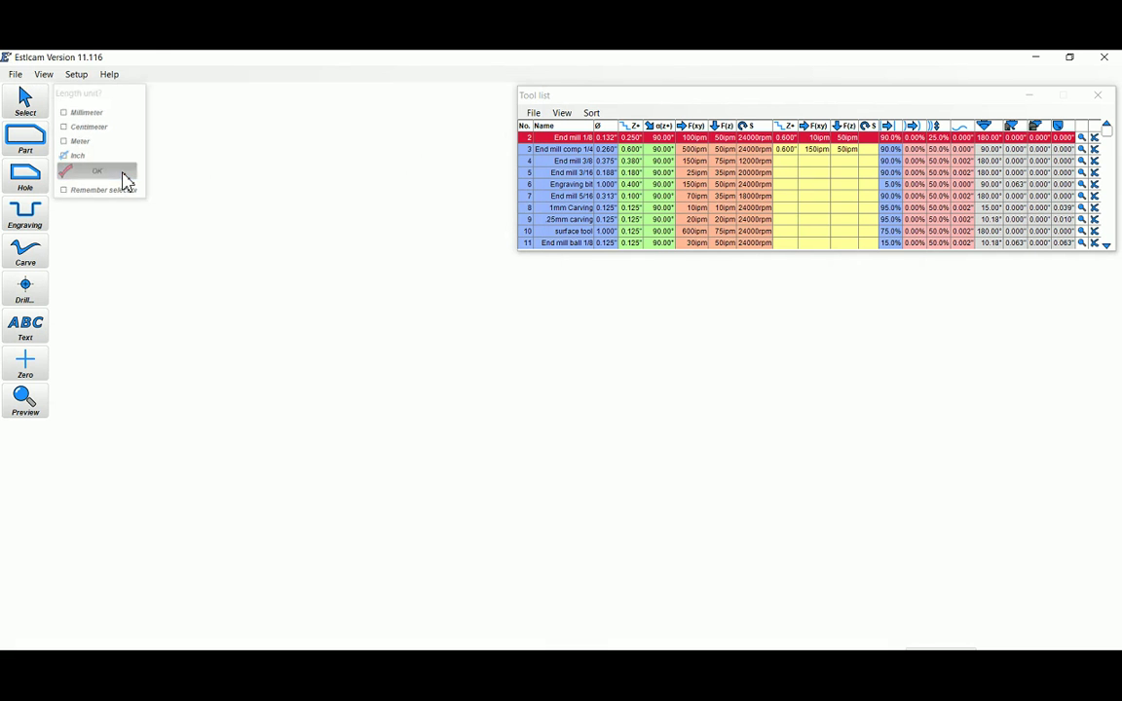
scroll(385, 271, down, 4)
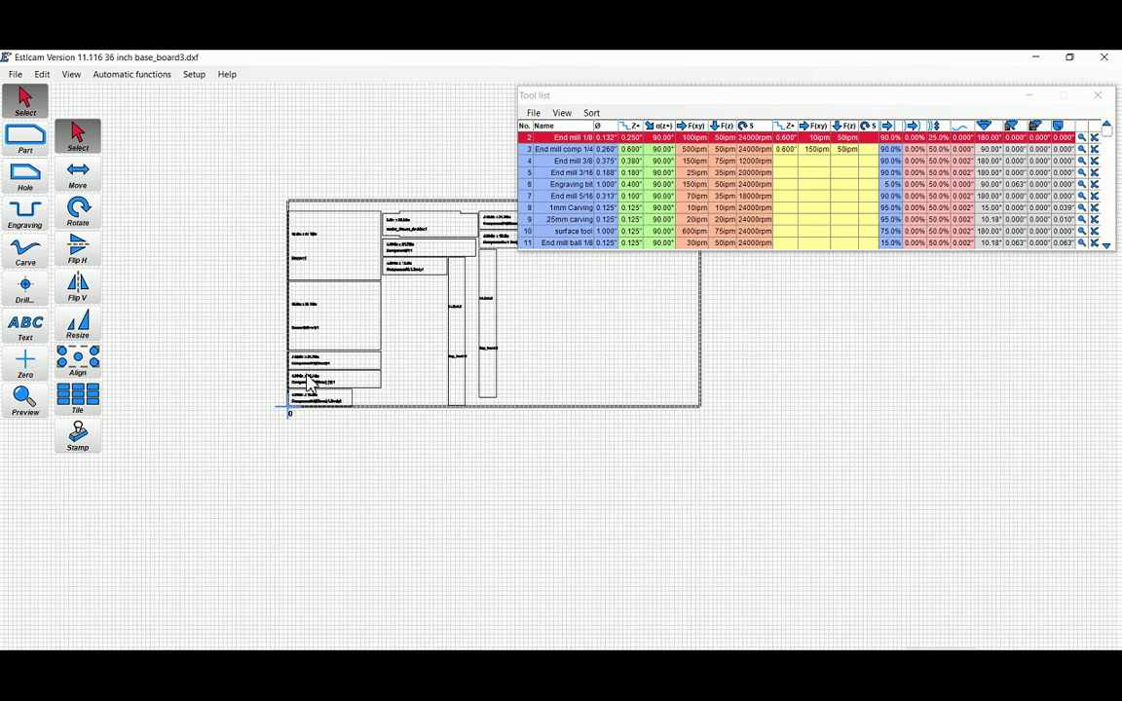
scroll(297, 348, up, 3)
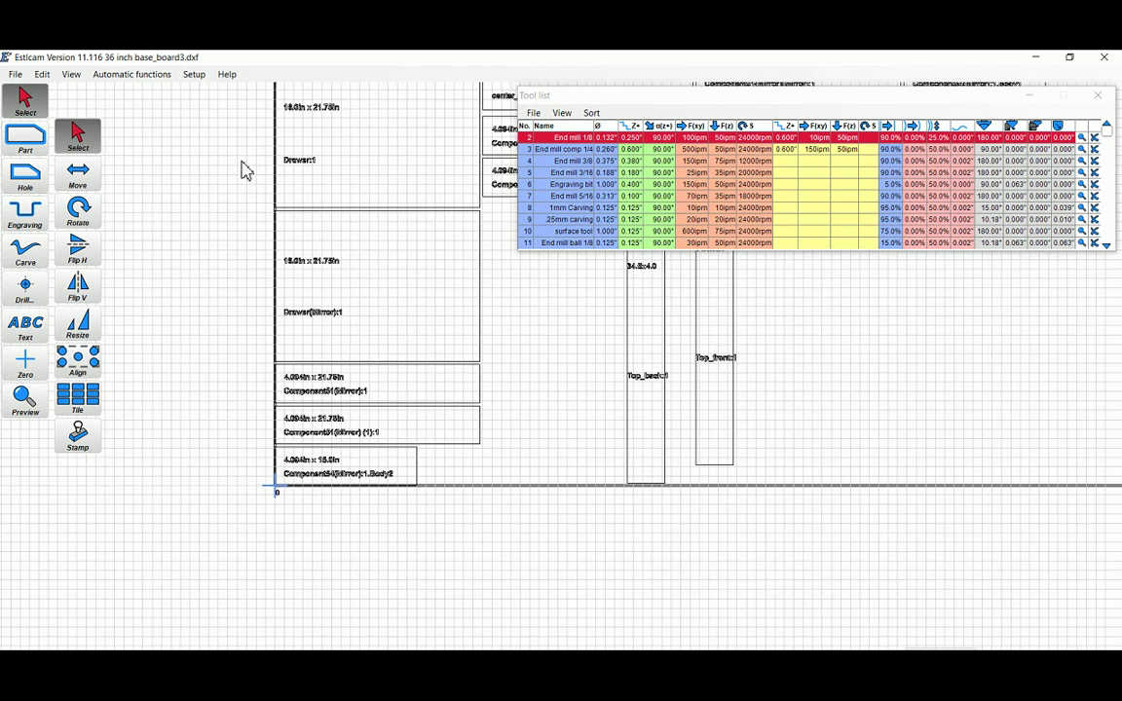
Open 36 inch base_board2.dxf in inches and move the tool list clear of the drawing
click(12, 75)
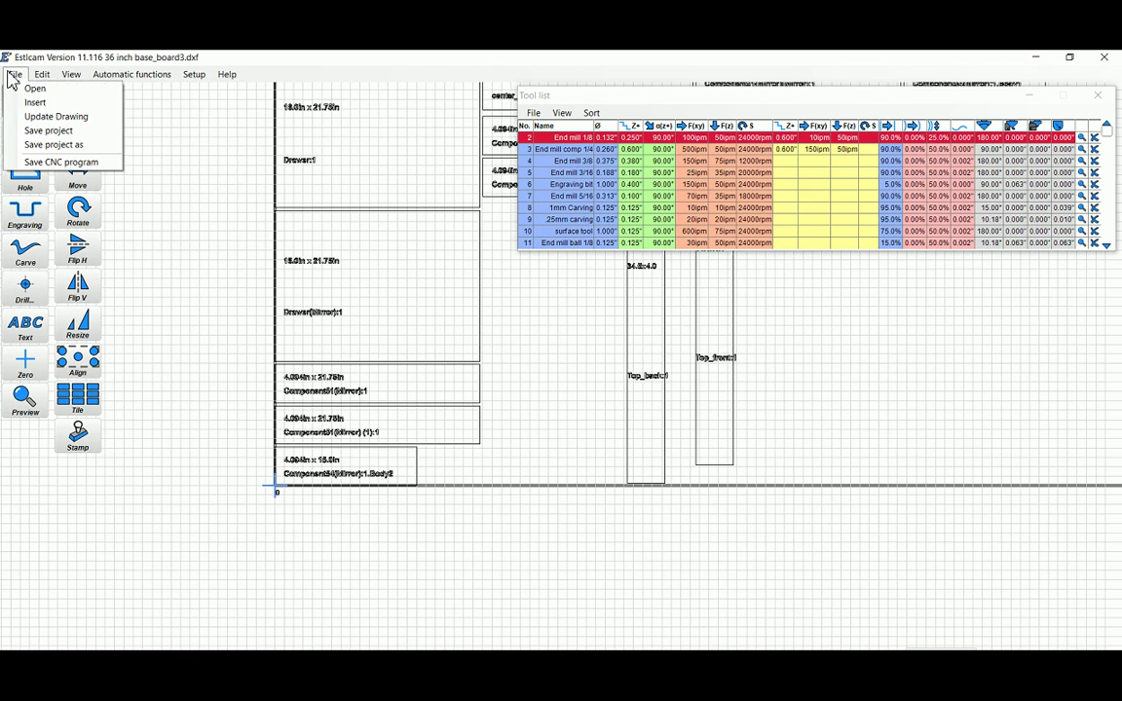
click(36, 89)
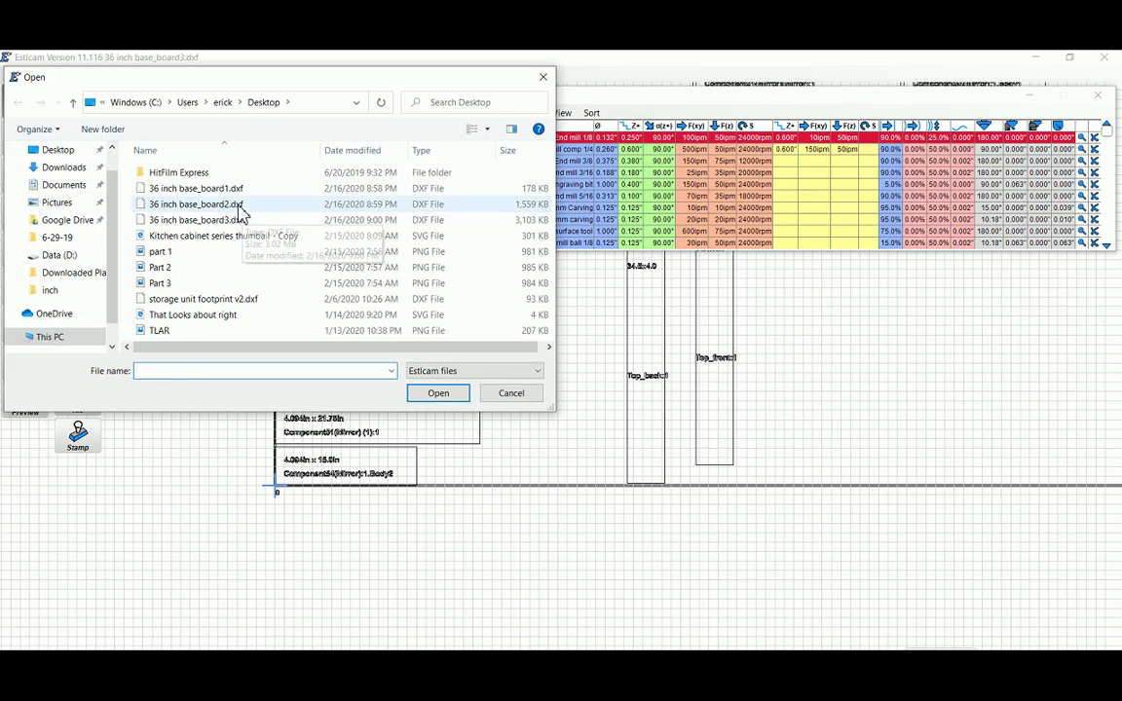
click(240, 209)
click(450, 394)
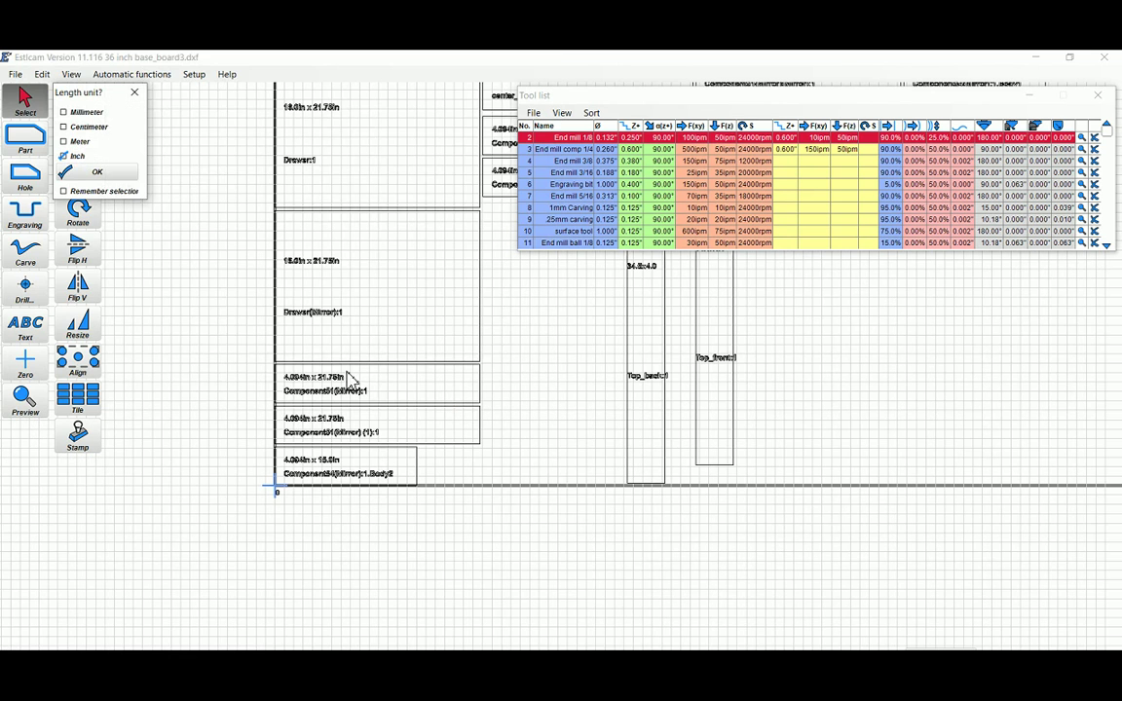
click(98, 167)
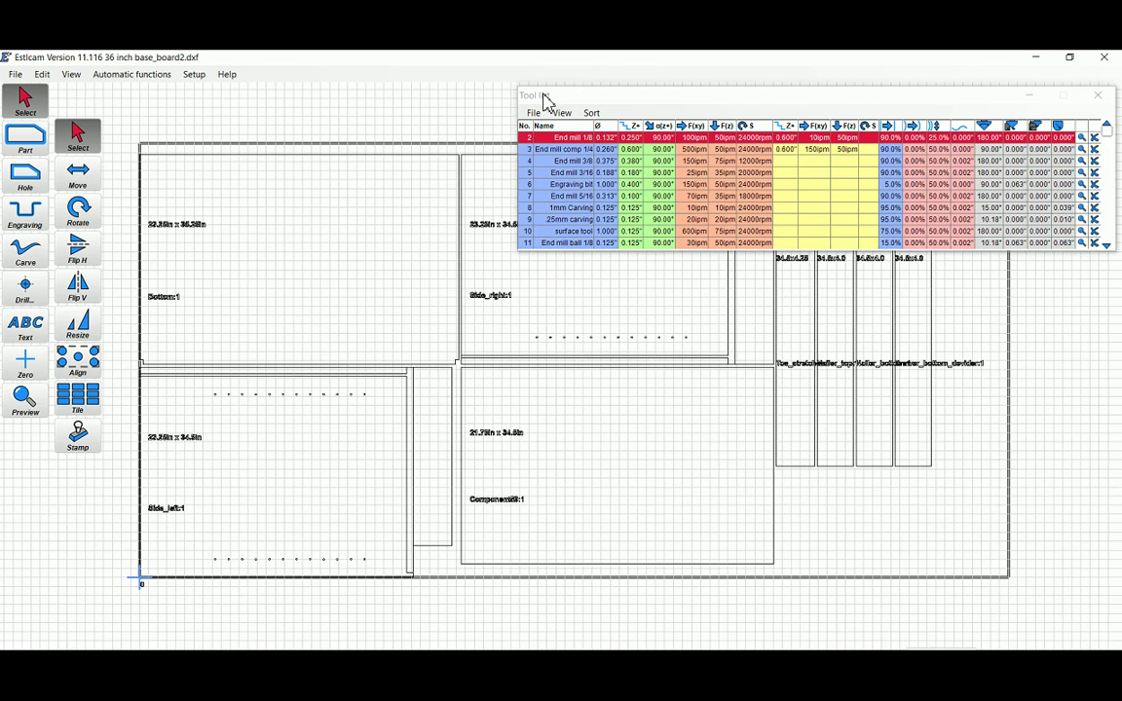
drag(545, 100, 1061, 103)
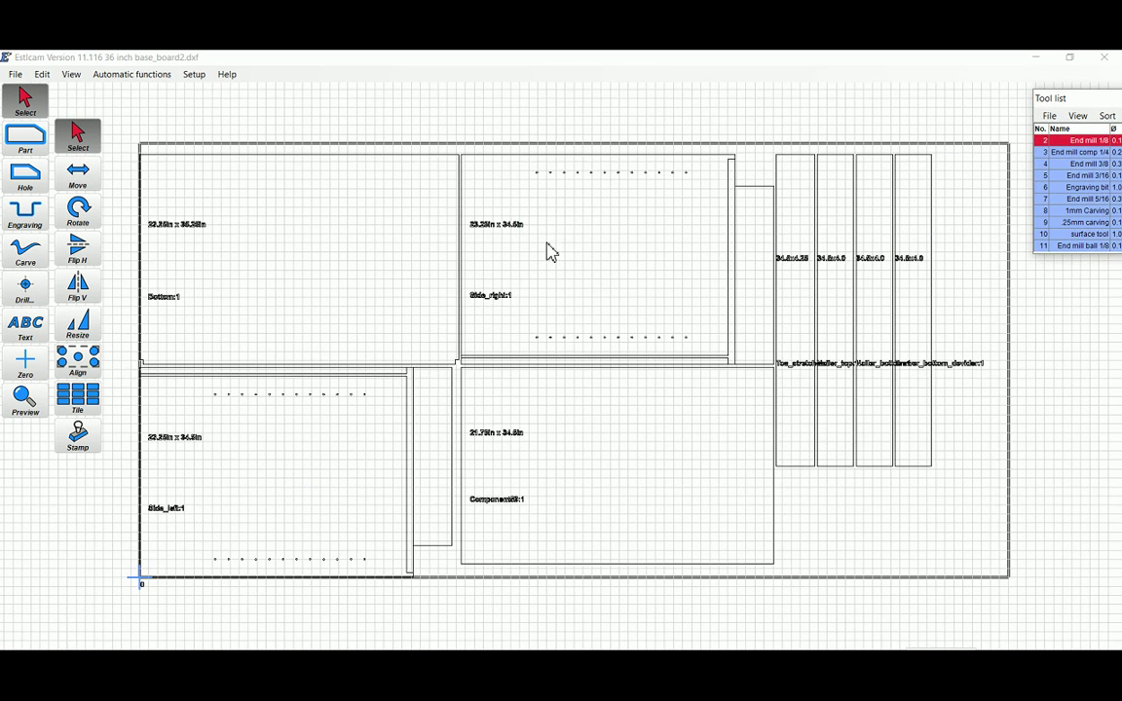
Examine the board2 layout and read the name and size labels of its parts, especially the Component59:1 panel
scroll(483, 255, up, 1)
scroll(483, 256, down, 1)
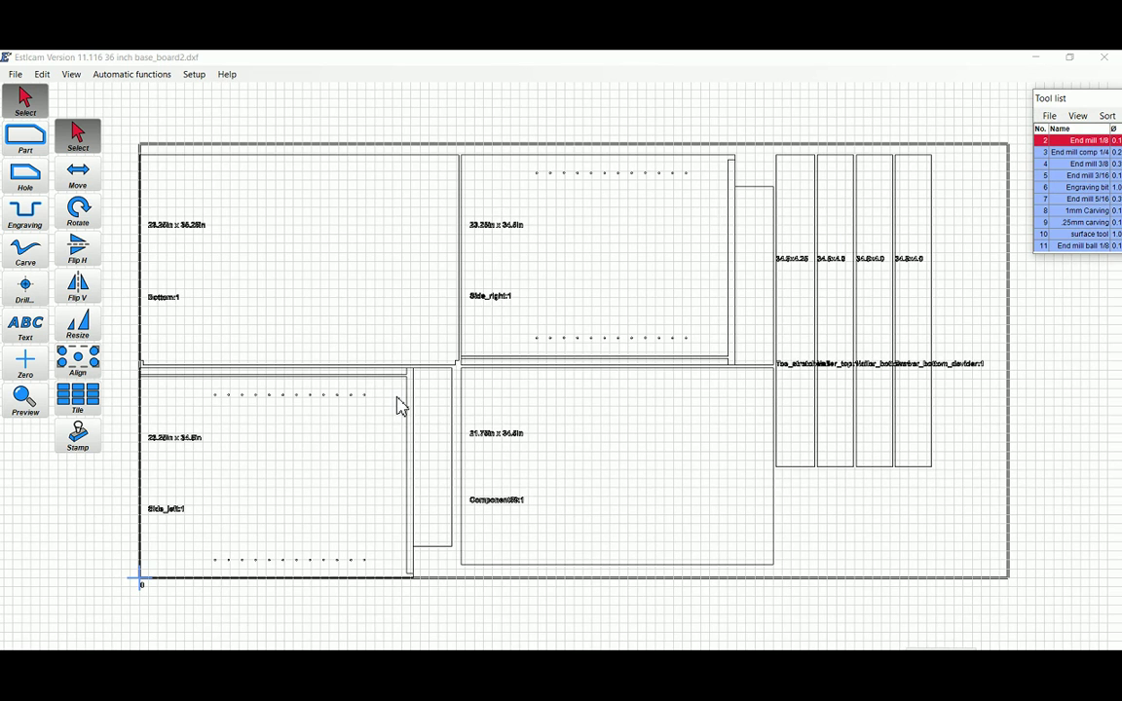
scroll(398, 406, up, 2)
scroll(523, 320, down, 2)
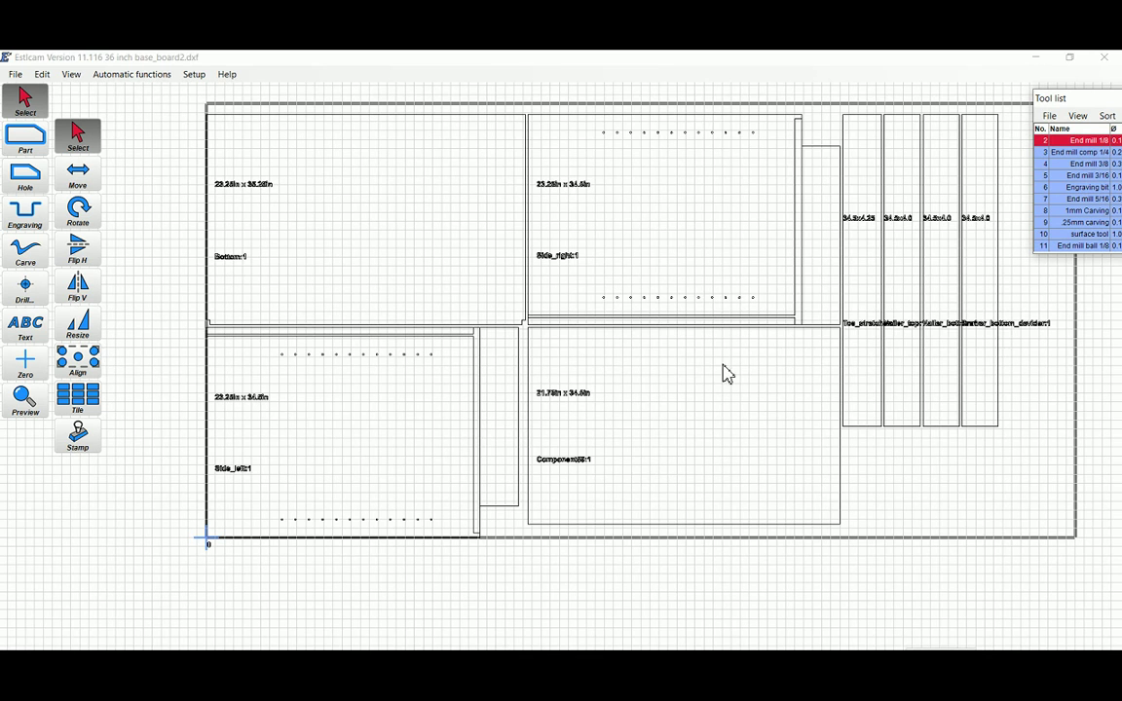
scroll(718, 382, up, 1)
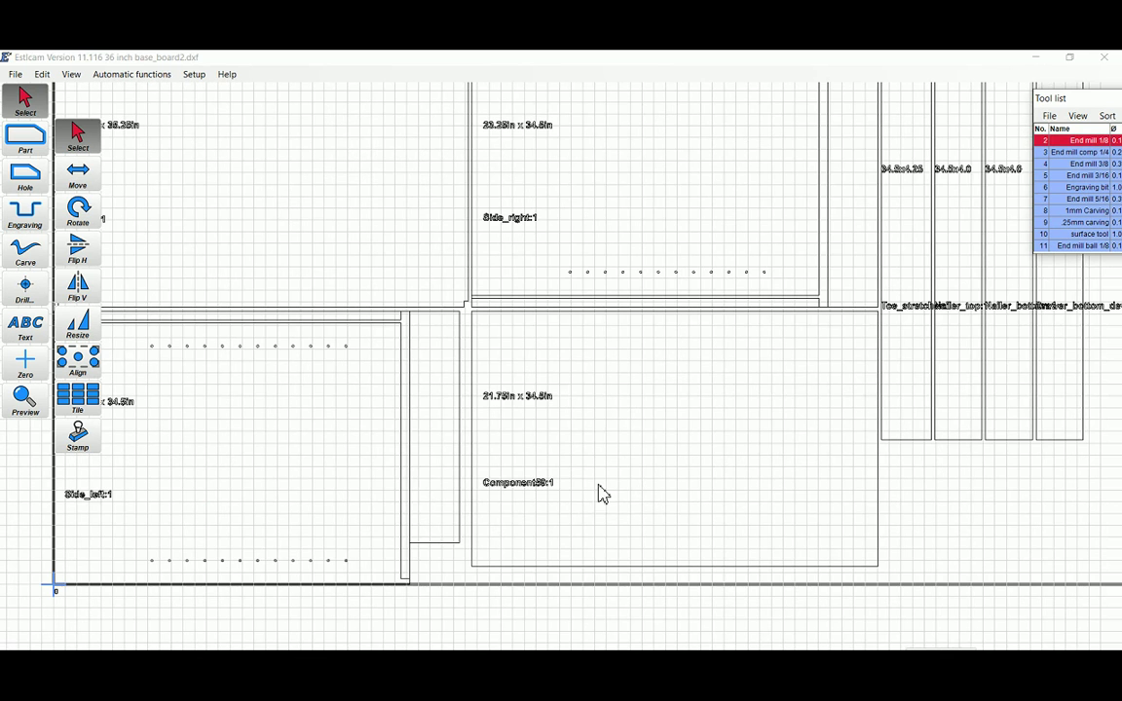
scroll(591, 418, down, 1)
scroll(548, 336, up, 2)
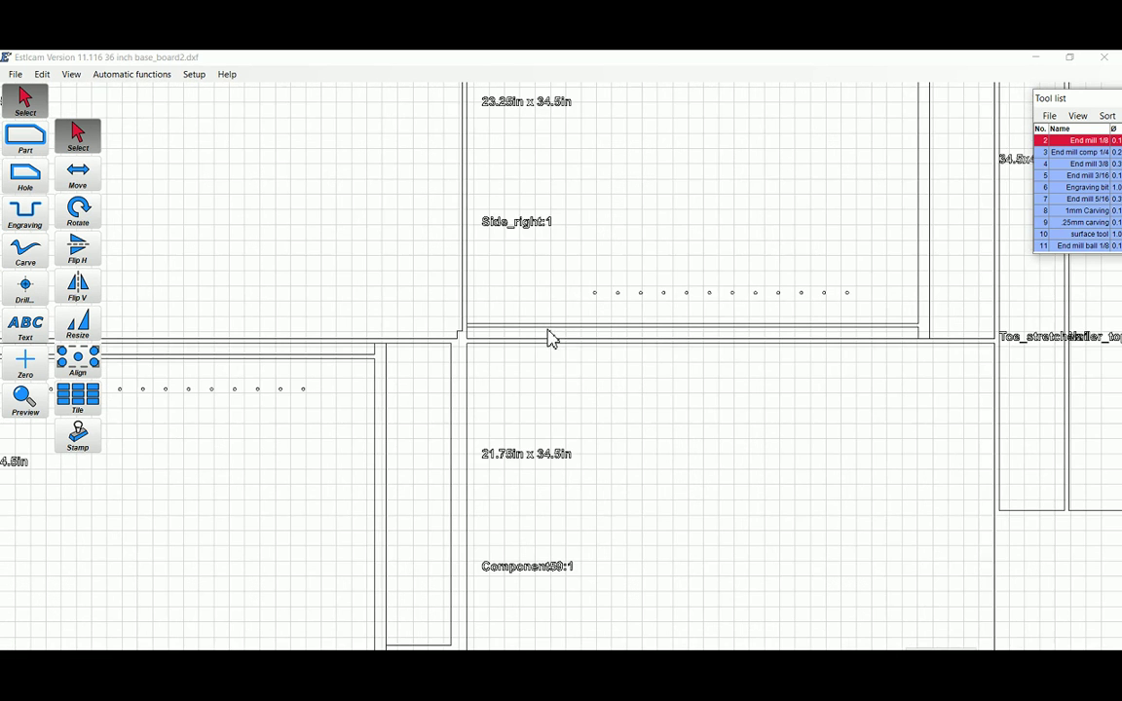
scroll(542, 587, up, 1)
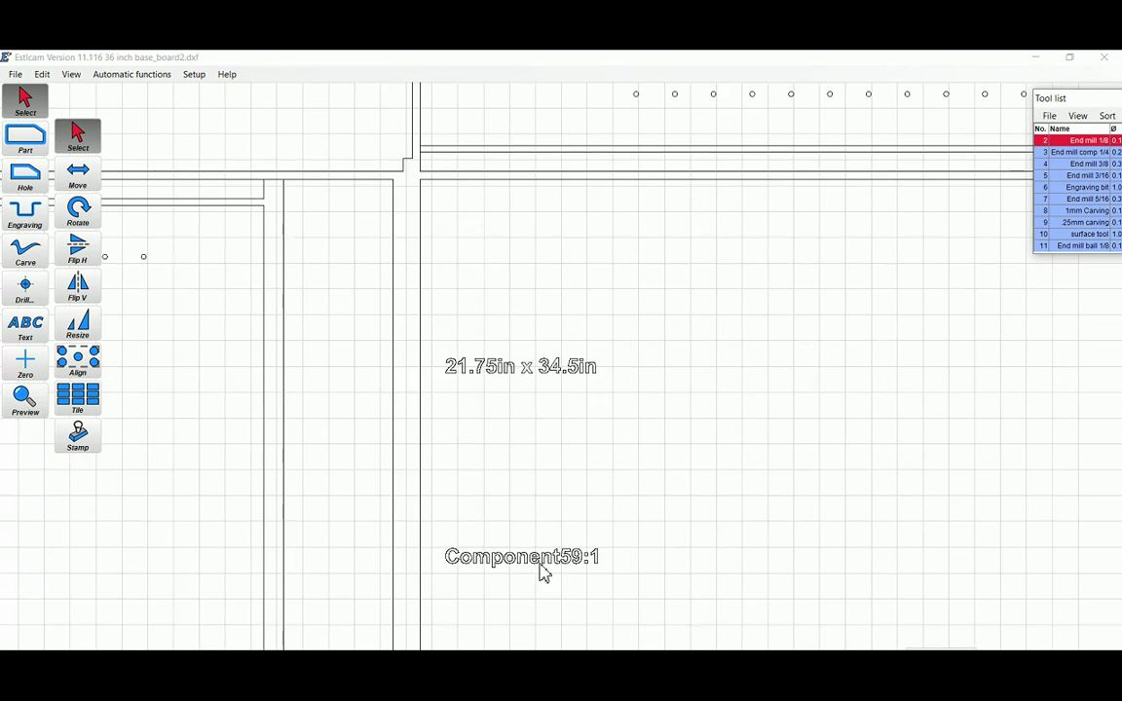
scroll(552, 577, down, 2)
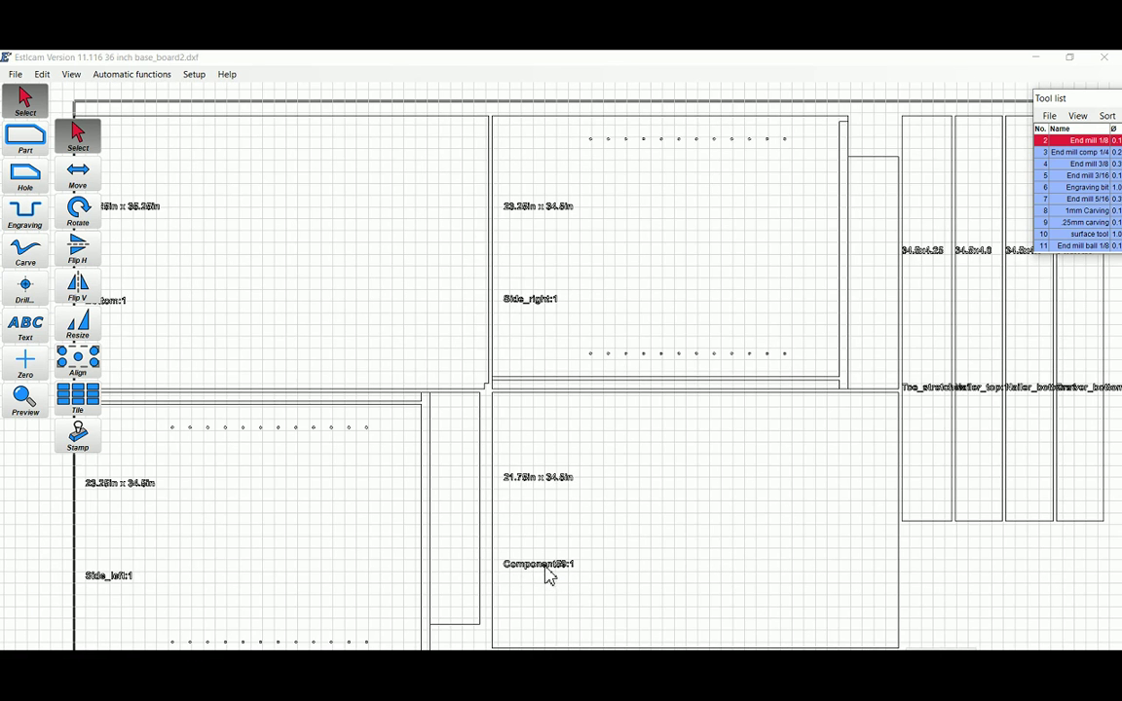
scroll(571, 531, up, 3)
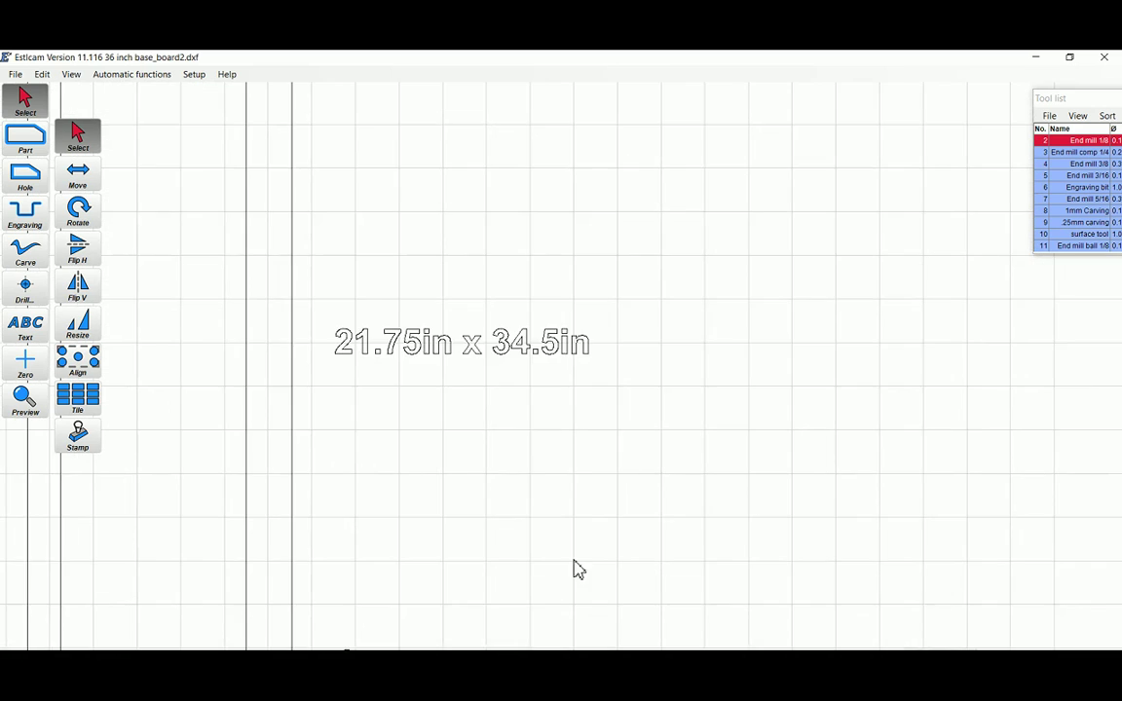
scroll(584, 487, down, 3)
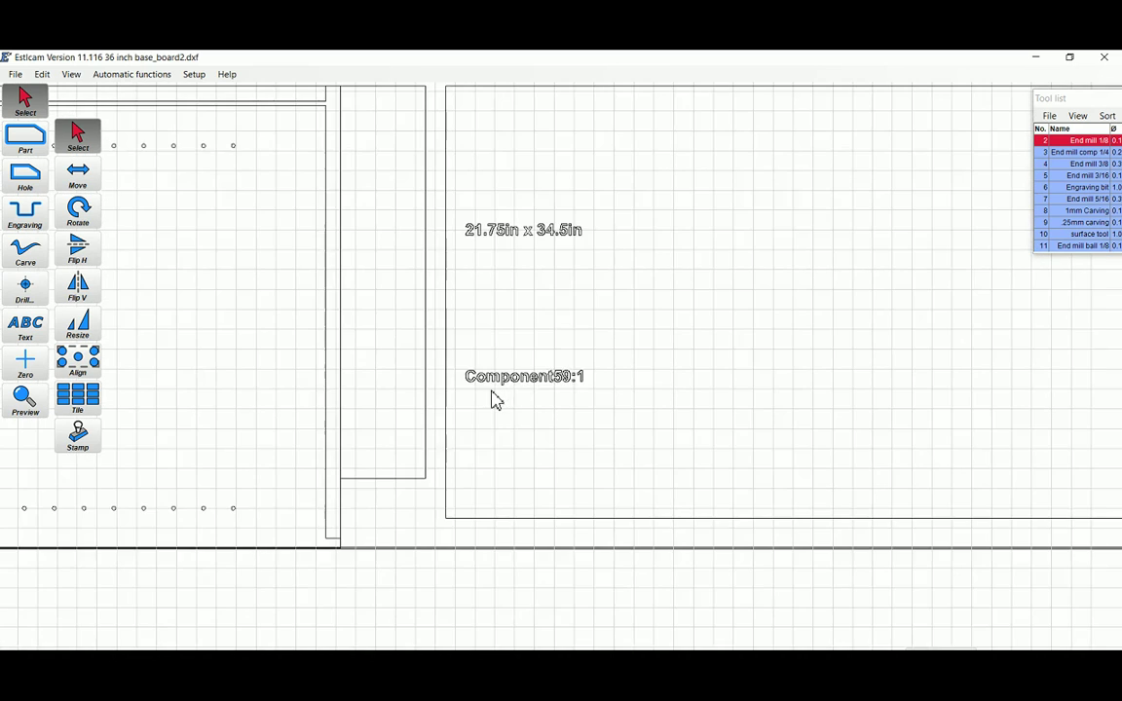
Examine the Side_left:1 panel's outline, groove lines and rows of shelf pin holes
scroll(496, 398, down, 1)
scroll(468, 370, up, 3)
scroll(406, 245, down, 1)
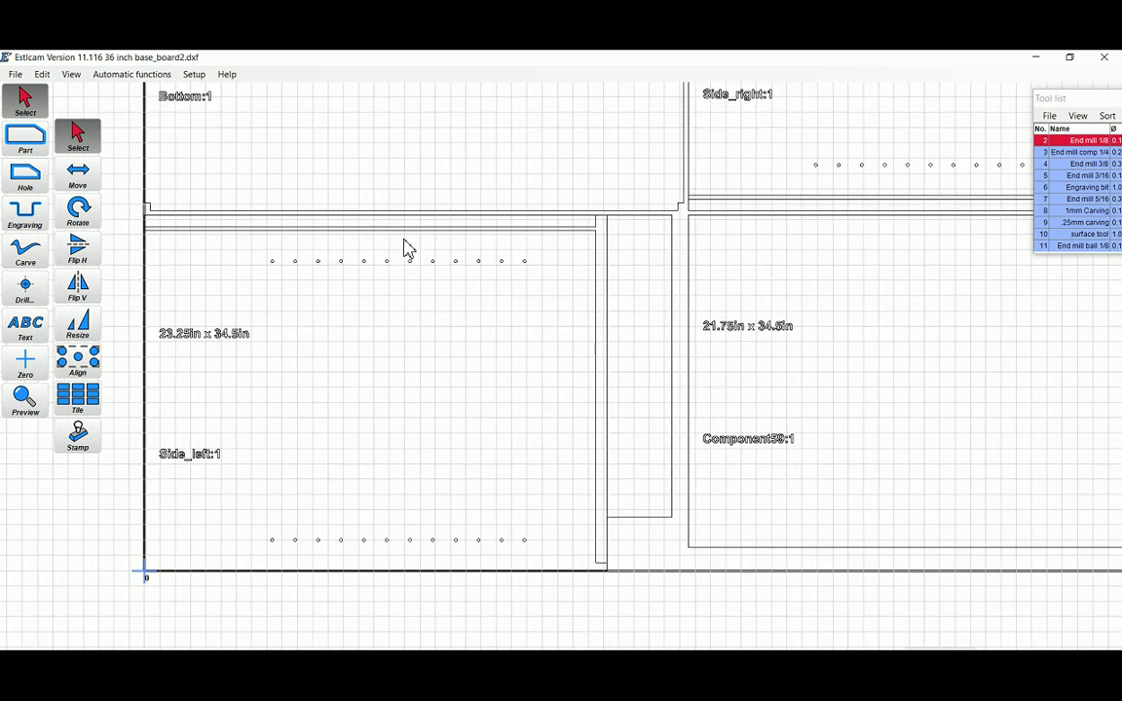
scroll(224, 278, up, 1)
scroll(292, 255, down, 1)
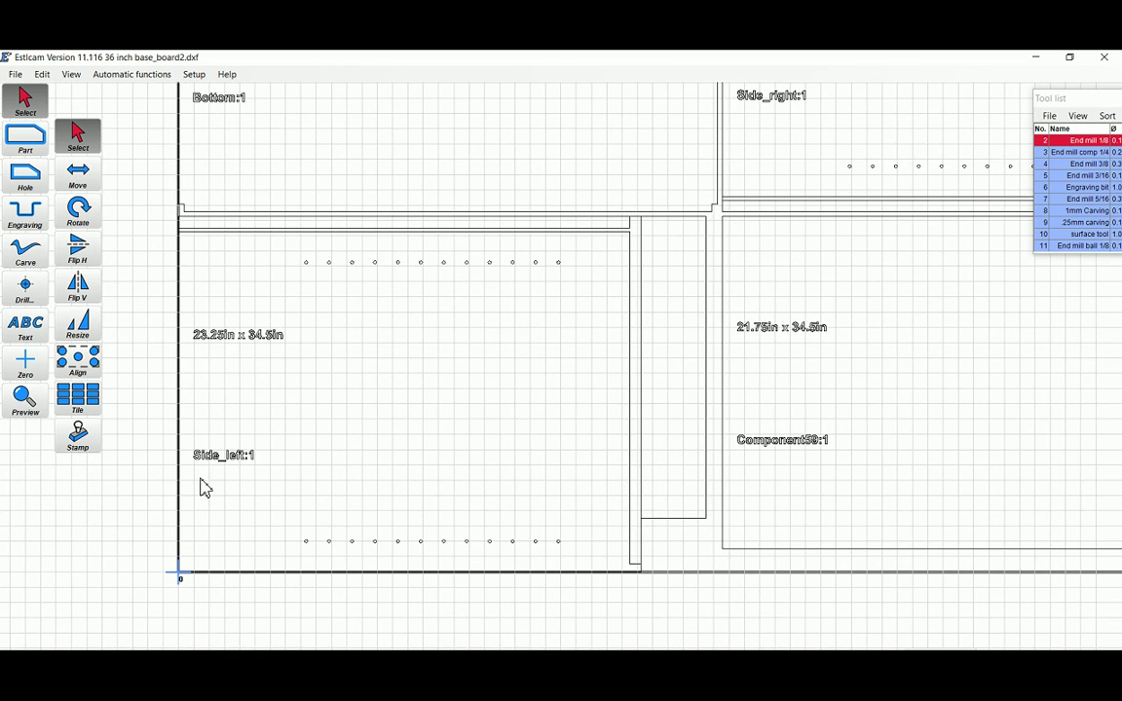
scroll(366, 317, up, 1)
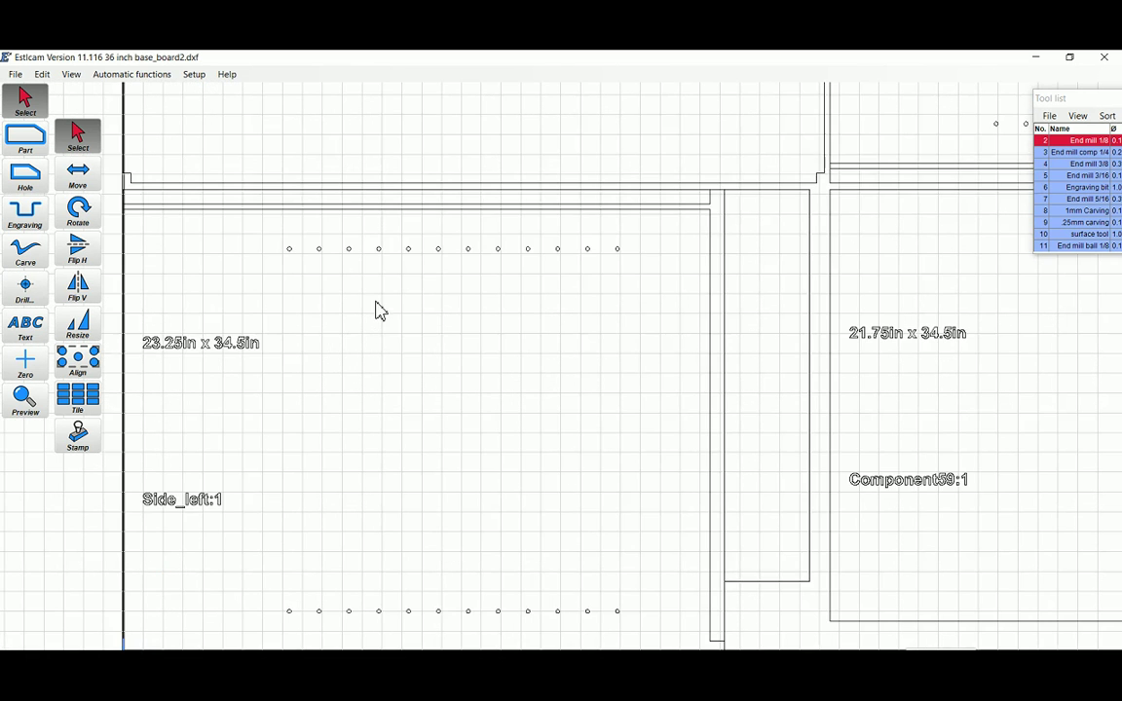
scroll(377, 311, down, 1)
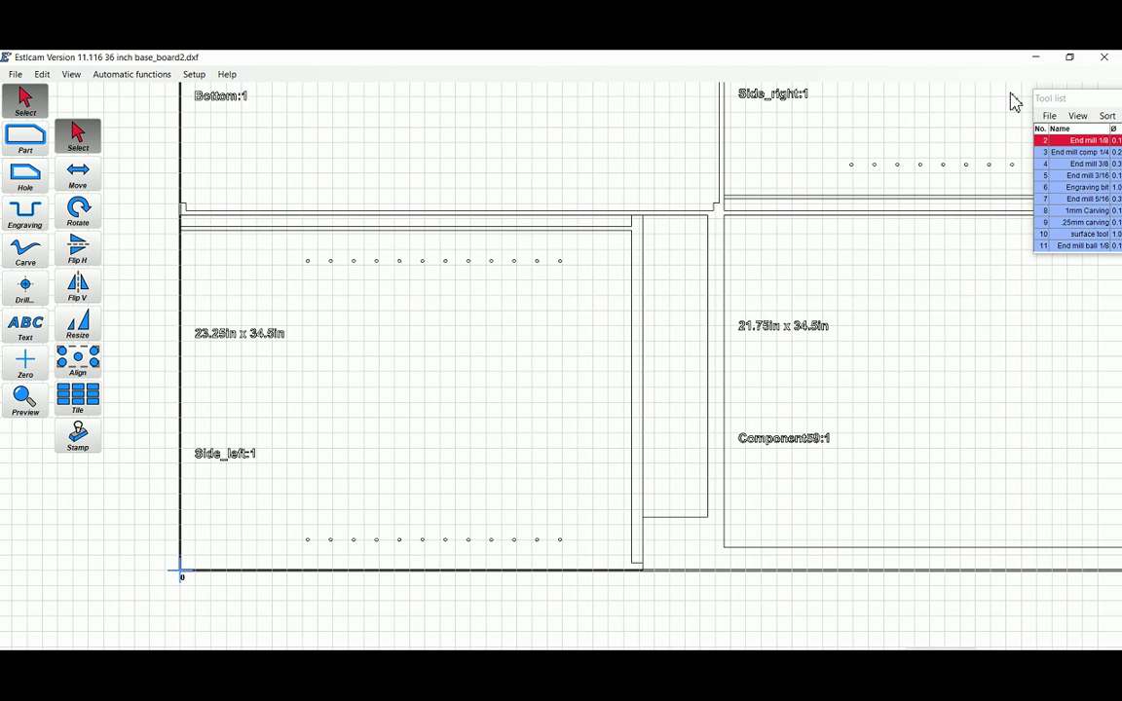
Start a Part toolpath with the End mill comp 1/4 tool and set that tool's diameter to 0.250 in
drag(1042, 98, 867, 61)
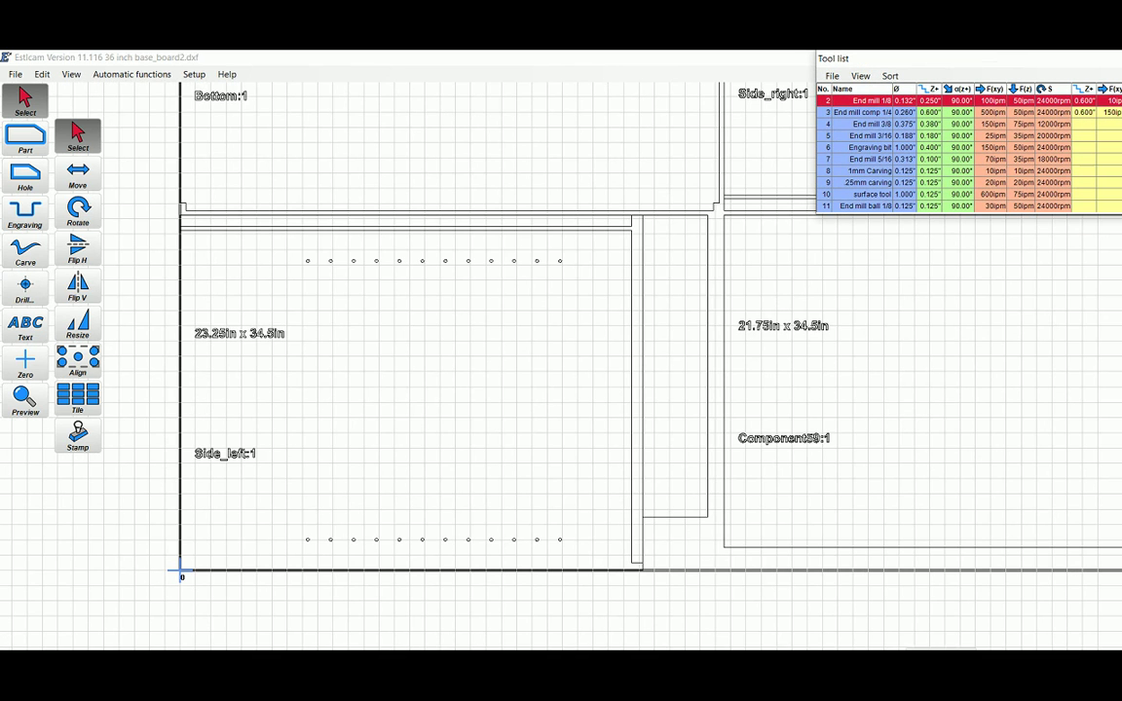
click(31, 146)
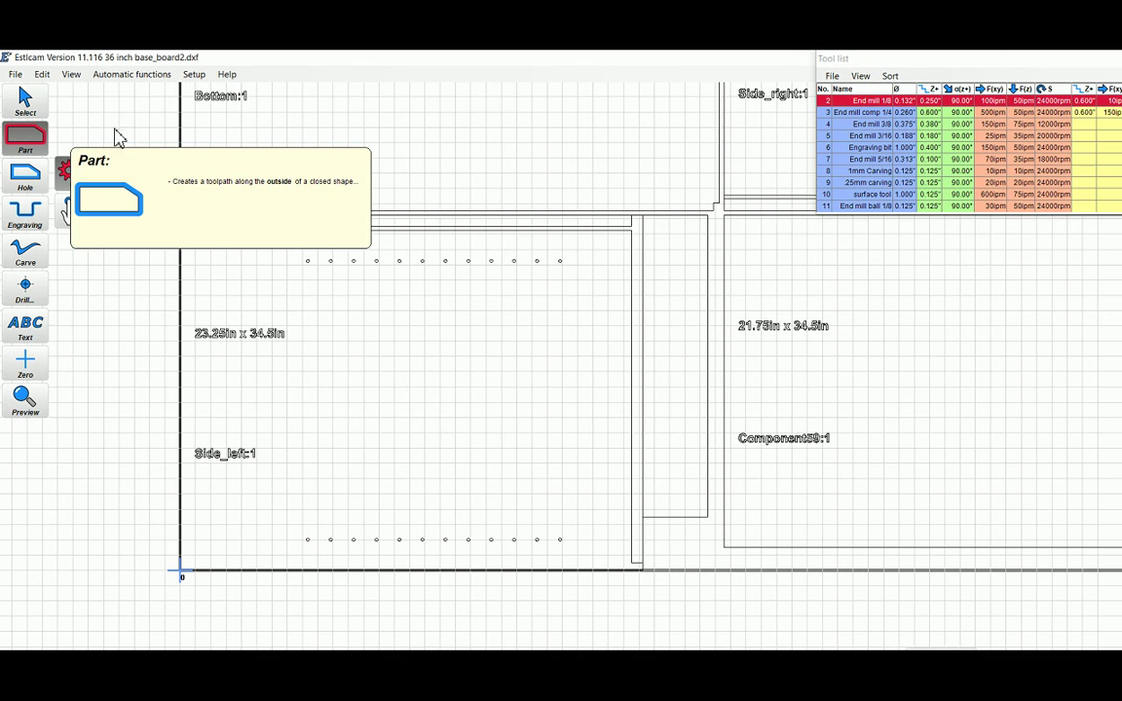
click(855, 115)
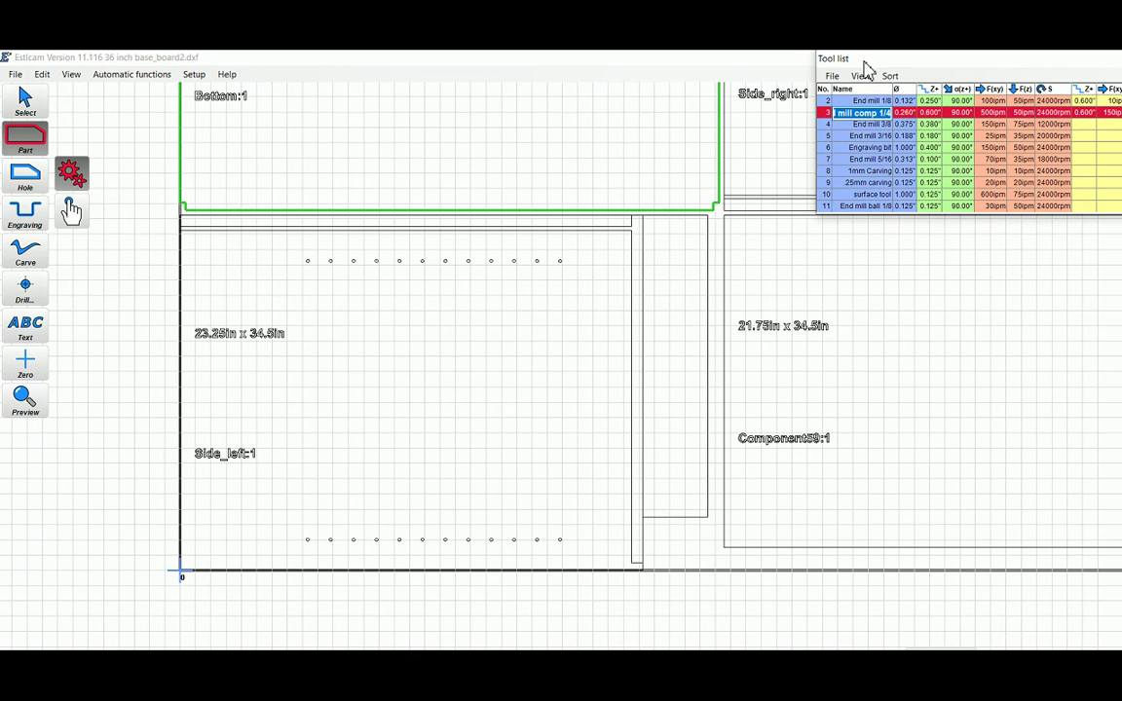
click(833, 115)
click(821, 114)
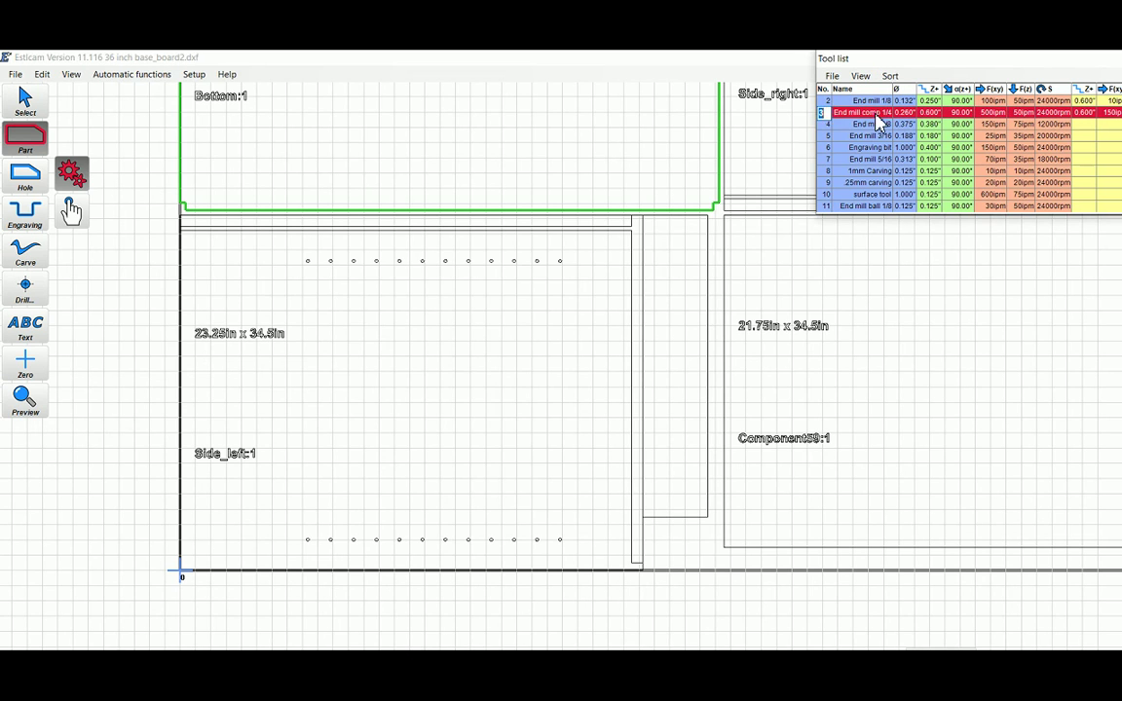
key(Tab)
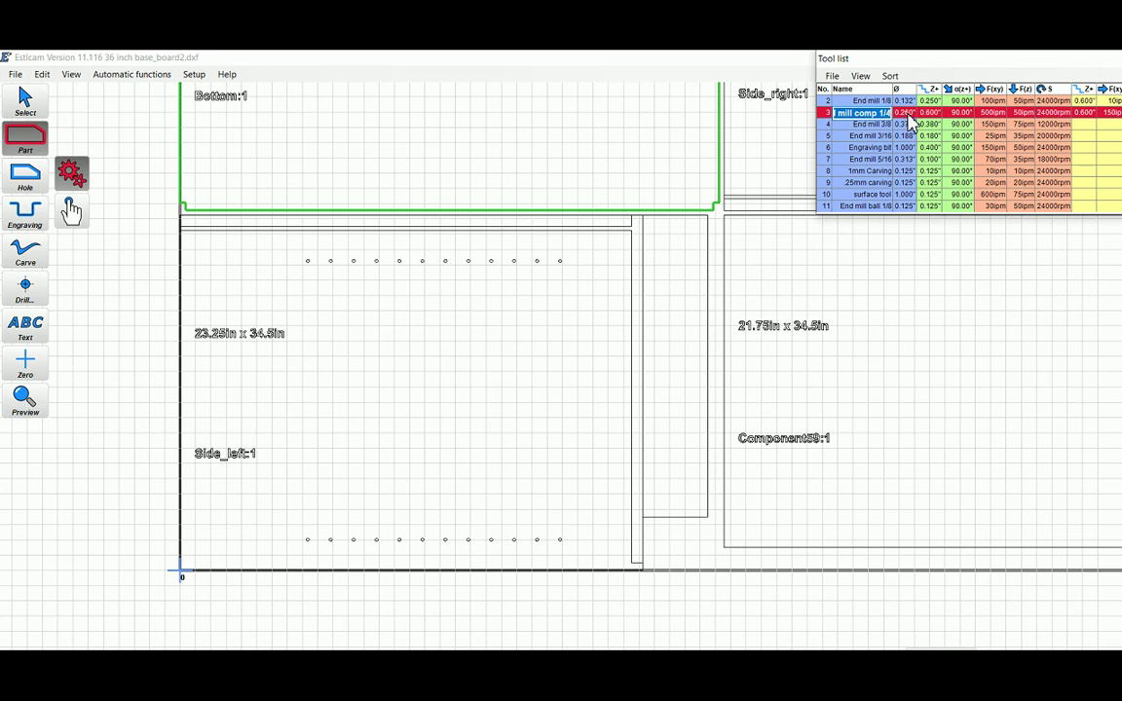
key(Tab)
key(Right)
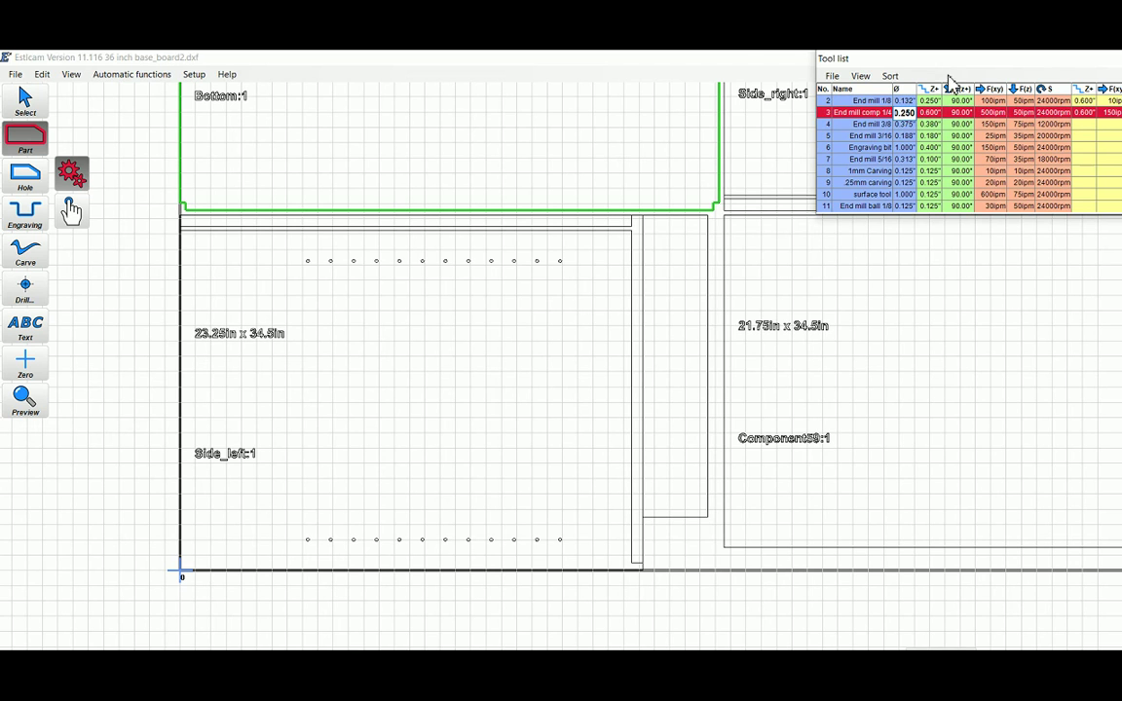
drag(870, 60, 655, 82)
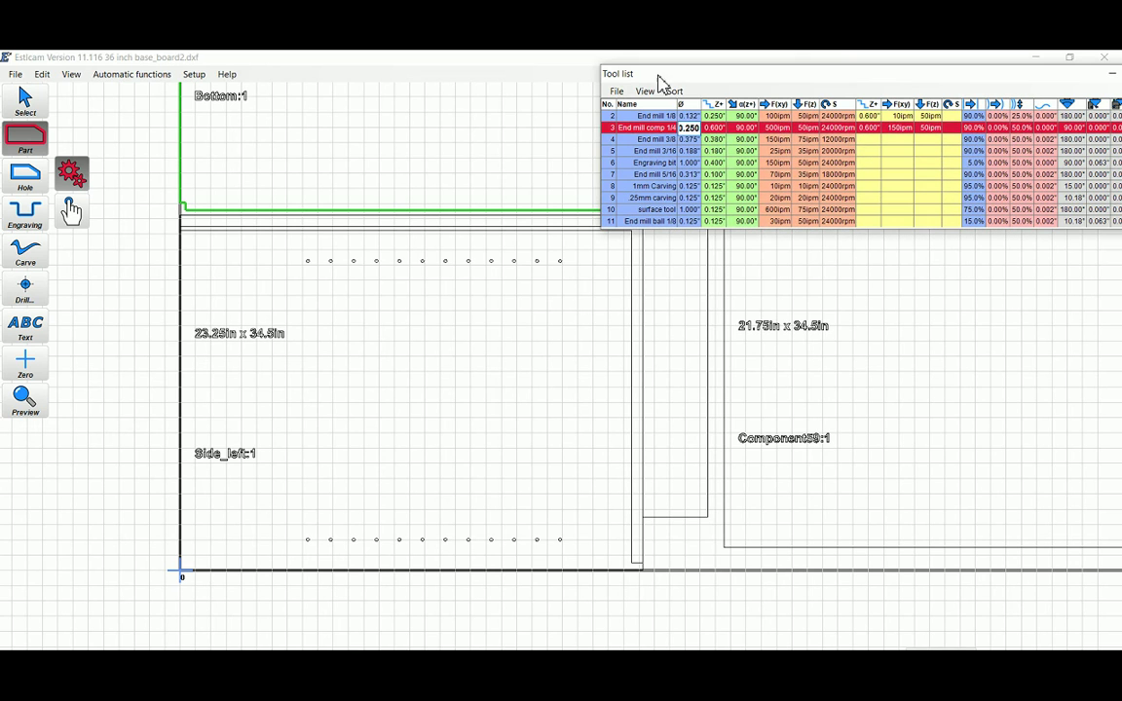
key(Tab)
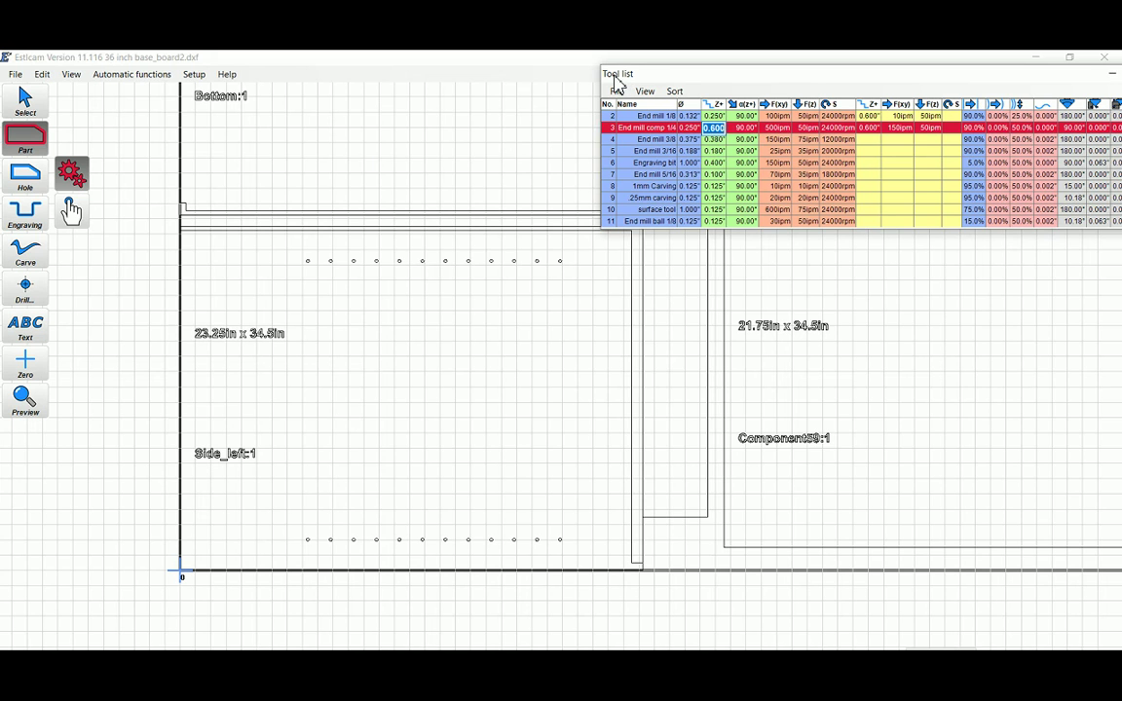
Read the explanation of the tool list's depth per pass setting and move the list clear of the drawing
drag(615, 80, 824, 81)
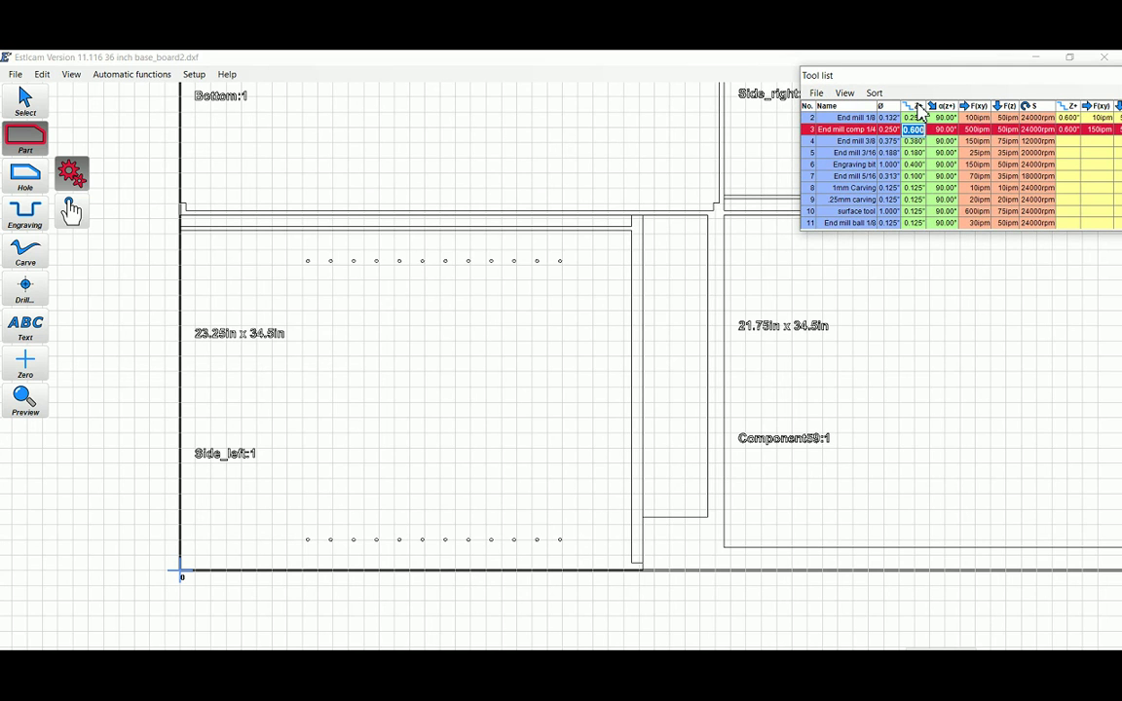
mouse_move(920, 112)
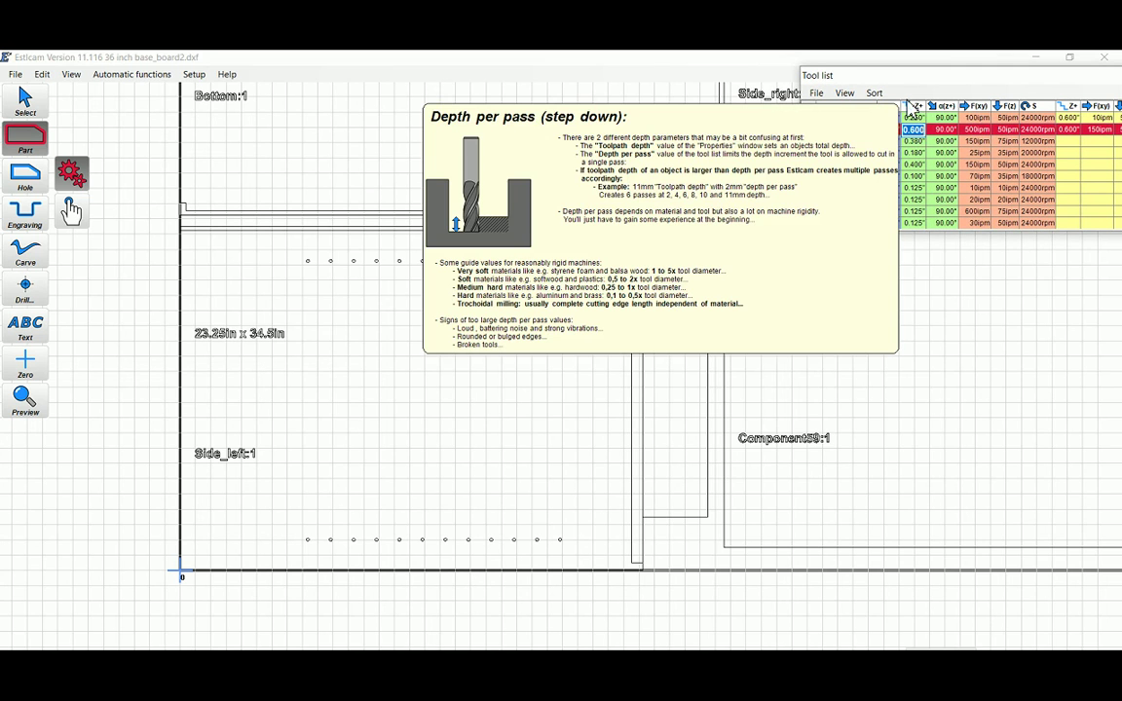
drag(847, 80, 1071, 98)
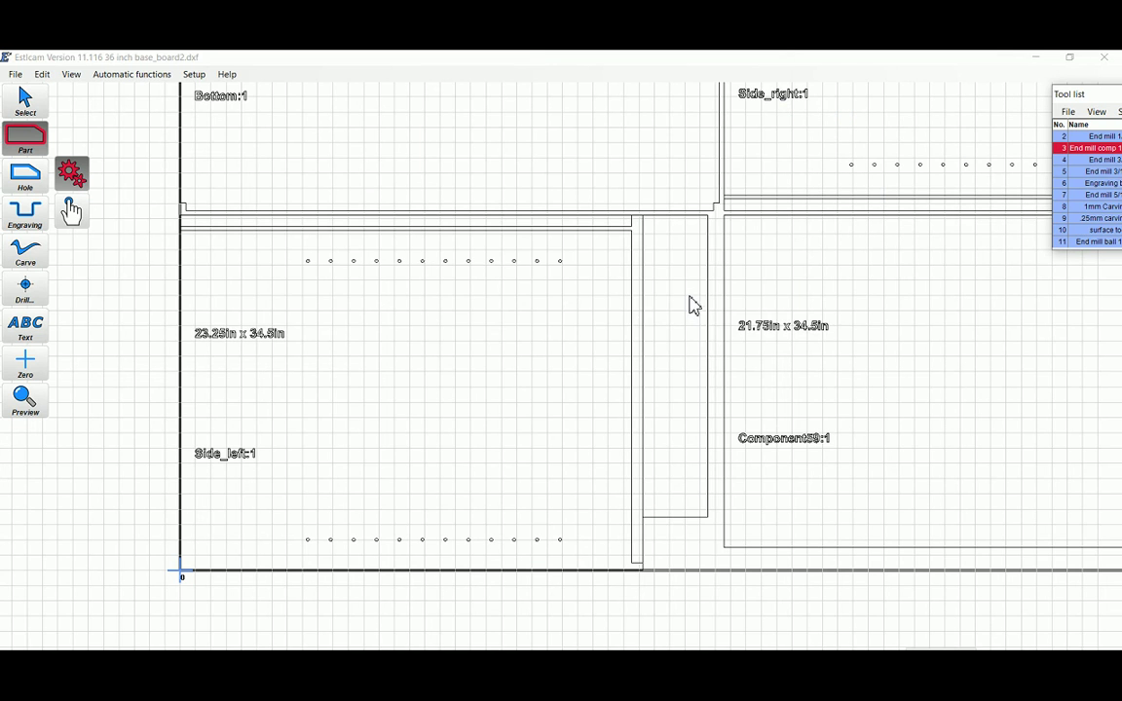
Create an outside Part toolpath around the full outline of the Side_left:1 panel, including its toe-kick notch
scroll(694, 302, up, 1)
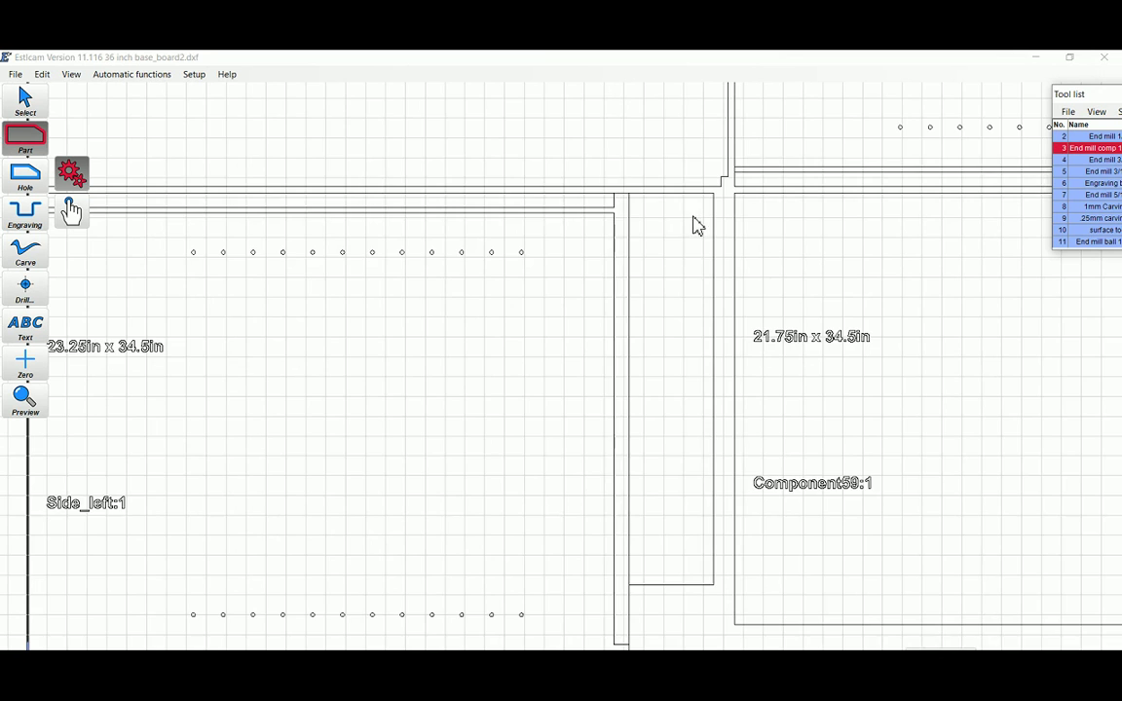
scroll(694, 225, down, 1)
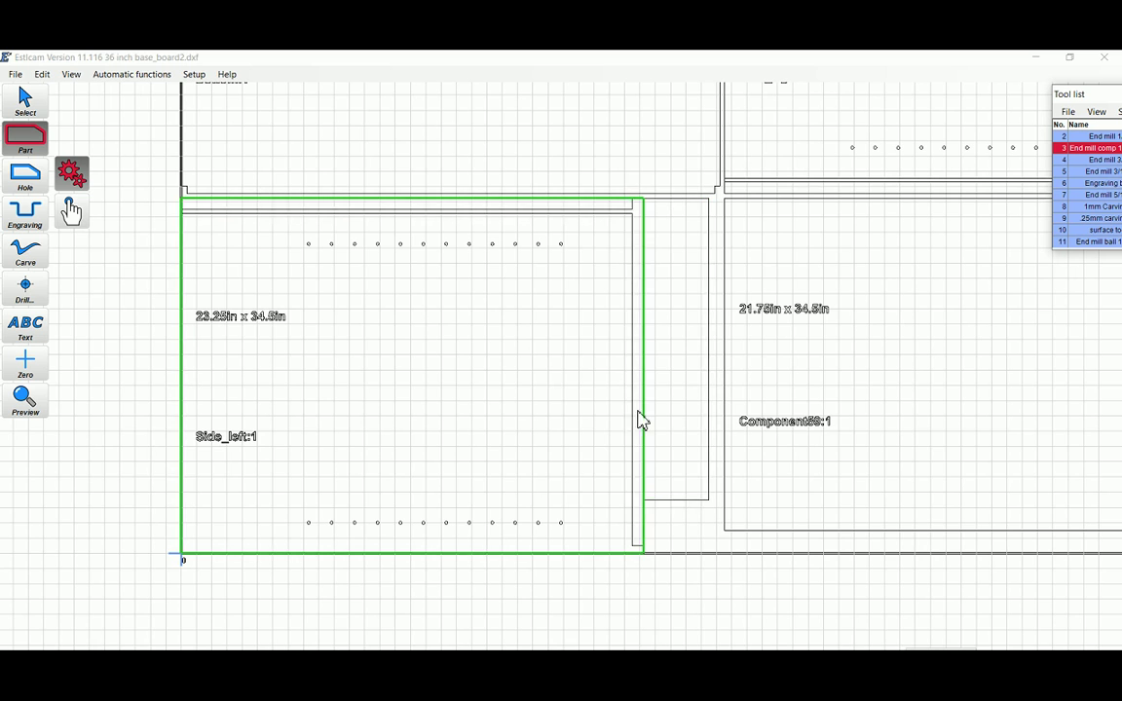
click(654, 540)
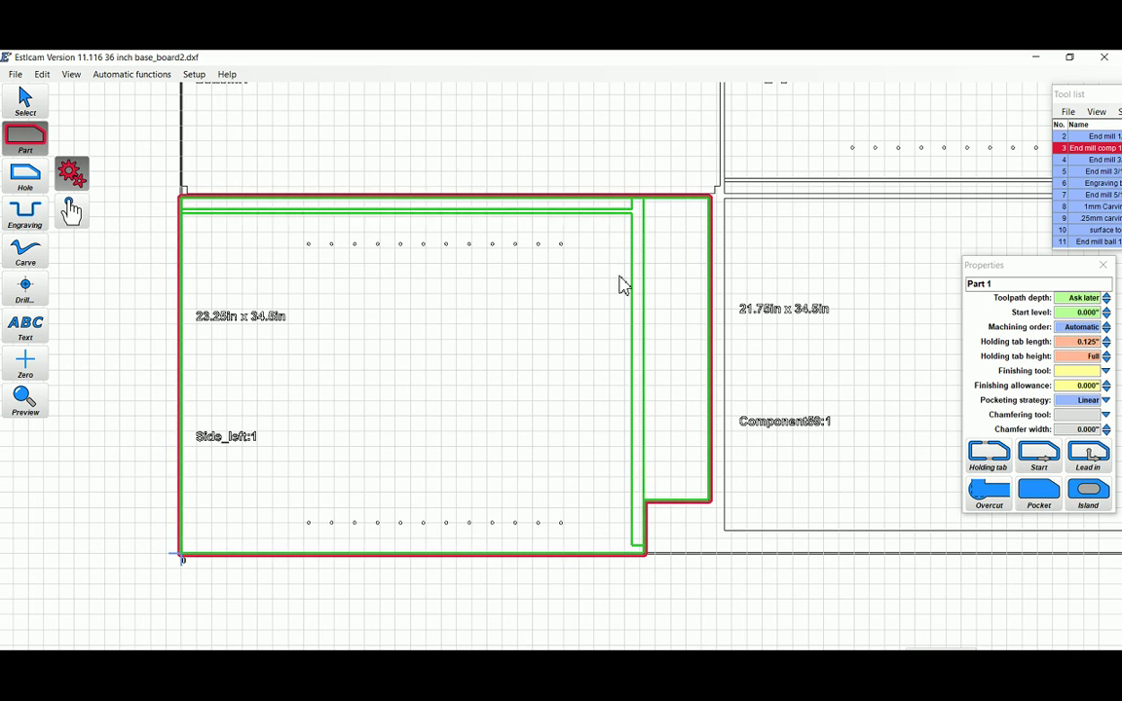
Add an overcut to the Side_left:1 toolpath at the inside corner of the toe-kick notch and inspect the result
scroll(653, 583, up, 3)
scroll(641, 328, up, 1)
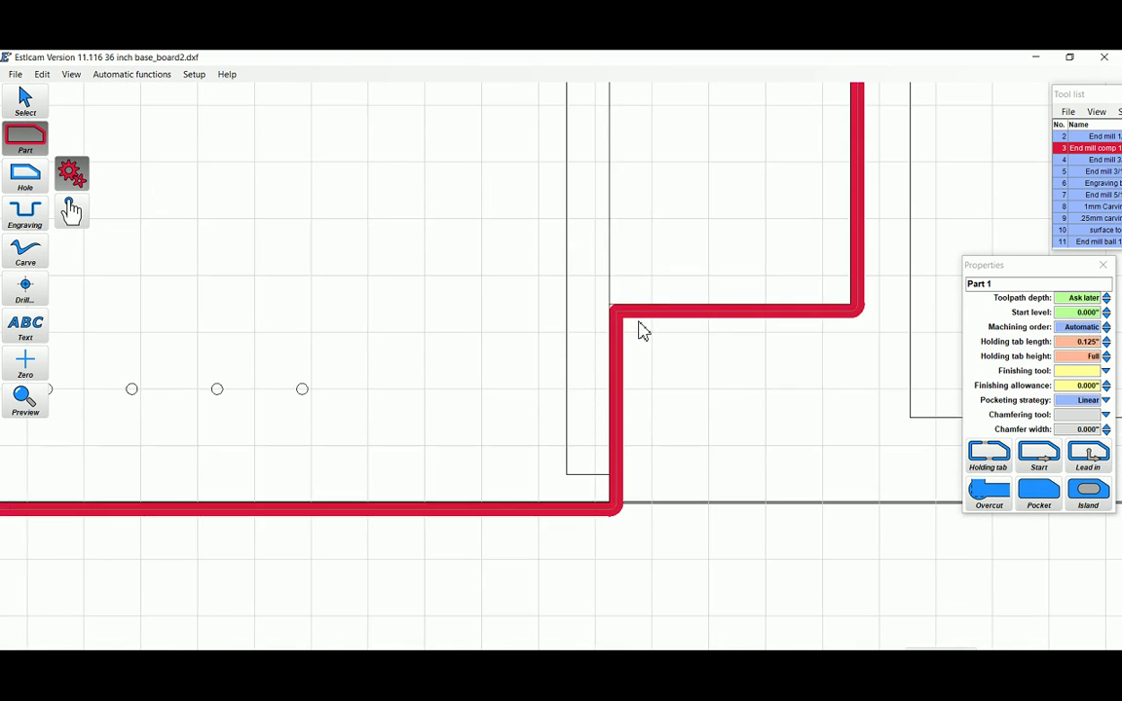
scroll(626, 347, up, 1)
scroll(691, 375, down, 1)
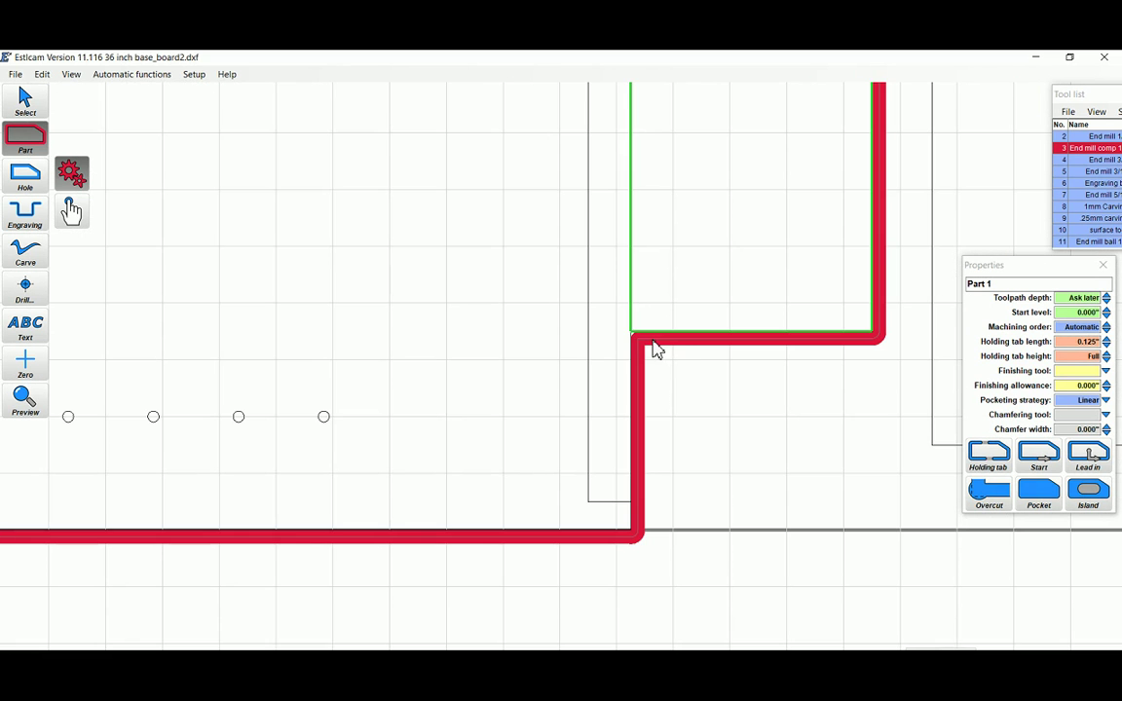
click(1023, 508)
click(986, 497)
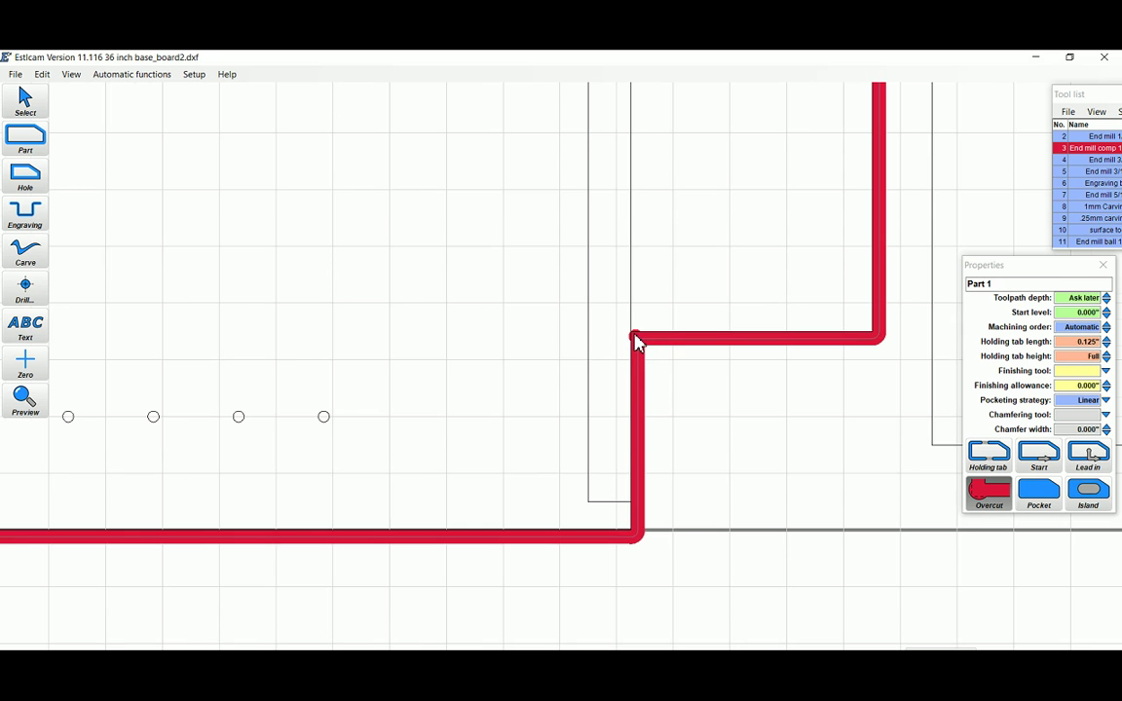
scroll(635, 341, down, 2)
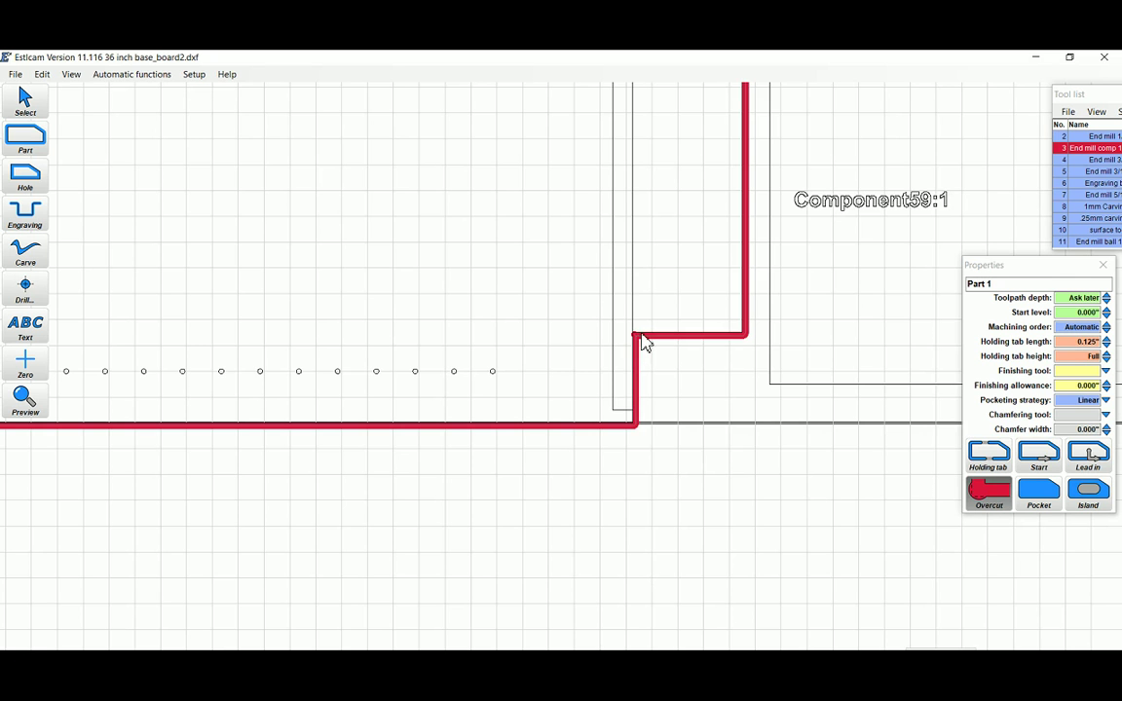
scroll(635, 342, up, 2)
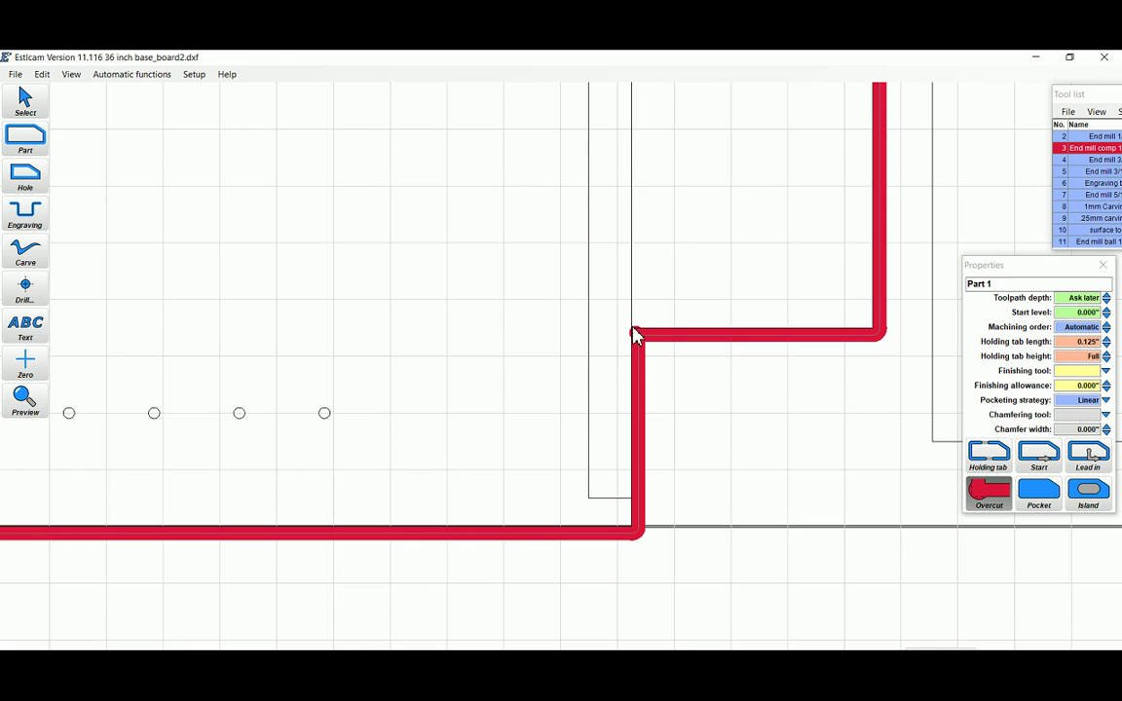
scroll(638, 336, down, 3)
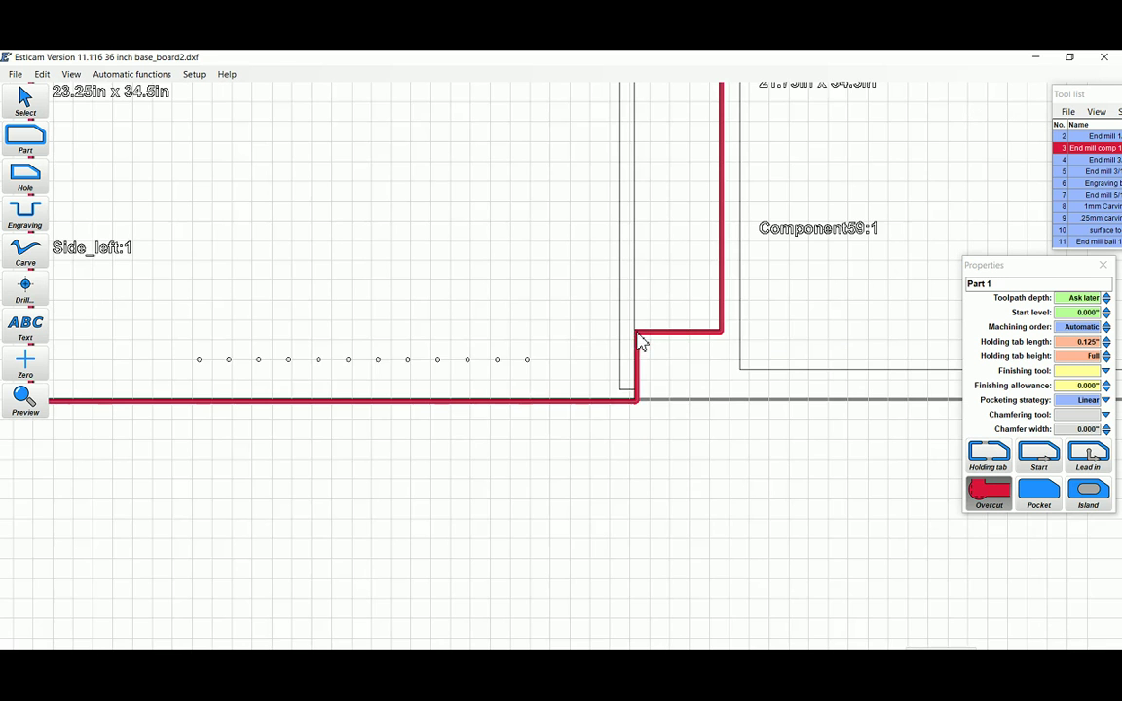
scroll(638, 341, down, 2)
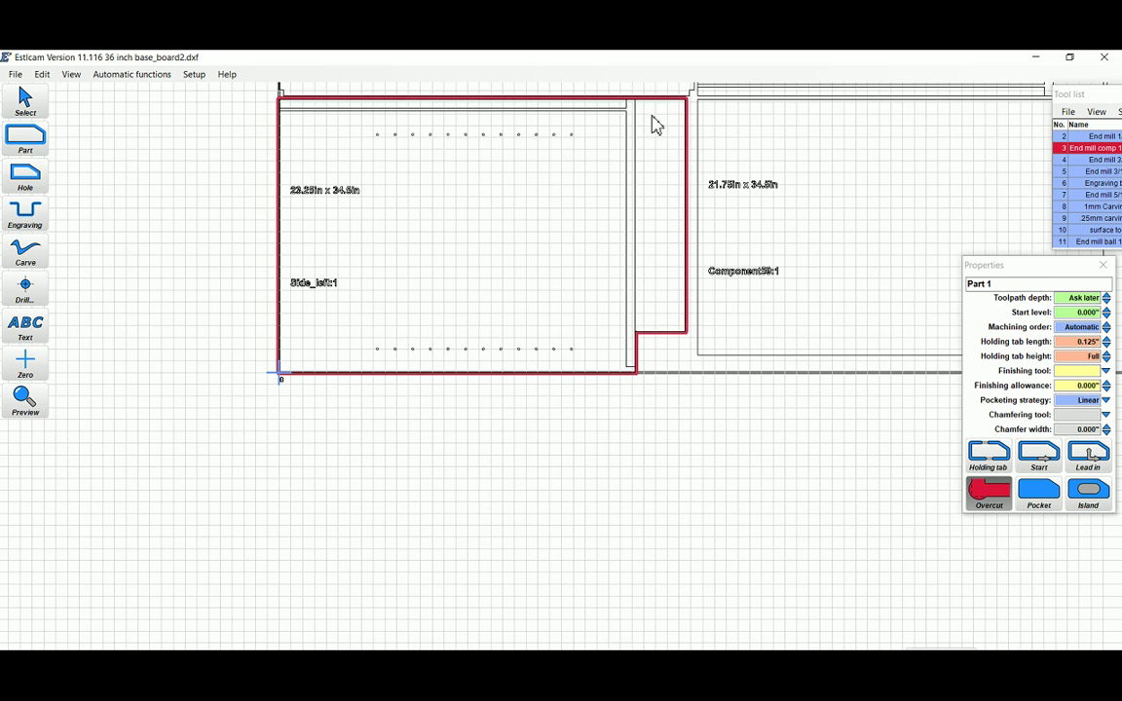
scroll(648, 115, up, 2)
right_drag(534, 193, 679, 290)
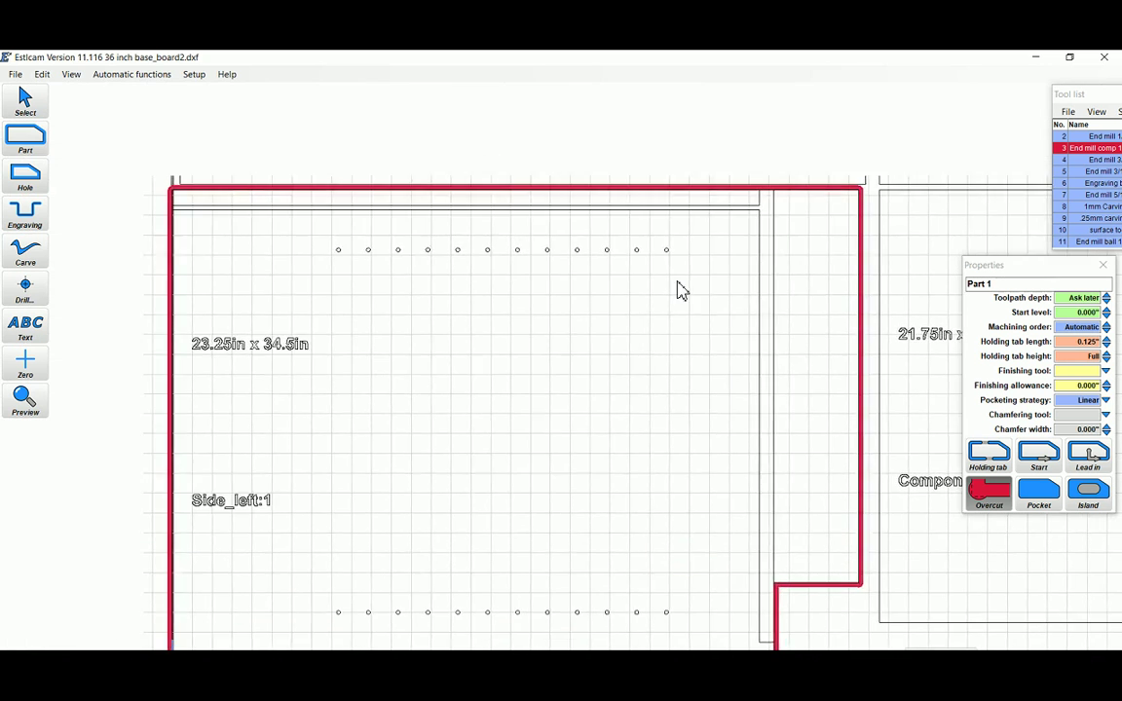
scroll(679, 283, down, 2)
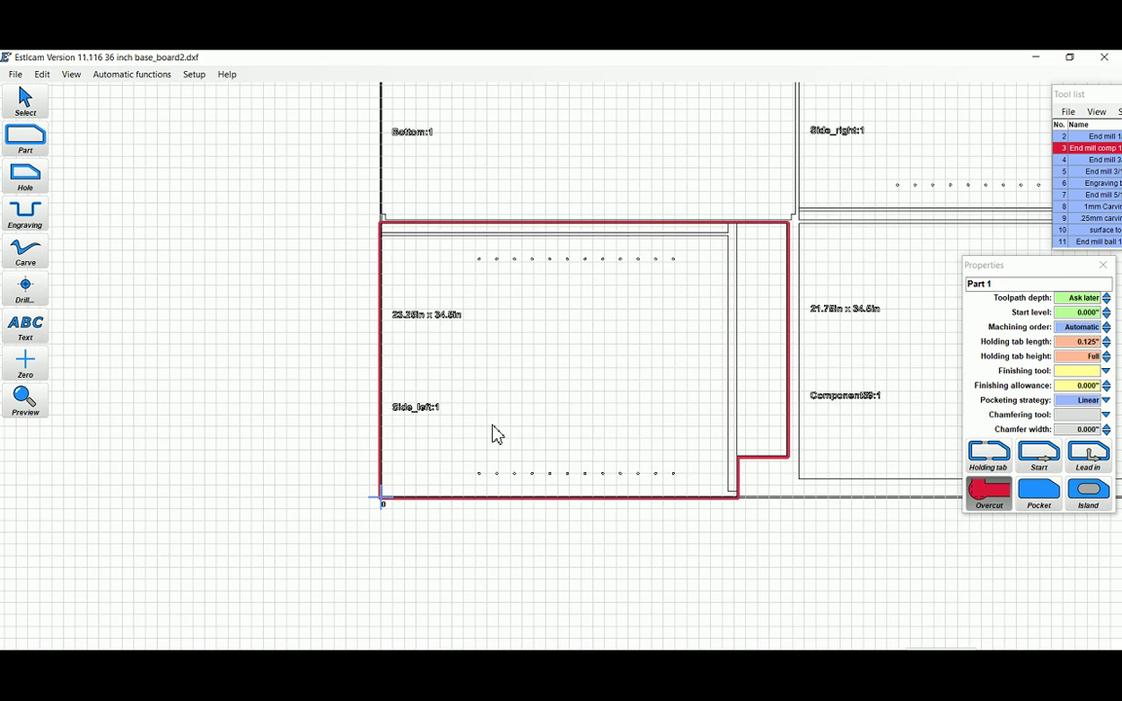
Select the End mill 1/8 tool and create Hole toolpaths on the first four small holes of Side_left:1's upper row
scroll(527, 328, up, 1)
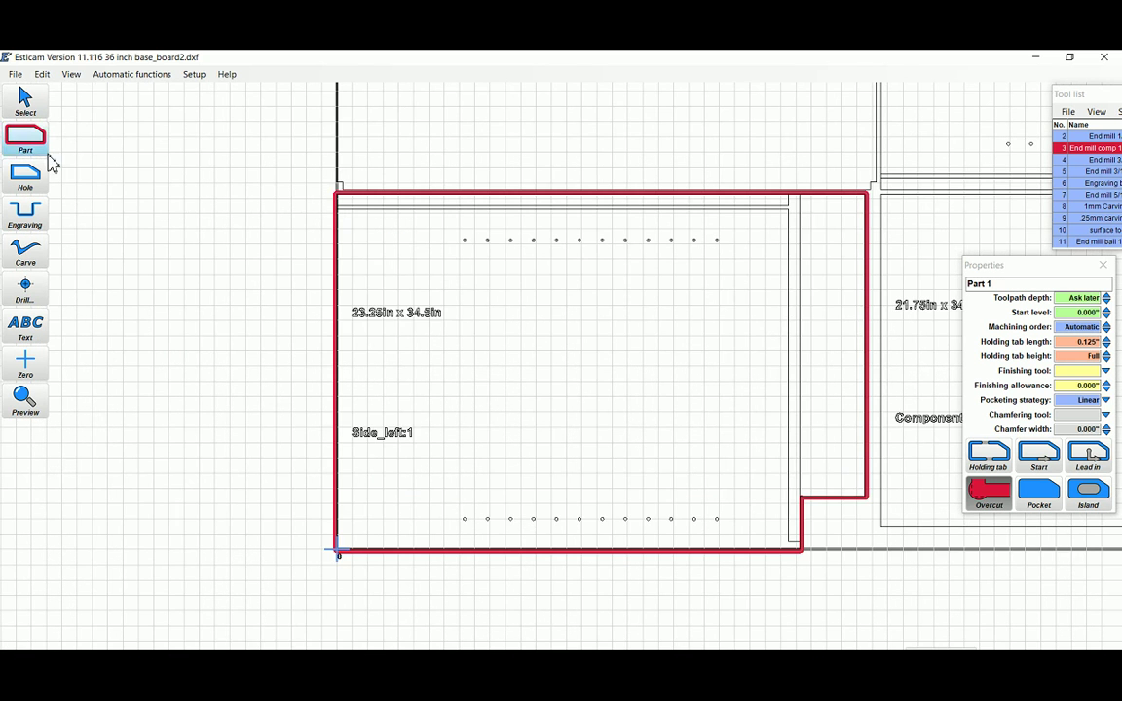
click(1061, 138)
click(1081, 138)
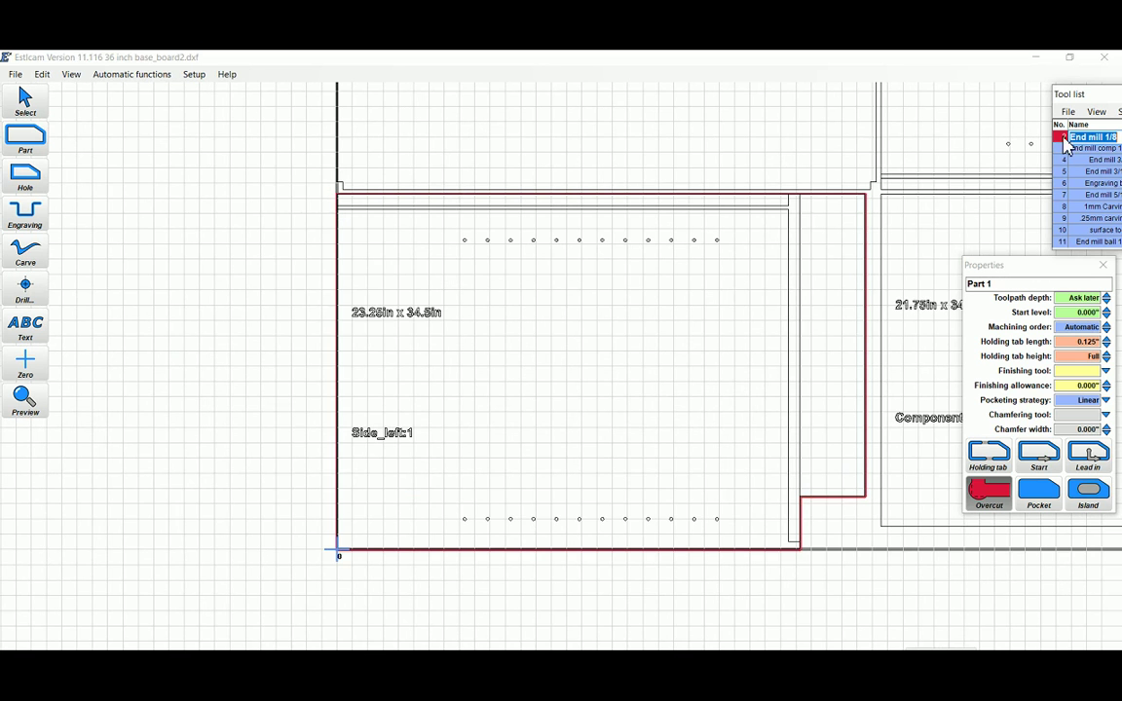
scroll(207, 162, up, 1)
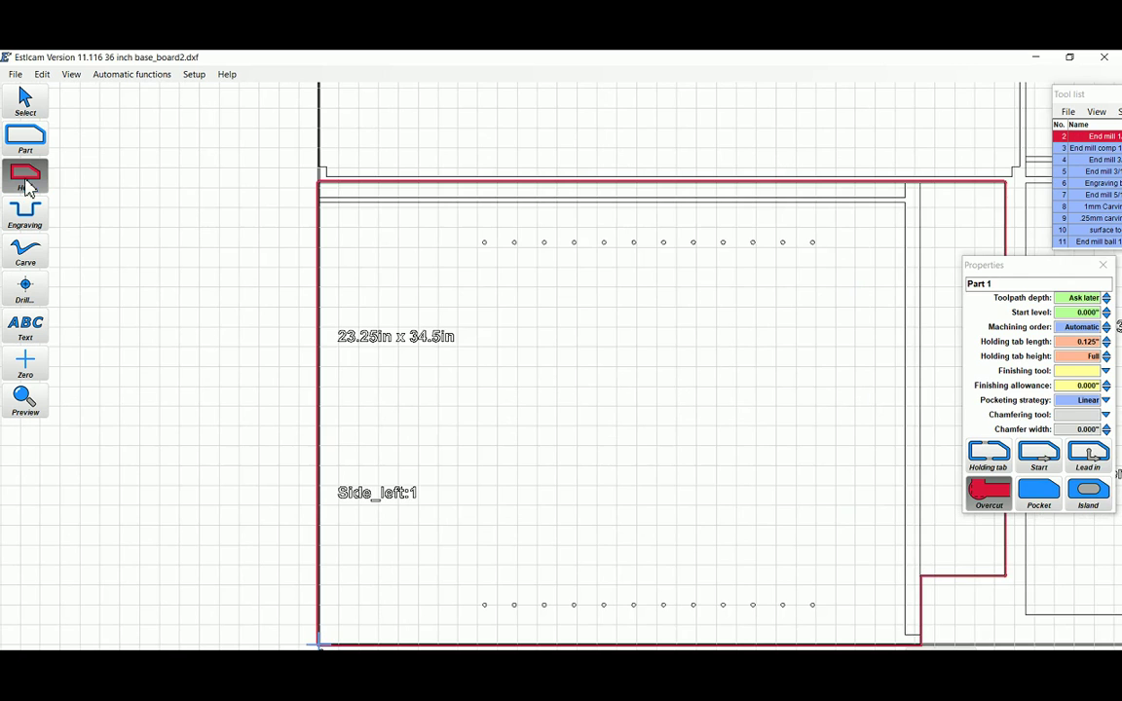
click(27, 187)
scroll(457, 222, up, 4)
click(560, 328)
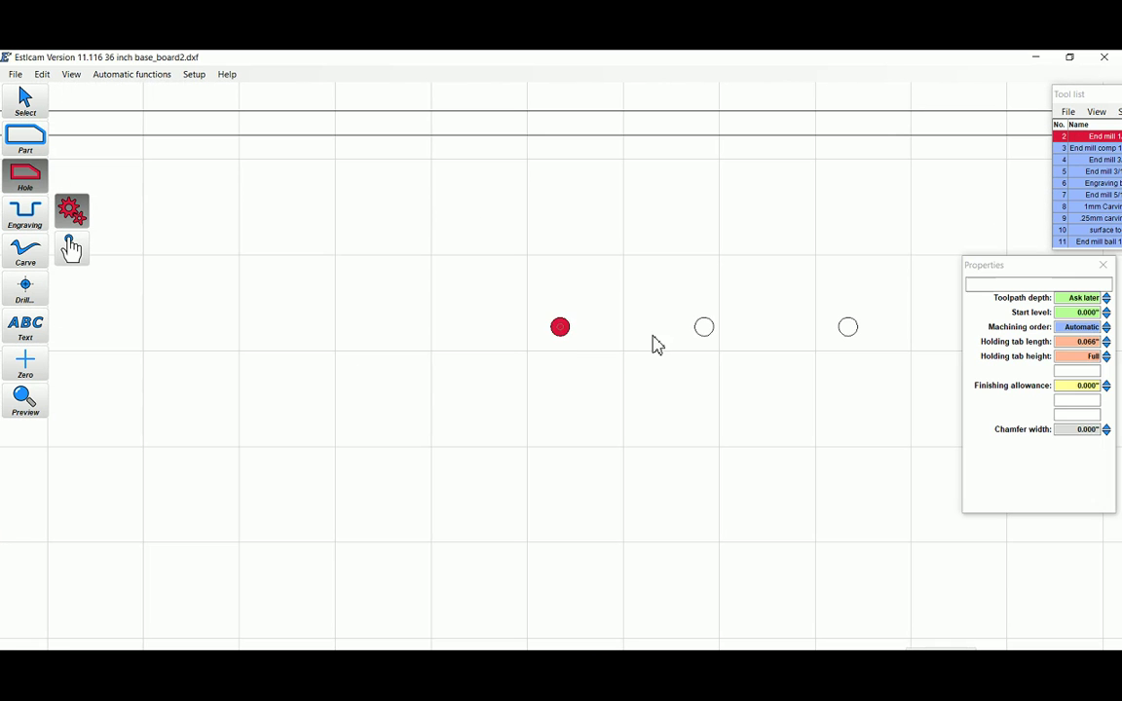
click(705, 326)
click(848, 326)
scroll(845, 341, down, 3)
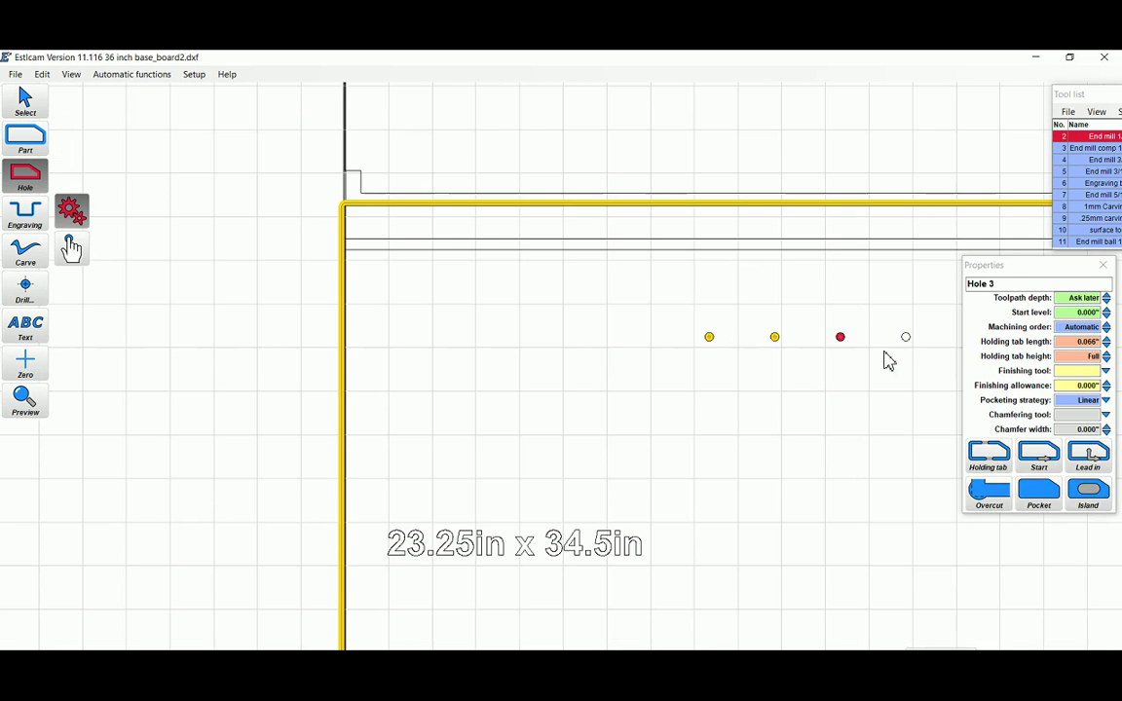
click(906, 339)
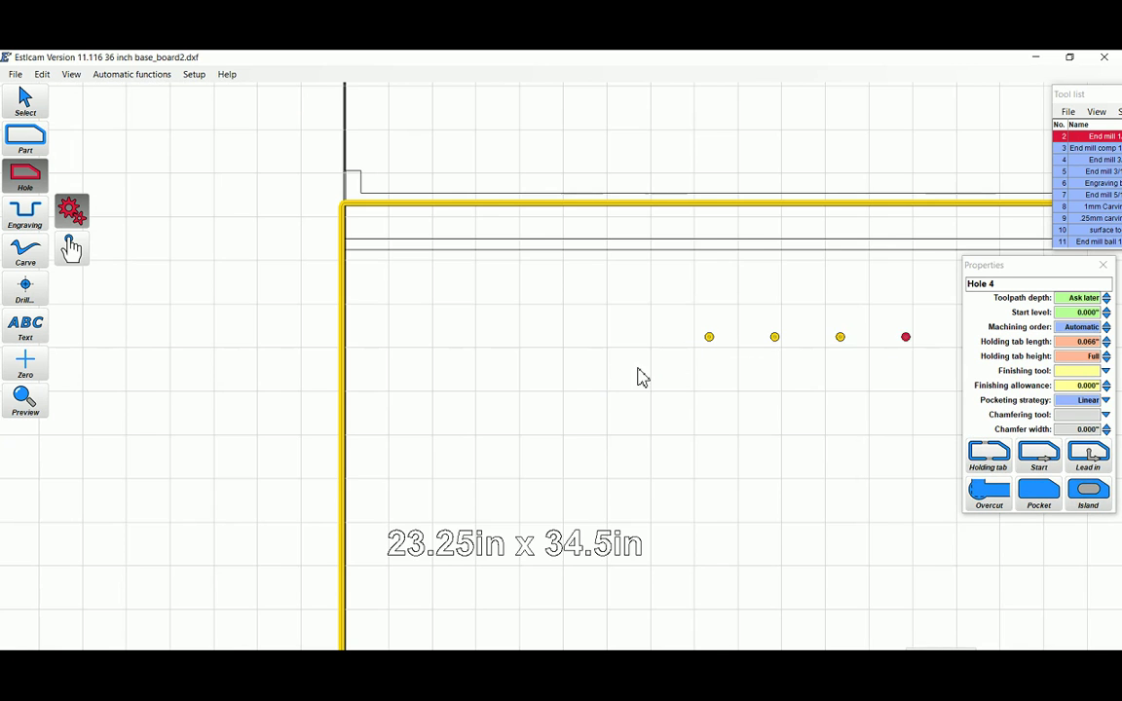
Create Hole toolpaths on the remaining eight small holes of Side_left:1's upper row
right_drag(637, 375, 350, 373)
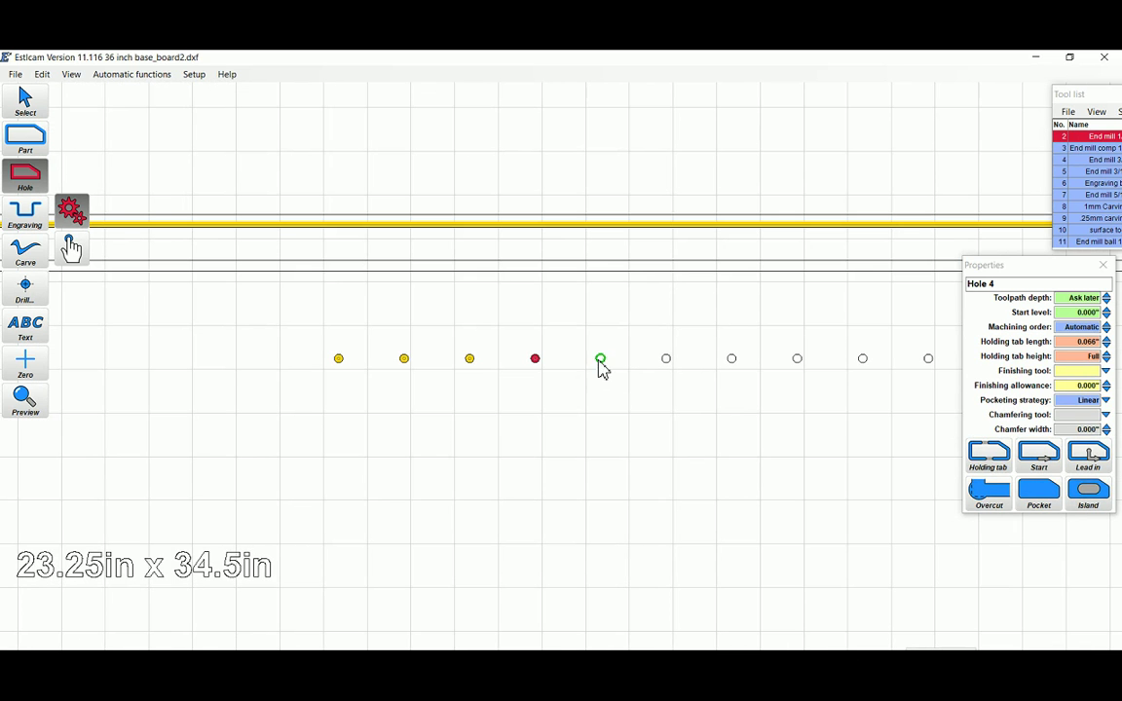
click(600, 360)
click(667, 359)
click(731, 360)
click(928, 360)
scroll(898, 370, up, 3)
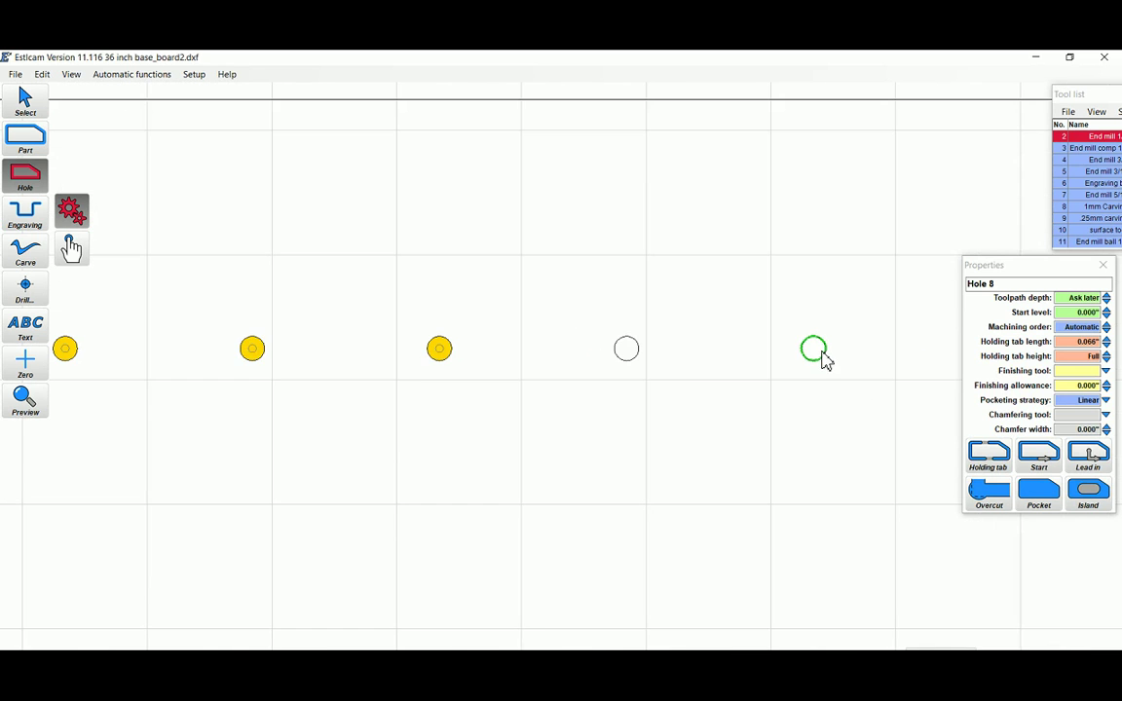
click(818, 353)
click(628, 351)
scroll(654, 360, down, 3)
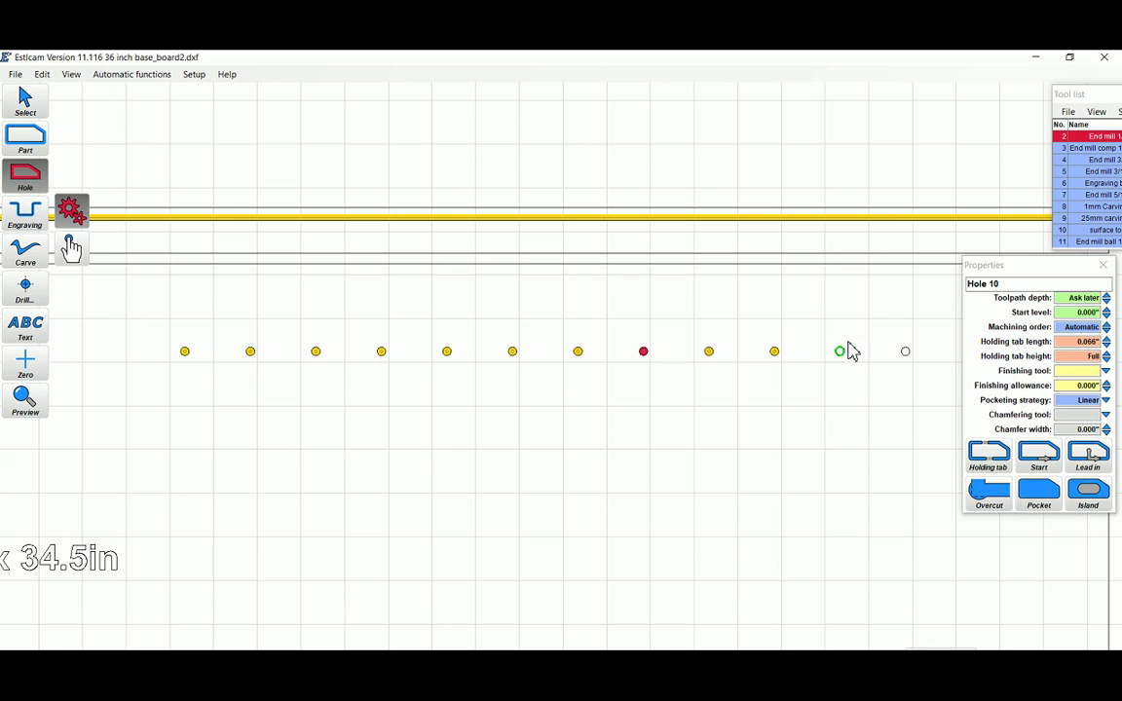
click(841, 353)
click(908, 363)
Create Hole toolpaths on the six lower-row holes of Side_left:1 nearest the toe-kick notch
middle_drag(907, 366, 491, 384)
scroll(490, 384, down, 3)
middle_drag(501, 446, 626, 108)
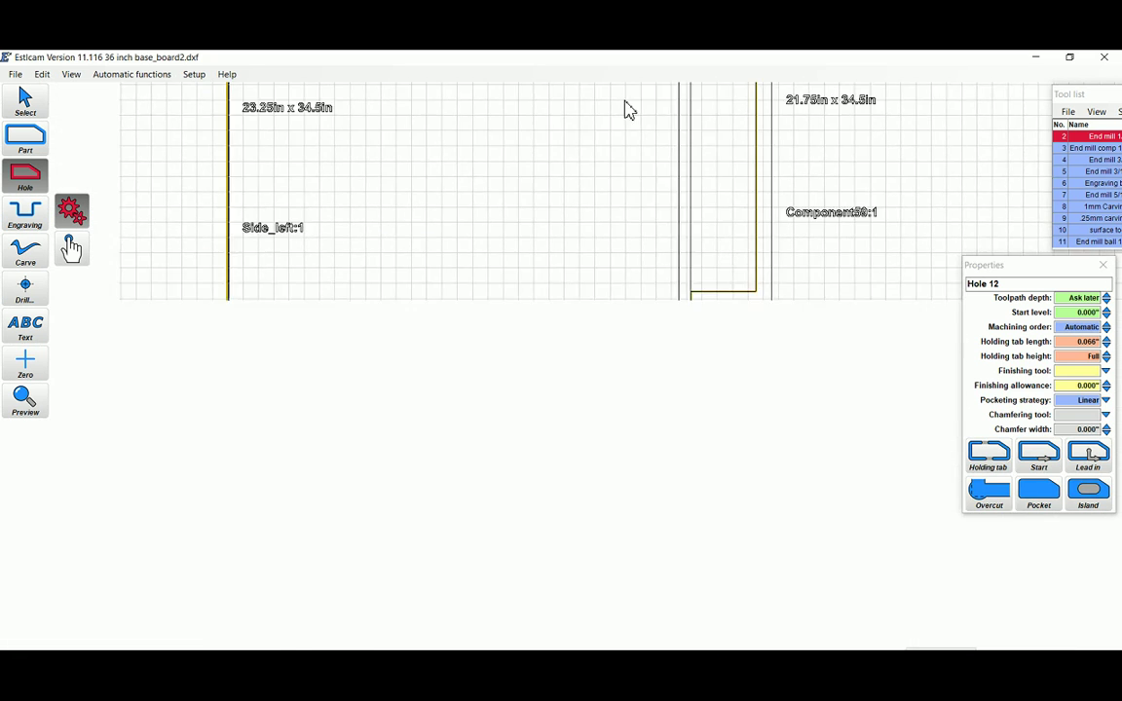
scroll(606, 341, up, 4)
click(633, 237)
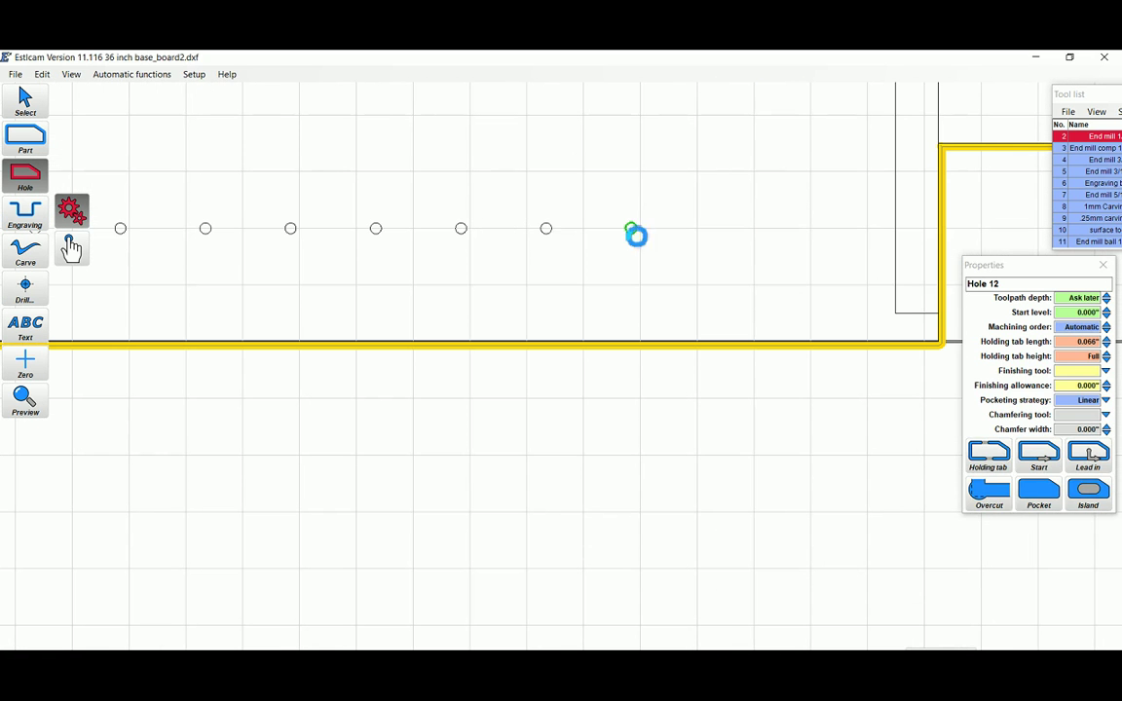
click(547, 234)
click(455, 237)
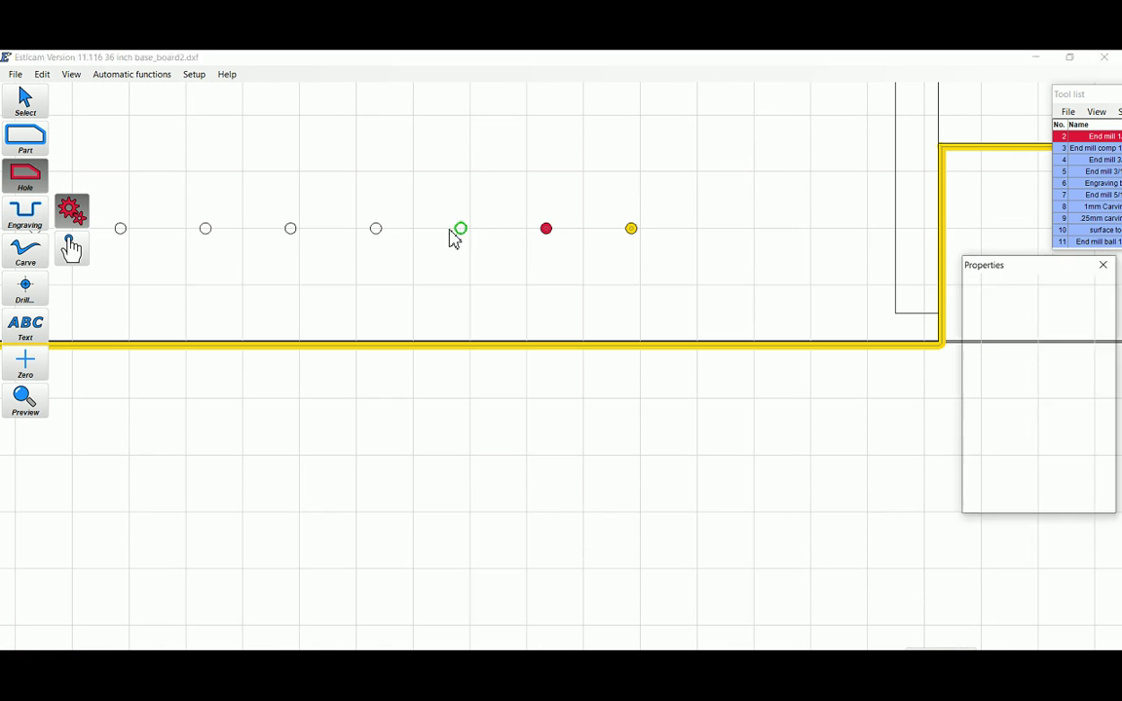
click(375, 230)
click(206, 234)
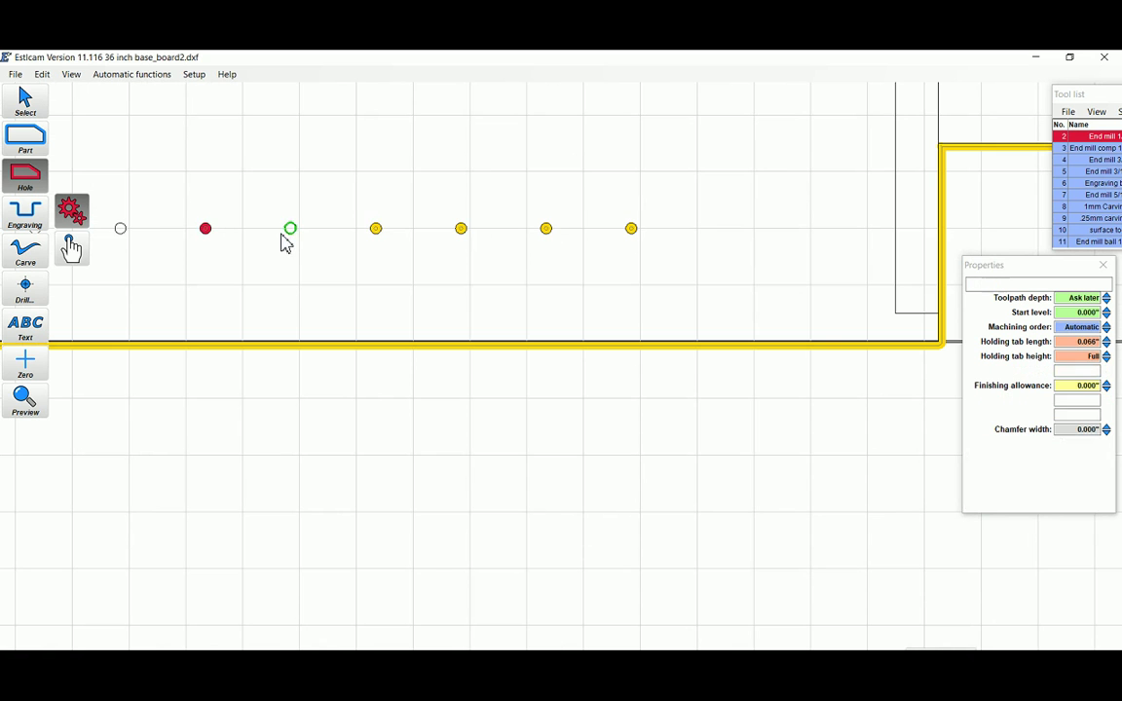
Create Hole toolpaths on the other six holes of Side_left:1's lower row, working toward the zero point
right_drag(290, 242, 508, 272)
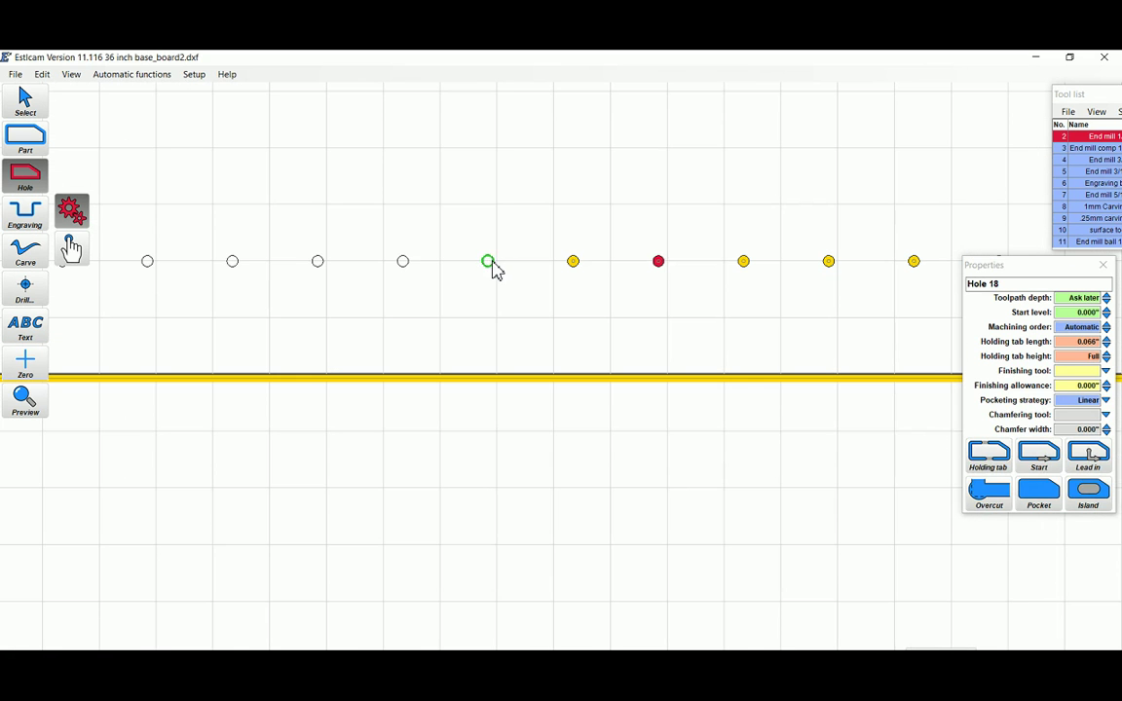
click(488, 265)
click(402, 265)
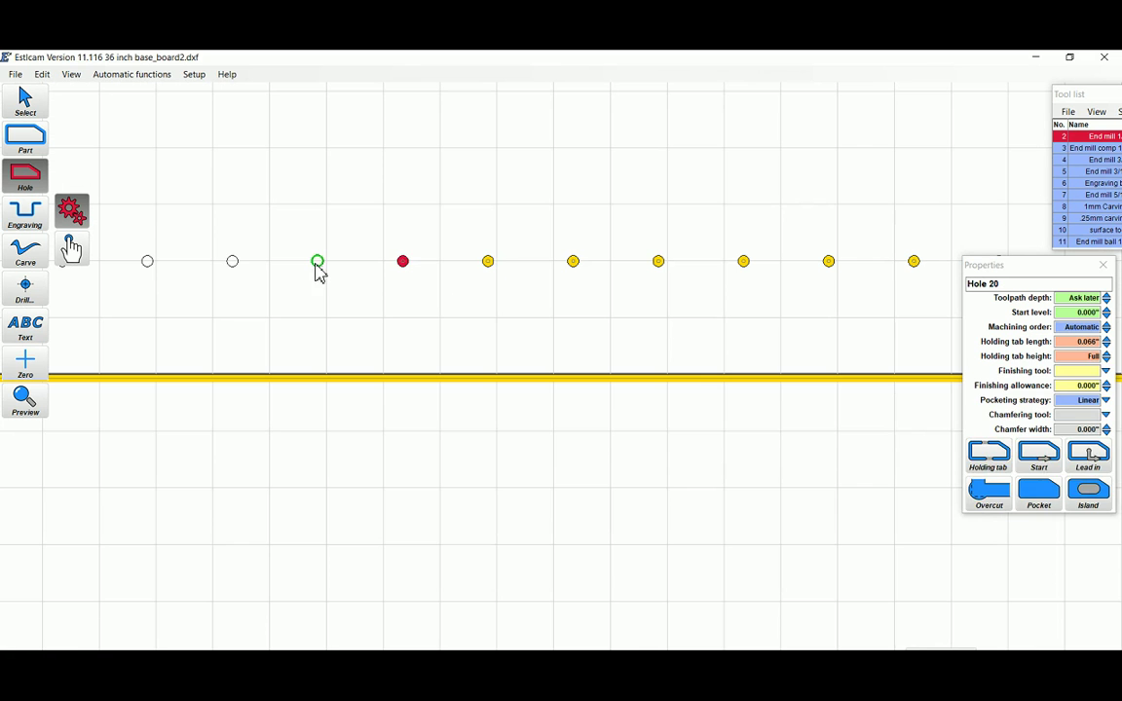
click(318, 265)
click(232, 263)
click(144, 269)
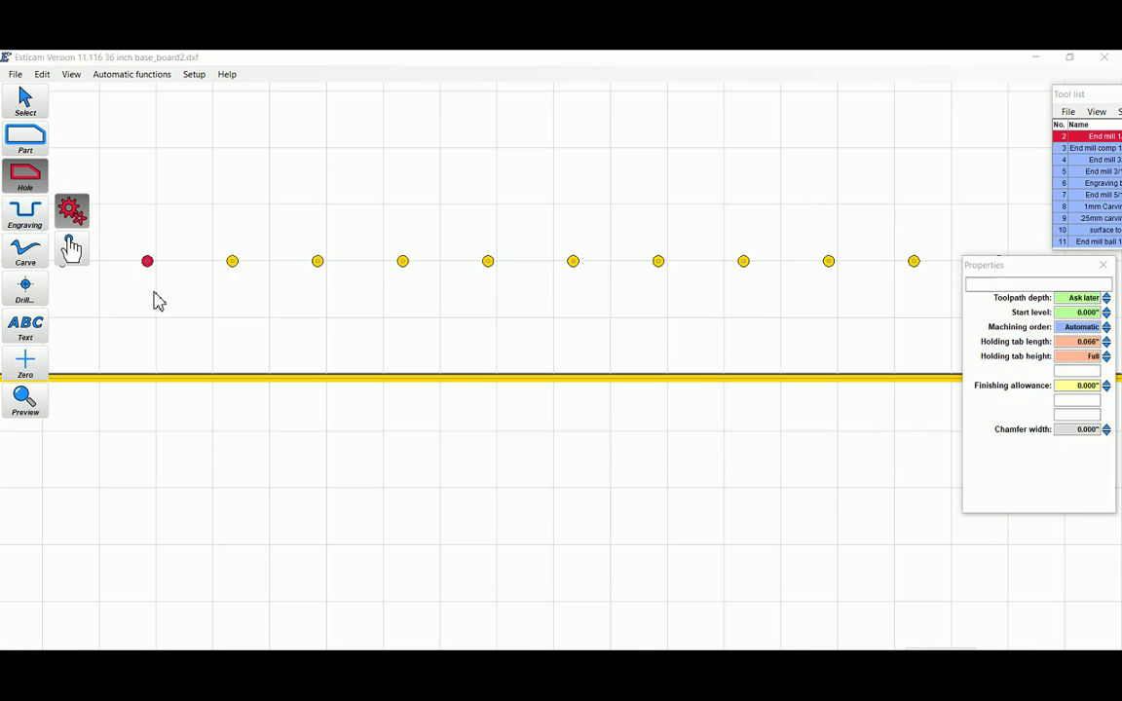
right_drag(153, 297, 613, 343)
click(529, 302)
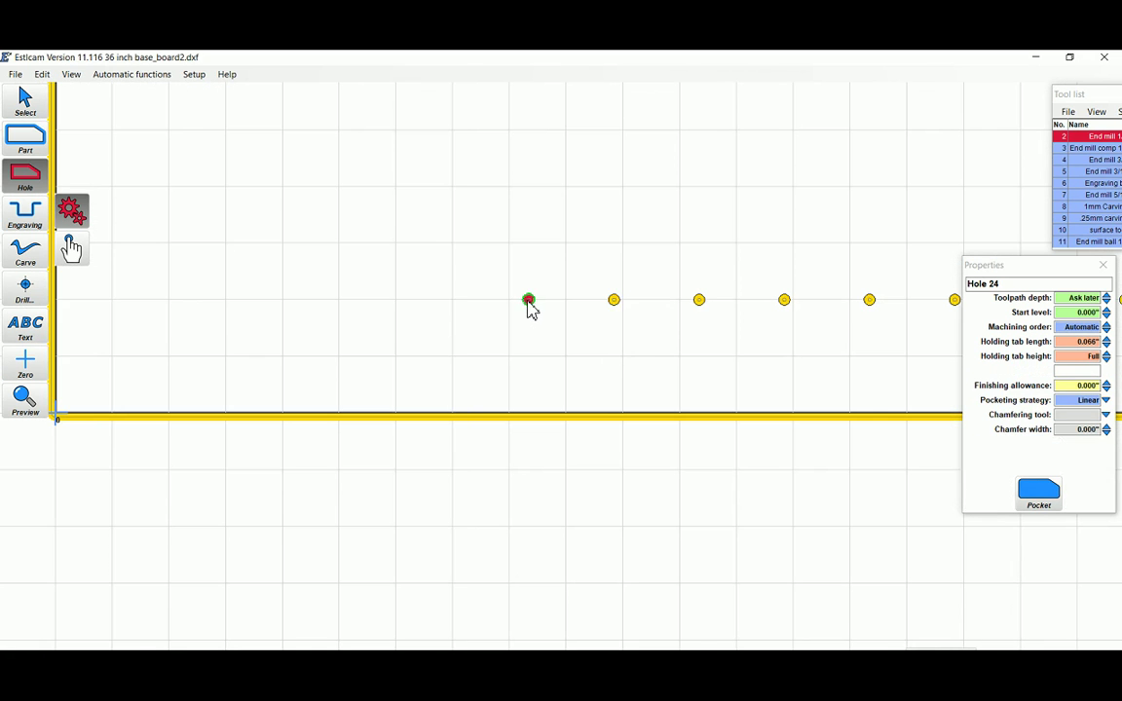
Check that both rows of small holes on Side_left:1 have toolpaths on every hole
scroll(525, 304, down, 4)
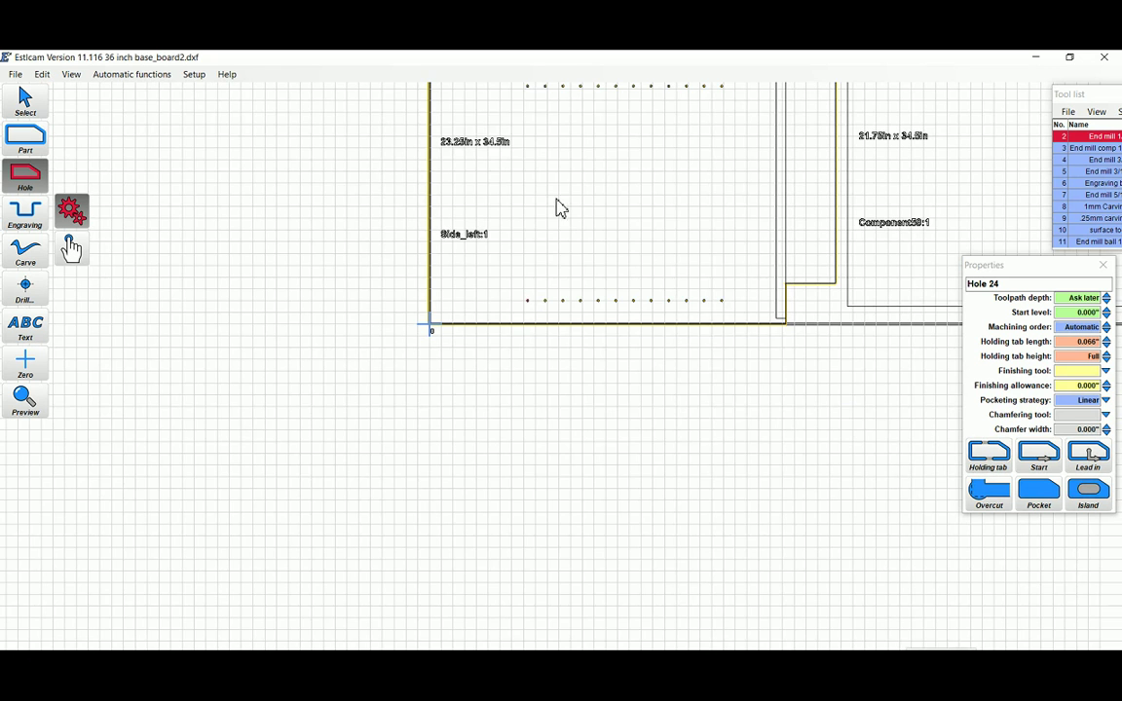
mouse_move(561, 208)
right_down()
mouse_move(516, 253)
mouse_move(435, 298)
right_up()
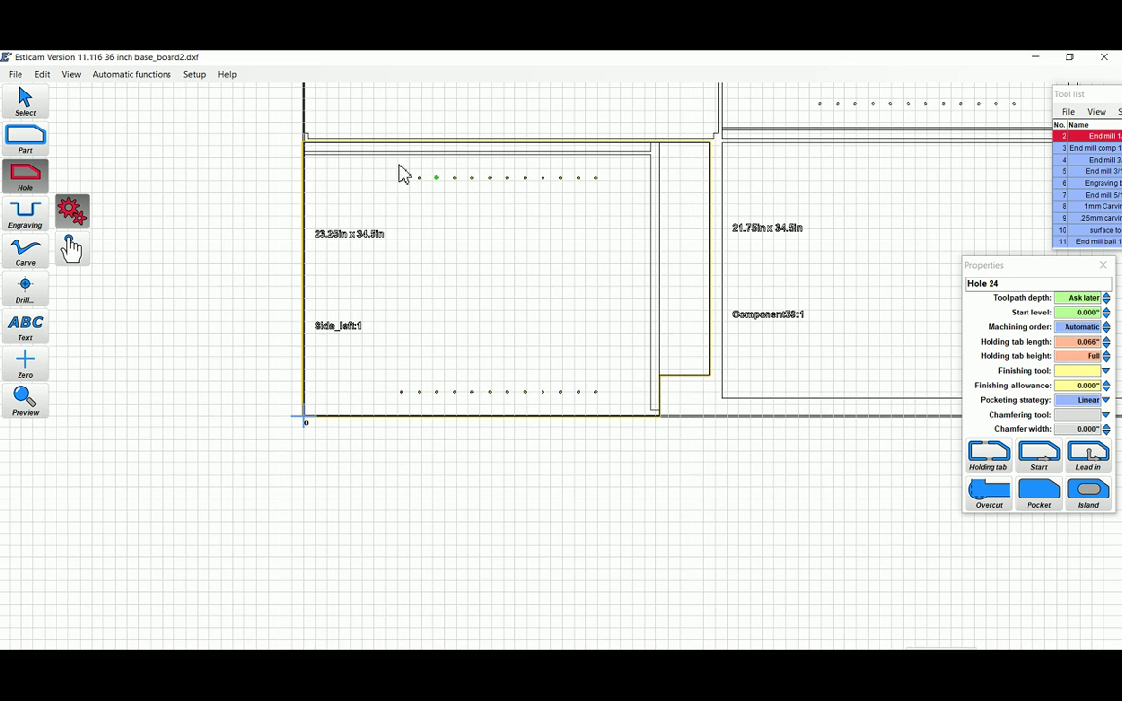
scroll(395, 186, up, 3)
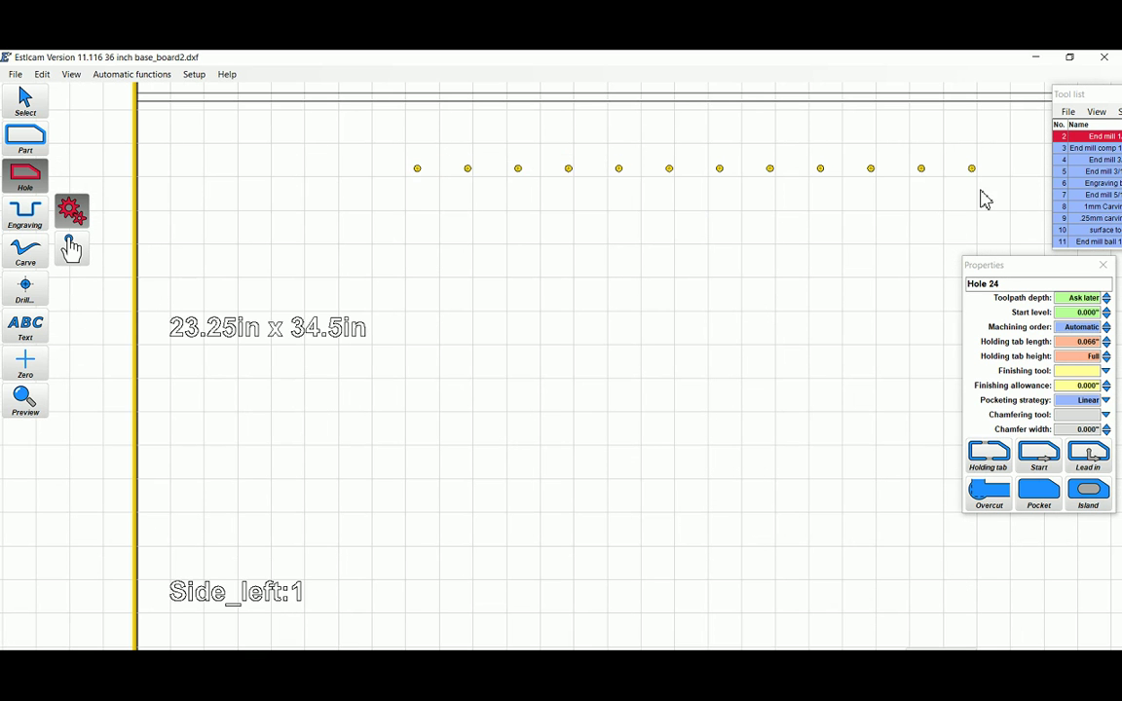
scroll(611, 189, down, 1)
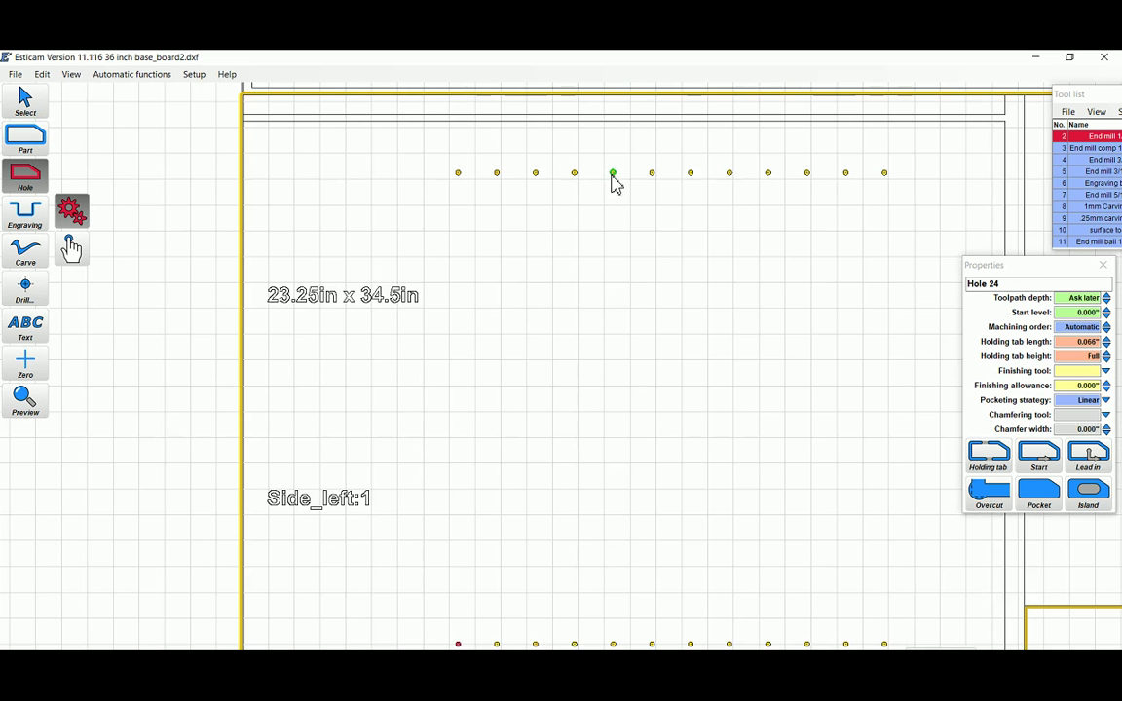
scroll(877, 193, down, 2)
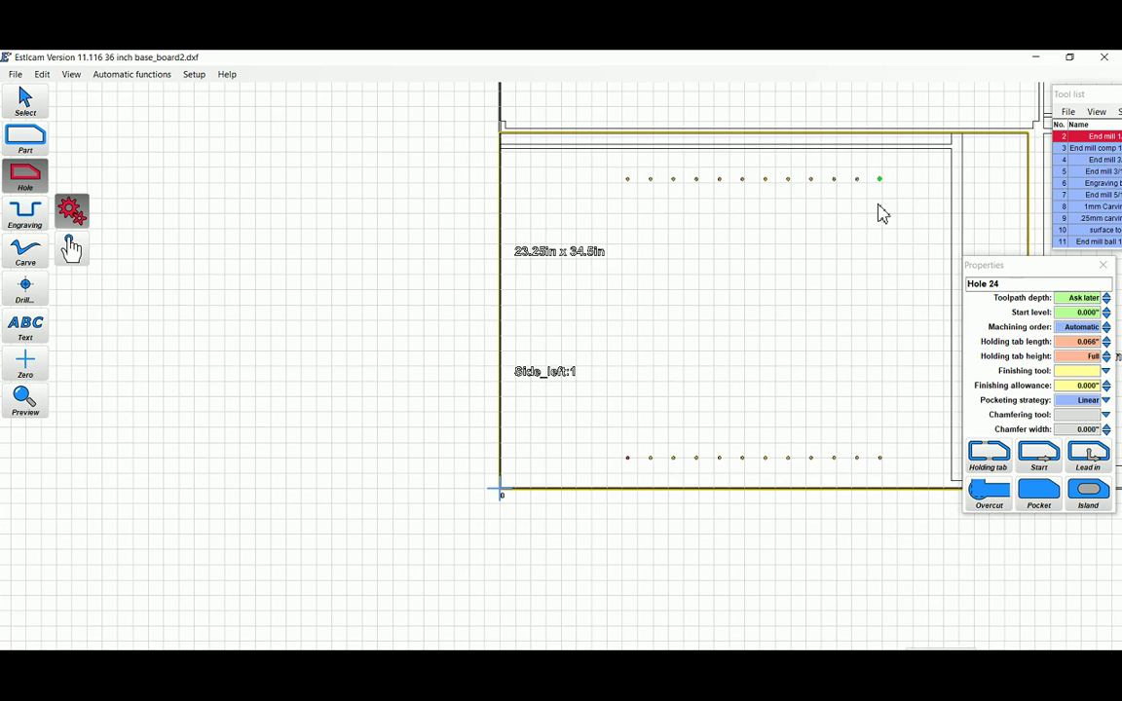
mouse_move(880, 213)
right_down()
mouse_move(811, 247)
mouse_move(626, 303)
right_up()
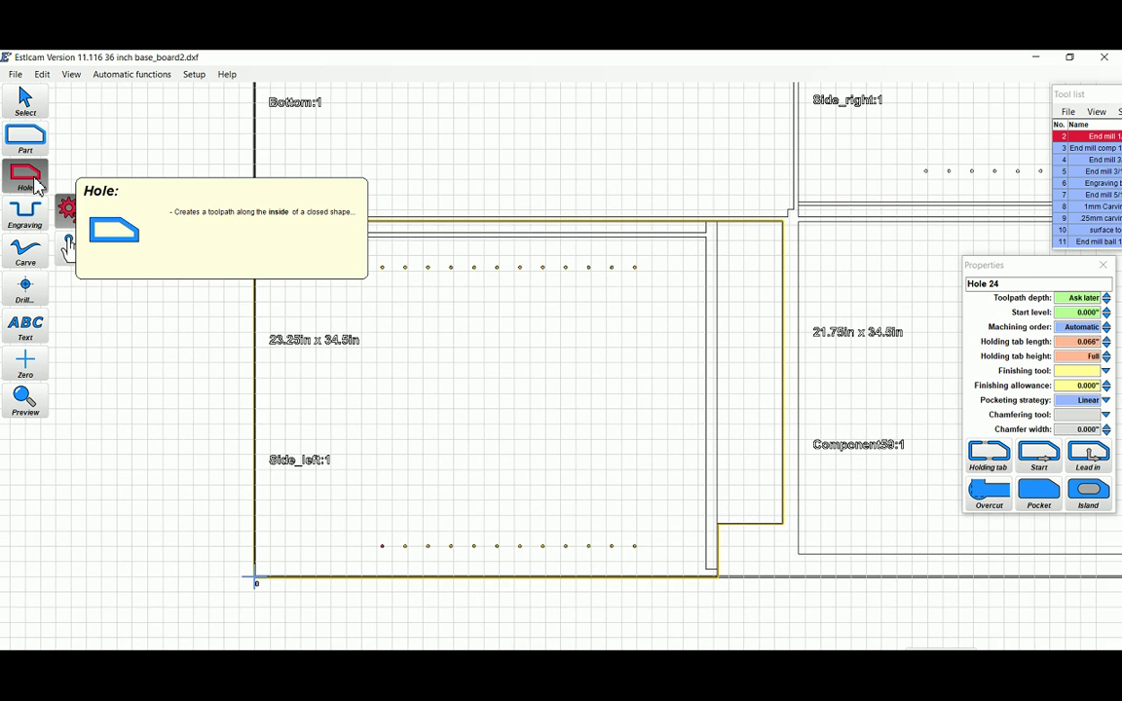
Create a Hole toolpath along the outline of Side_left:1's connected grooves and open its toolpath depth for editing
click(26, 177)
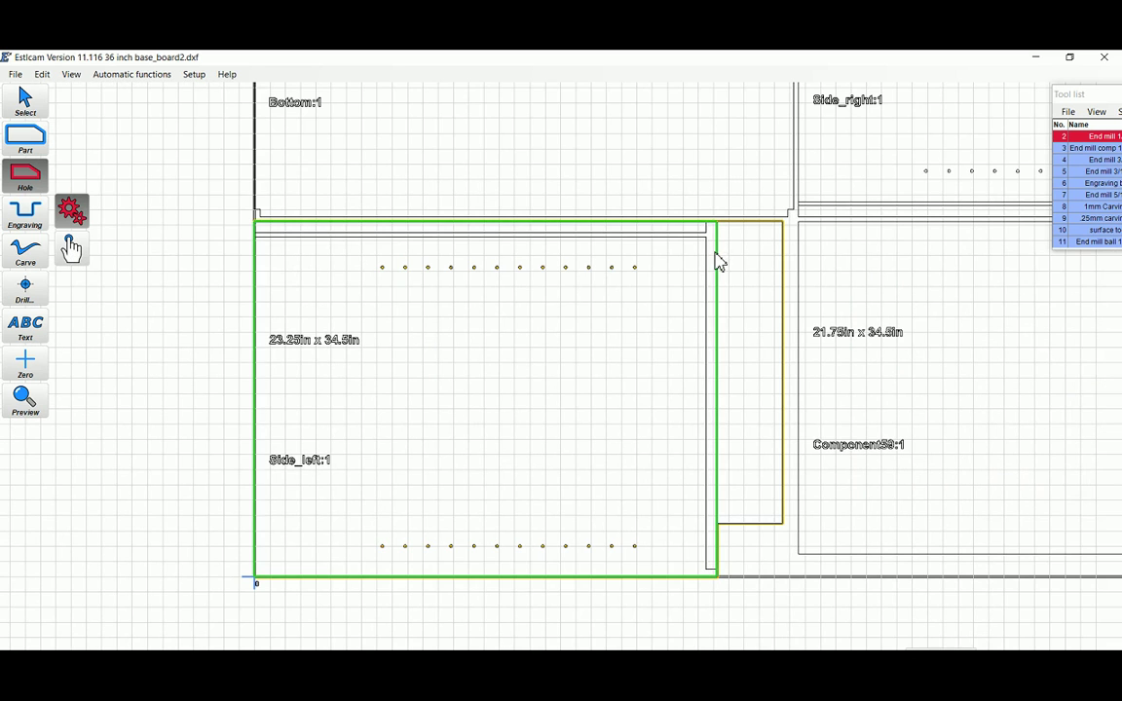
scroll(709, 268, up, 2)
scroll(709, 267, up, 2)
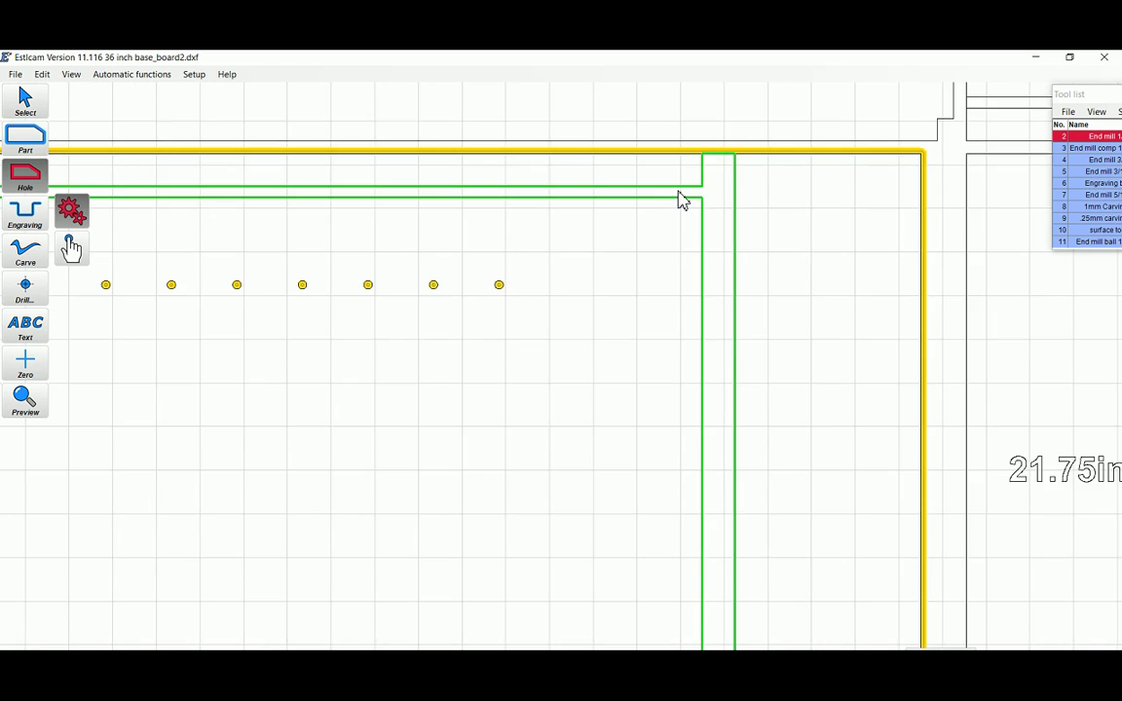
scroll(680, 200, up, 2)
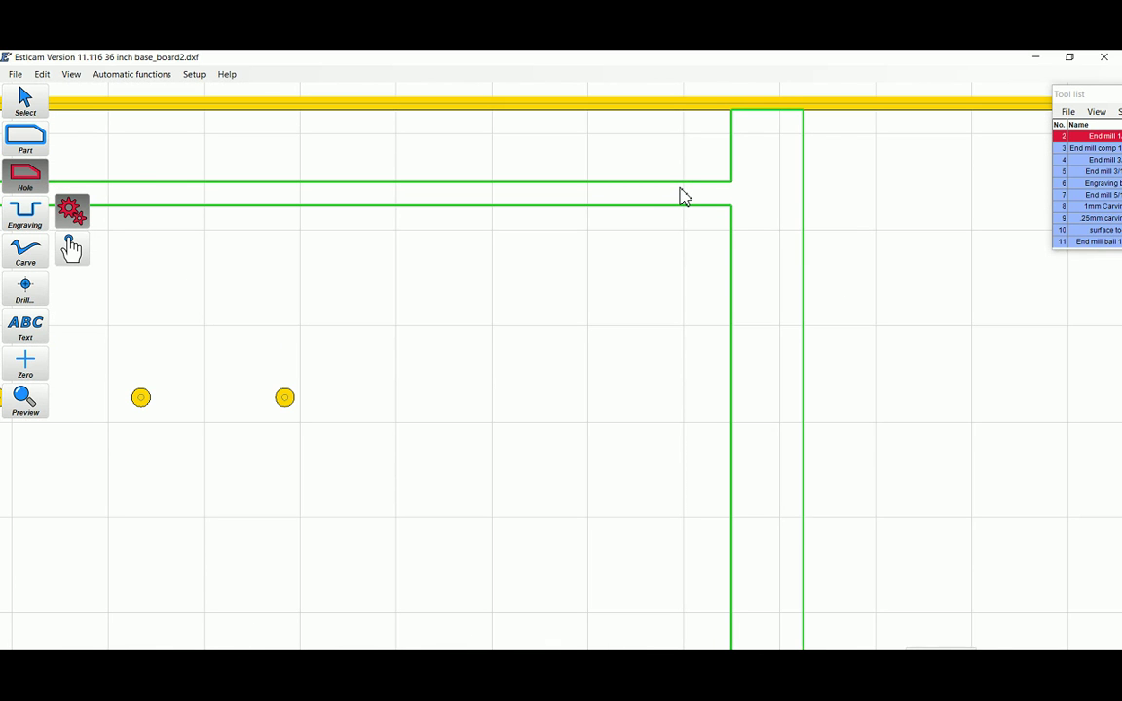
click(680, 199)
scroll(680, 198, down, 3)
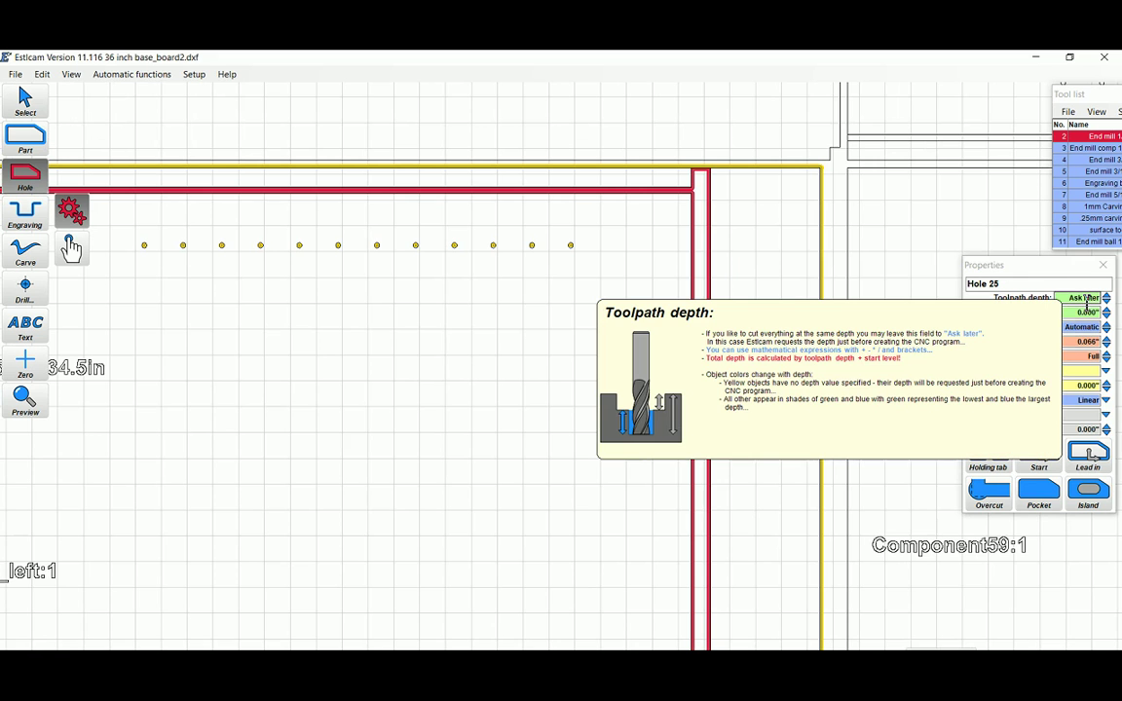
click(1087, 302)
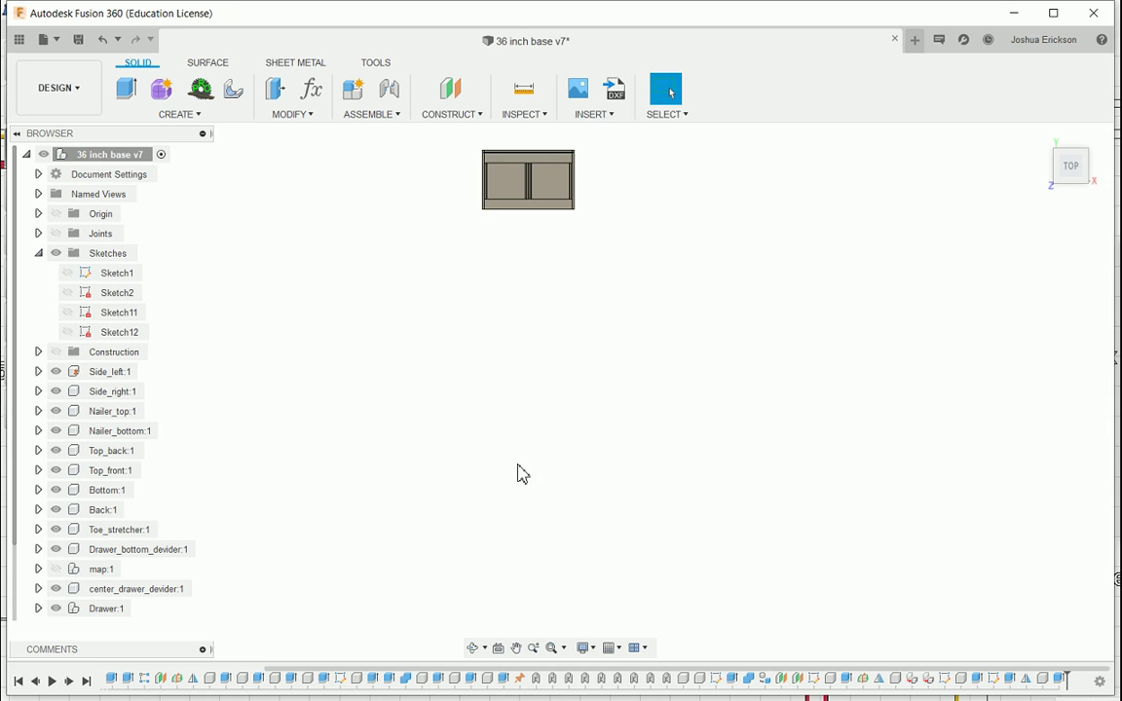
Switch to Fusion 360 and hide the Side_right:1, Nailer_top:1, Nailer_bottom:1, Top_back:1, Top_front:1 and Bottom:1 components
middle_click(394, 188)
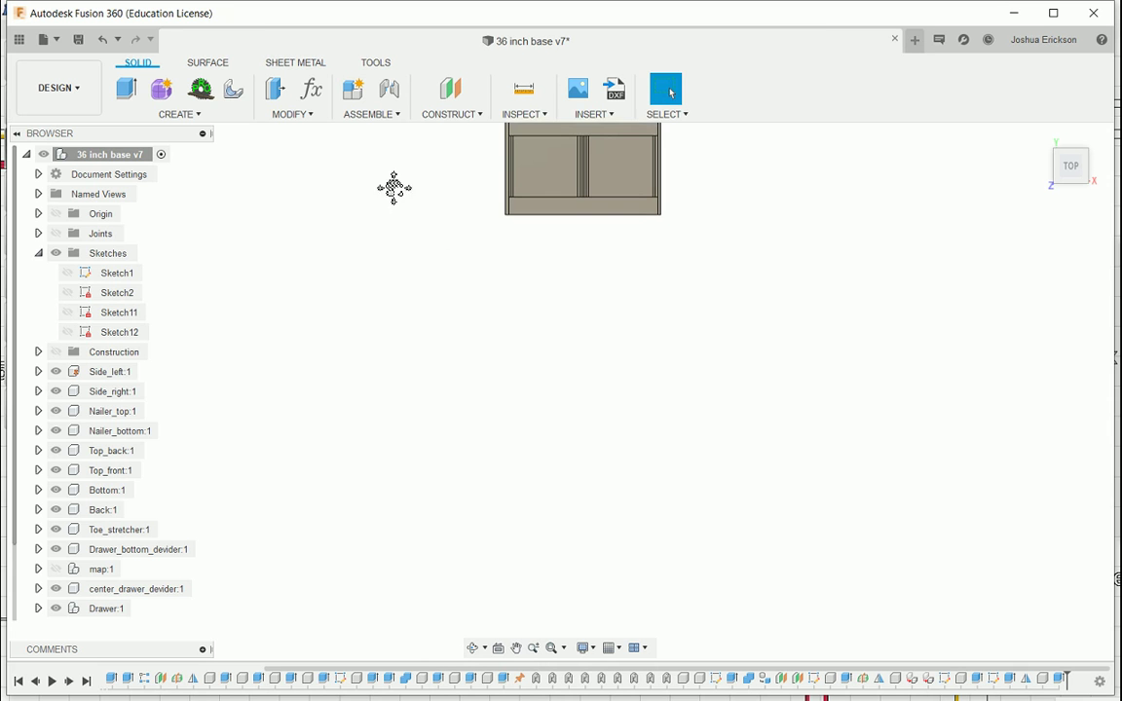
click(55, 390)
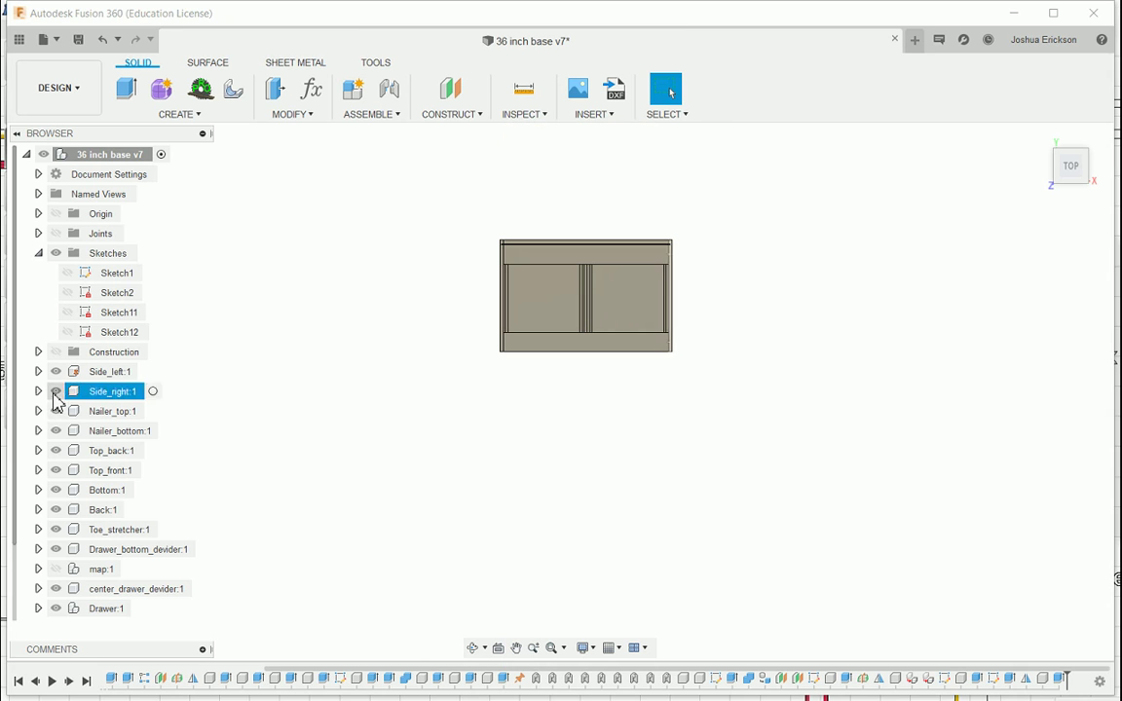
click(56, 411)
click(56, 430)
click(56, 450)
click(55, 470)
click(55, 490)
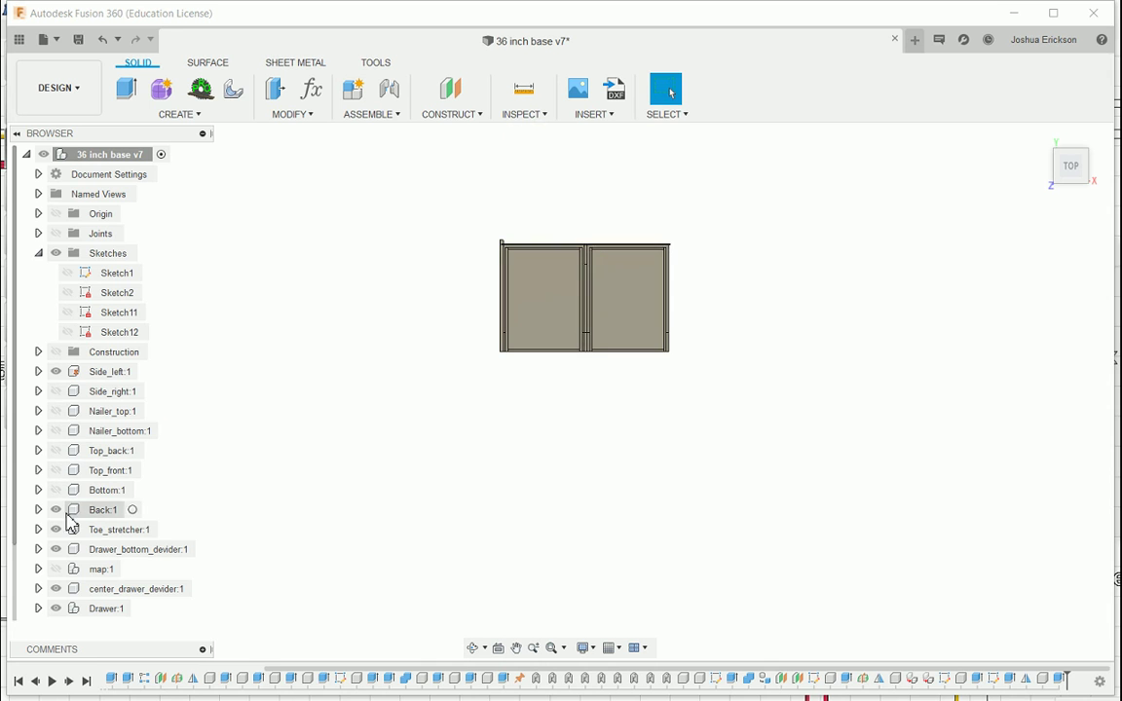
Hide the Back:1, Toe_stretcher:1, Drawer_bottom_devider:1, center_drawer_devider:1, Drawer:1, Drawer(Mirror):1 and Component59:1 components
click(56, 510)
click(55, 529)
click(56, 550)
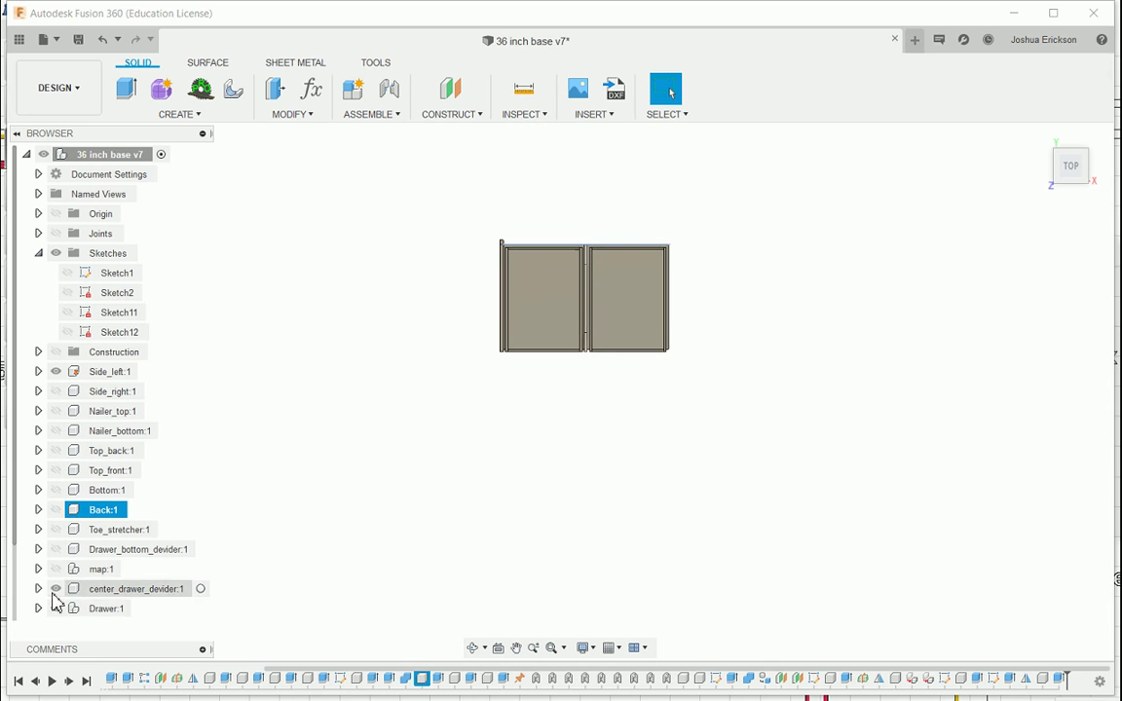
click(56, 589)
click(55, 608)
scroll(703, 280, up, 2)
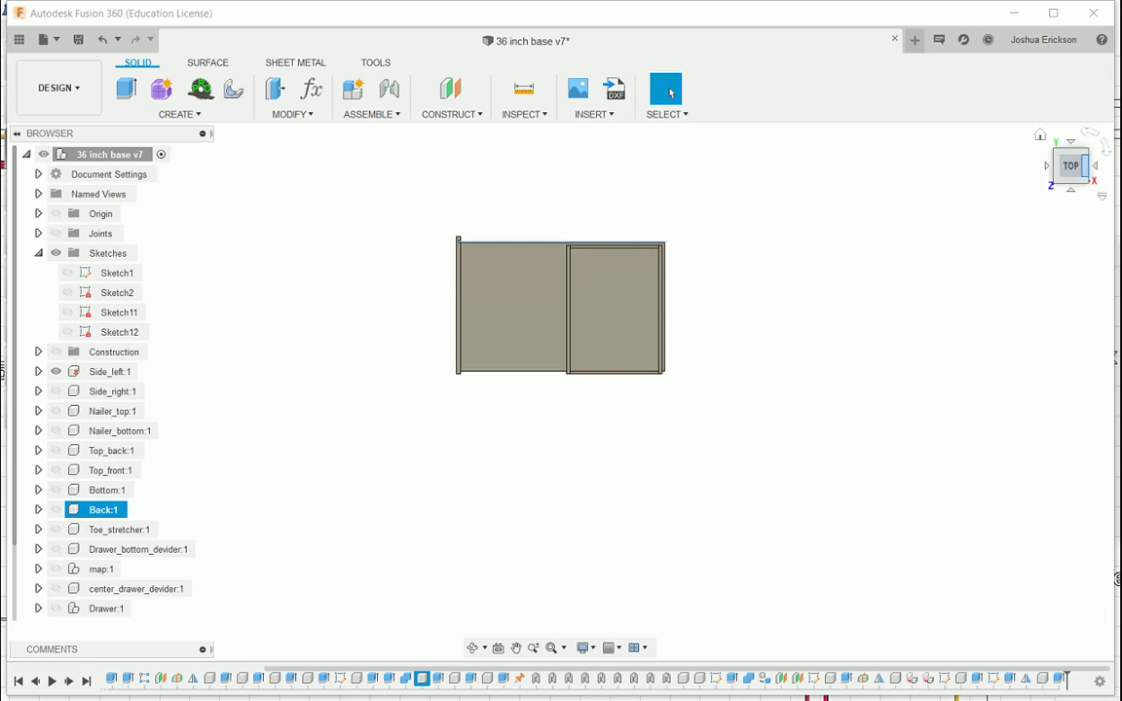
shift+middle_drag(813, 272, 776, 213)
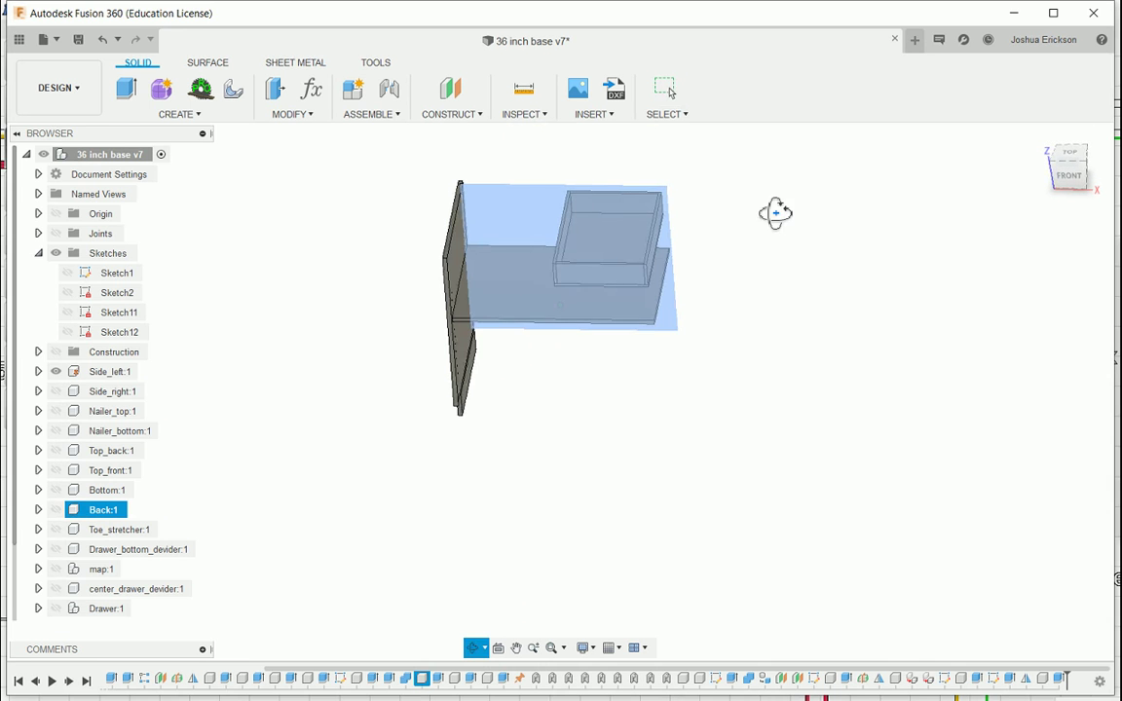
scroll(81, 584, down, 2)
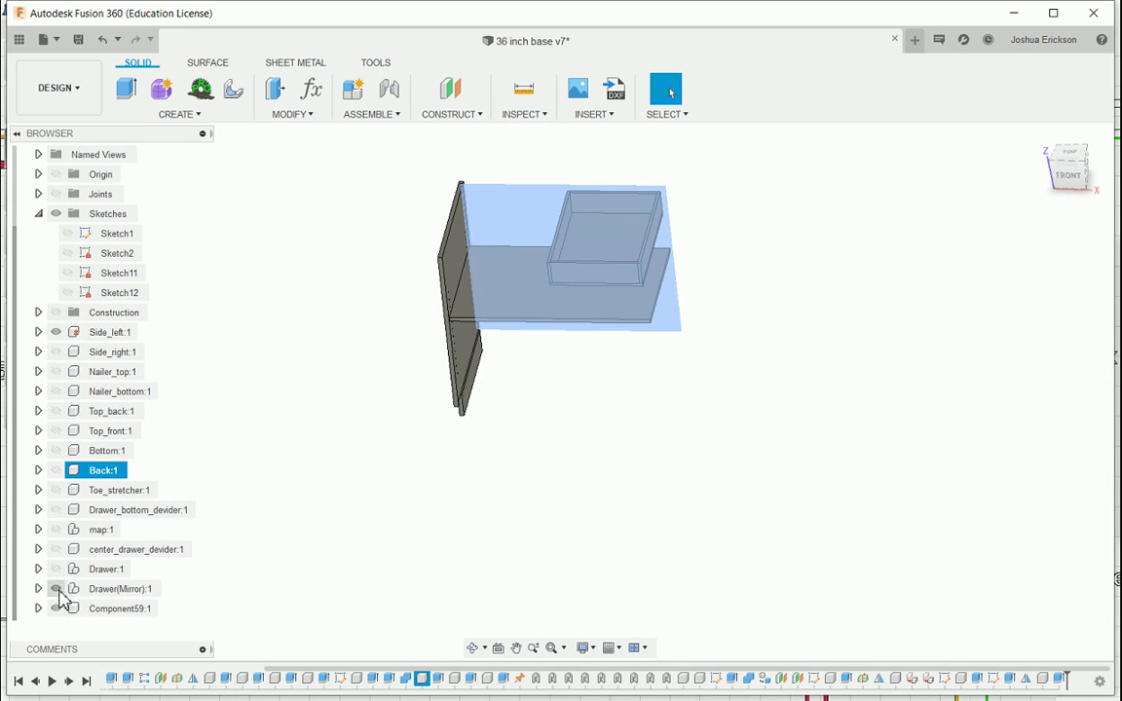
click(56, 588)
click(56, 607)
click(410, 460)
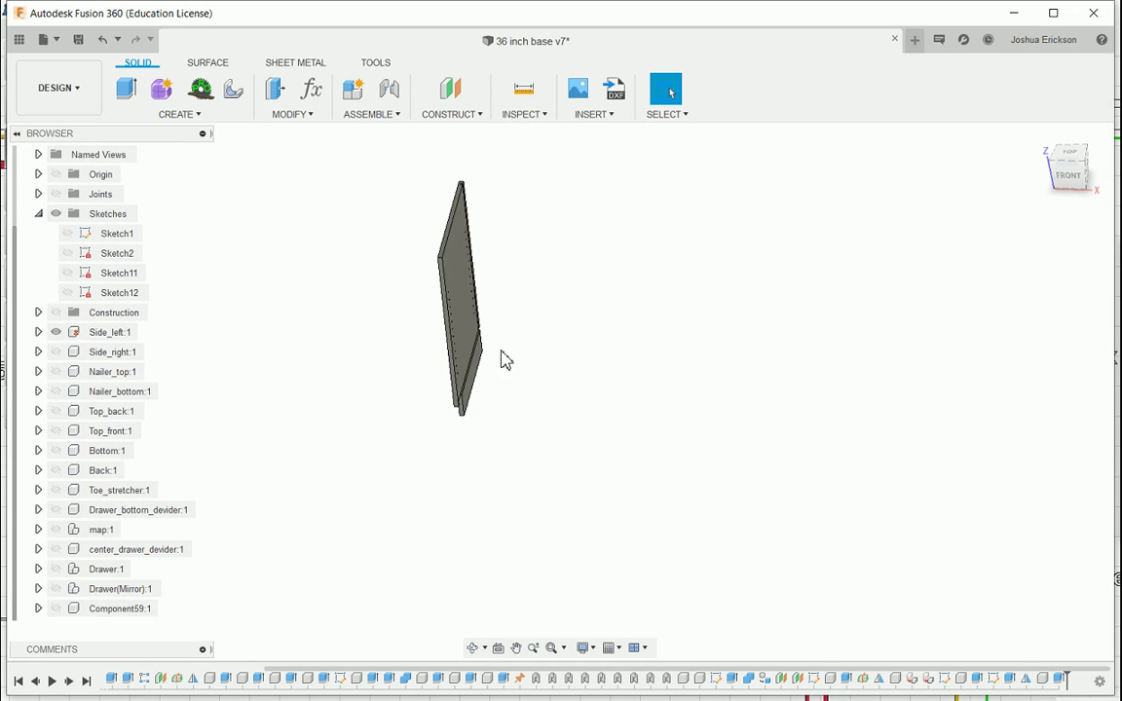
Measure the groove depth on Side_left:1 at the corner where the two grooves meet
scroll(506, 361, up, 5)
shift+middle_drag(646, 458, 562, 432)
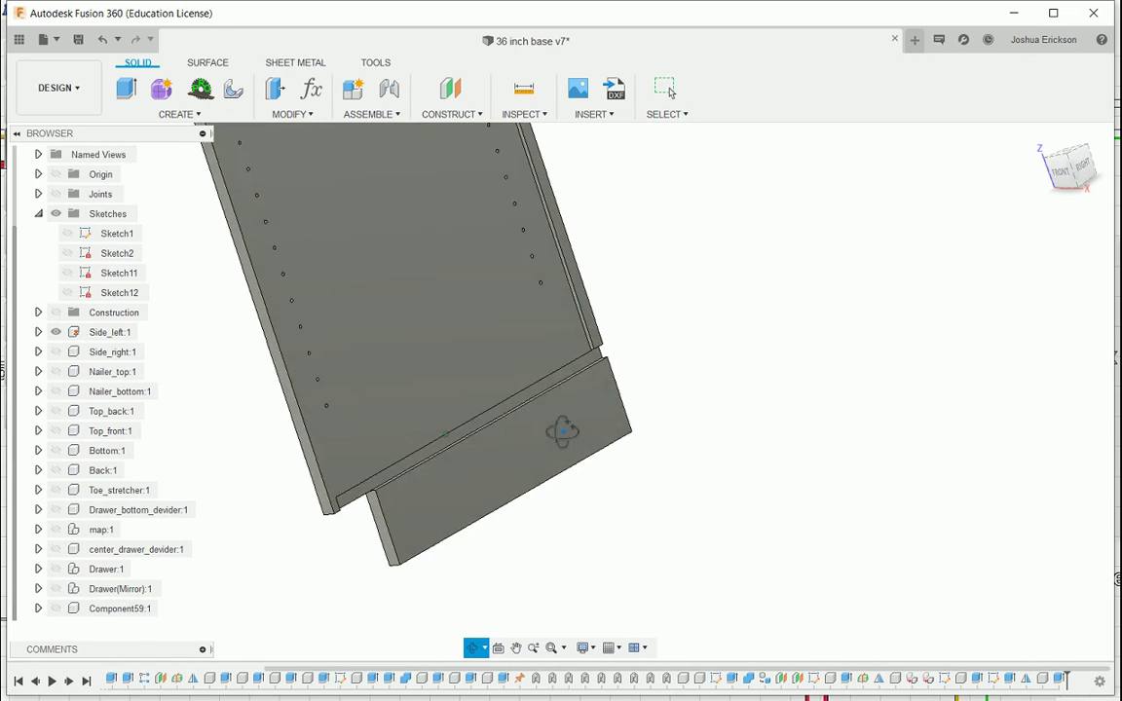
scroll(562, 431, up, 3)
shift+middle_drag(532, 298, 377, 146)
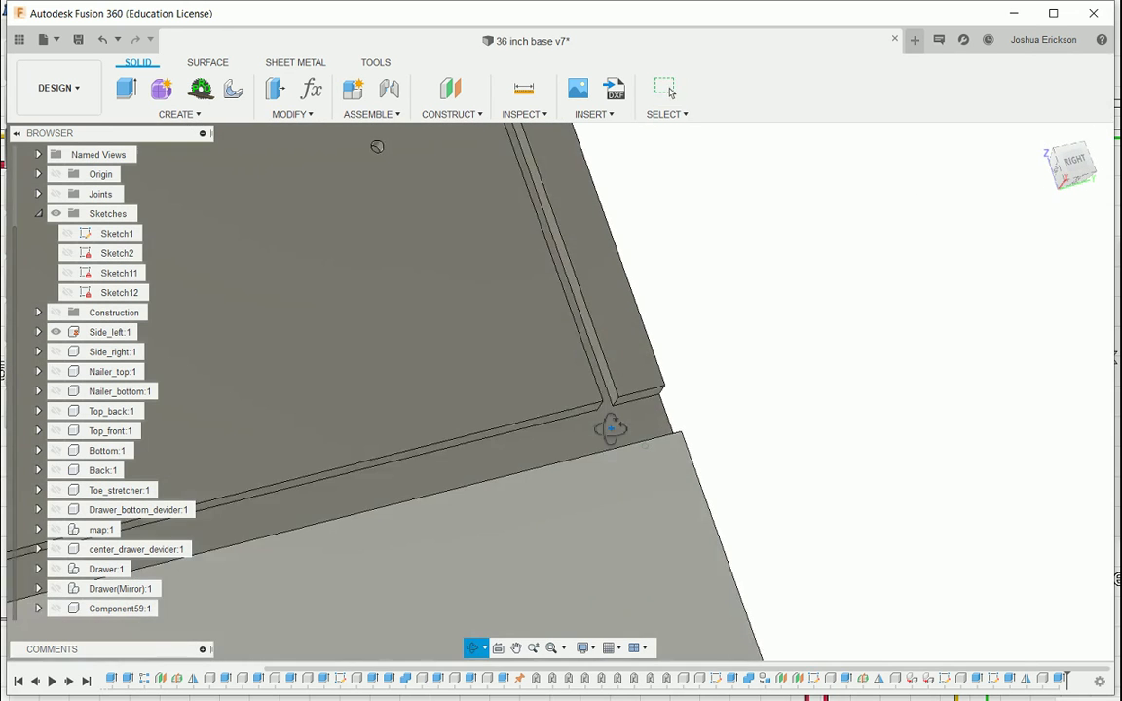
scroll(615, 435, up, 4)
click(633, 382)
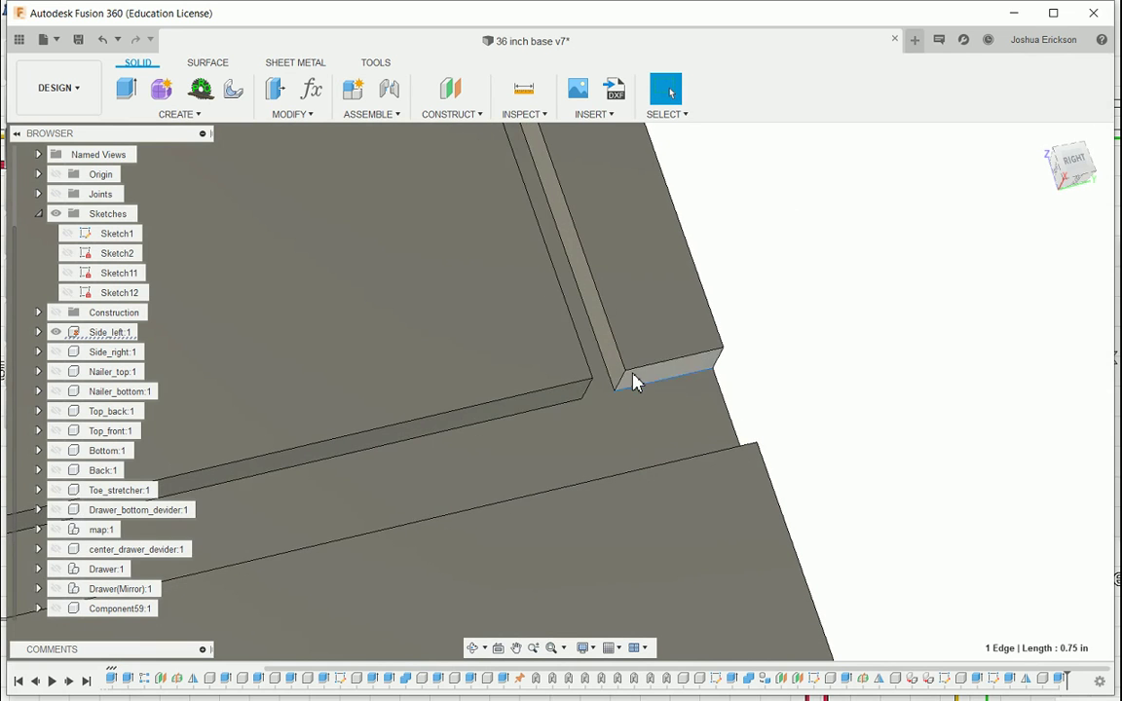
ctrl+click(636, 370)
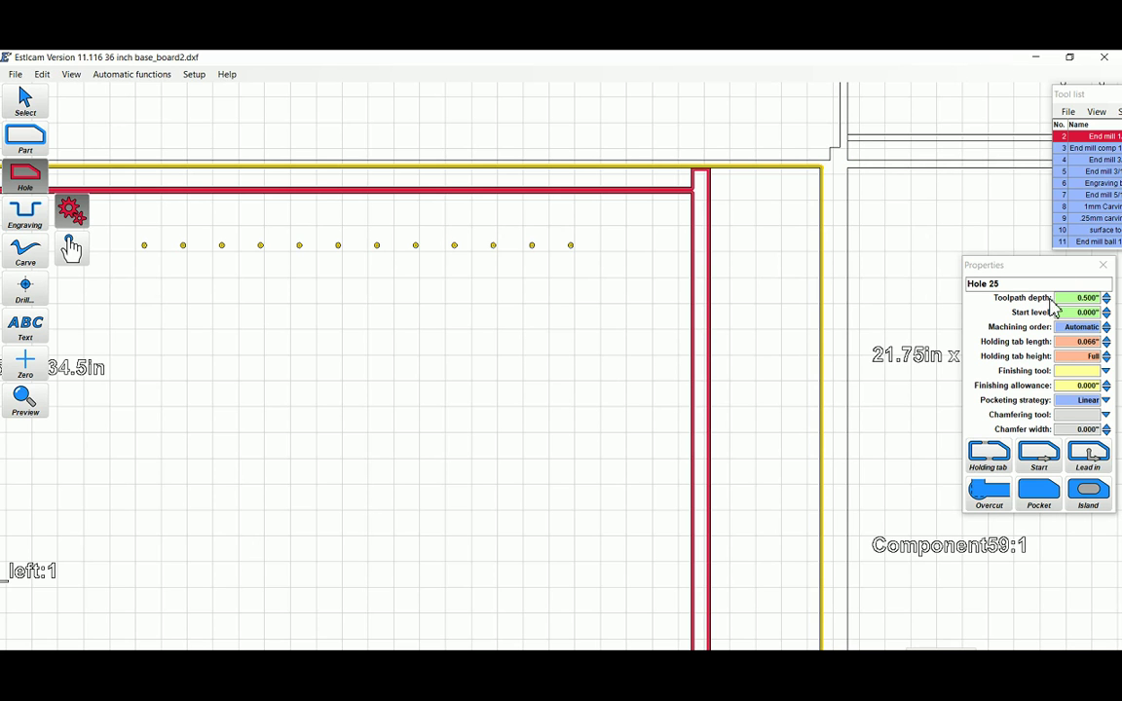
Switch to Estlcam, set the groove toolpath's depth to 0.375" and make it a pocket
click(1099, 299)
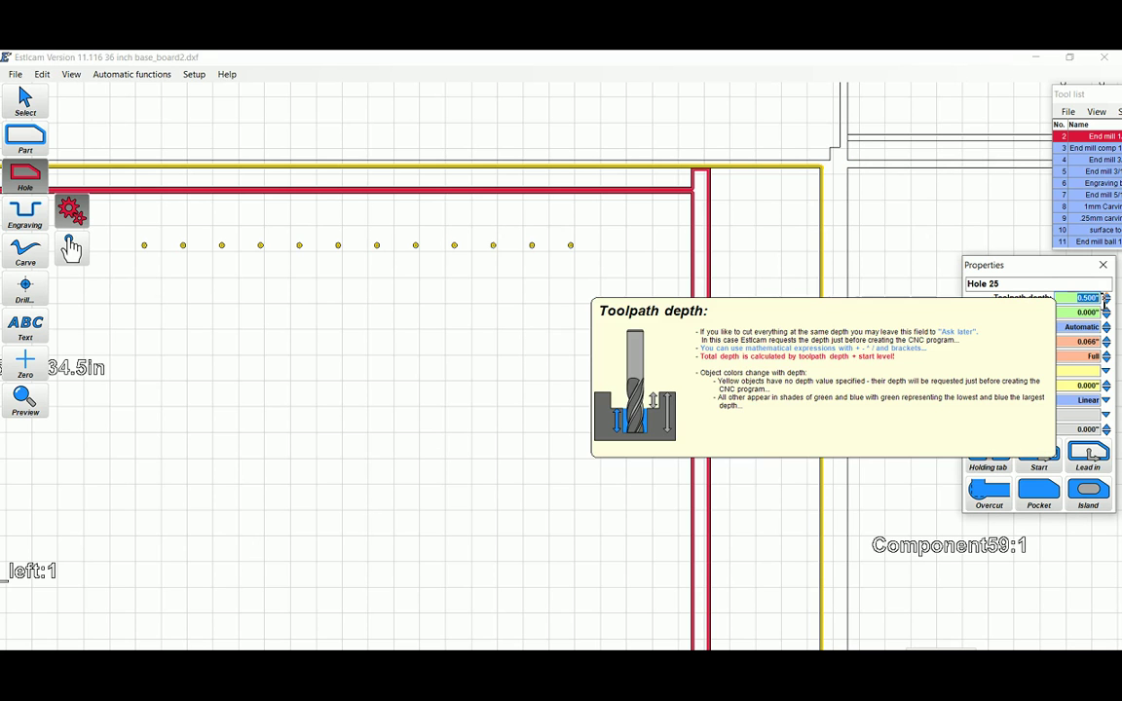
key(BackSpace)
key(Return)
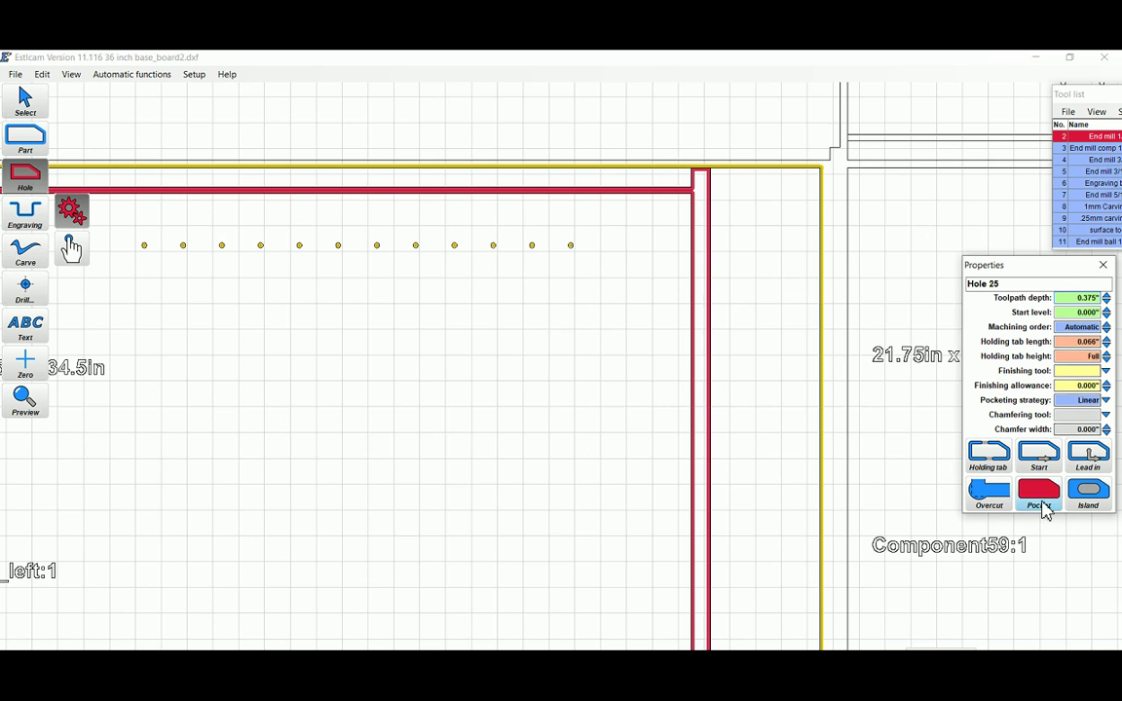
scroll(691, 251, down, 5)
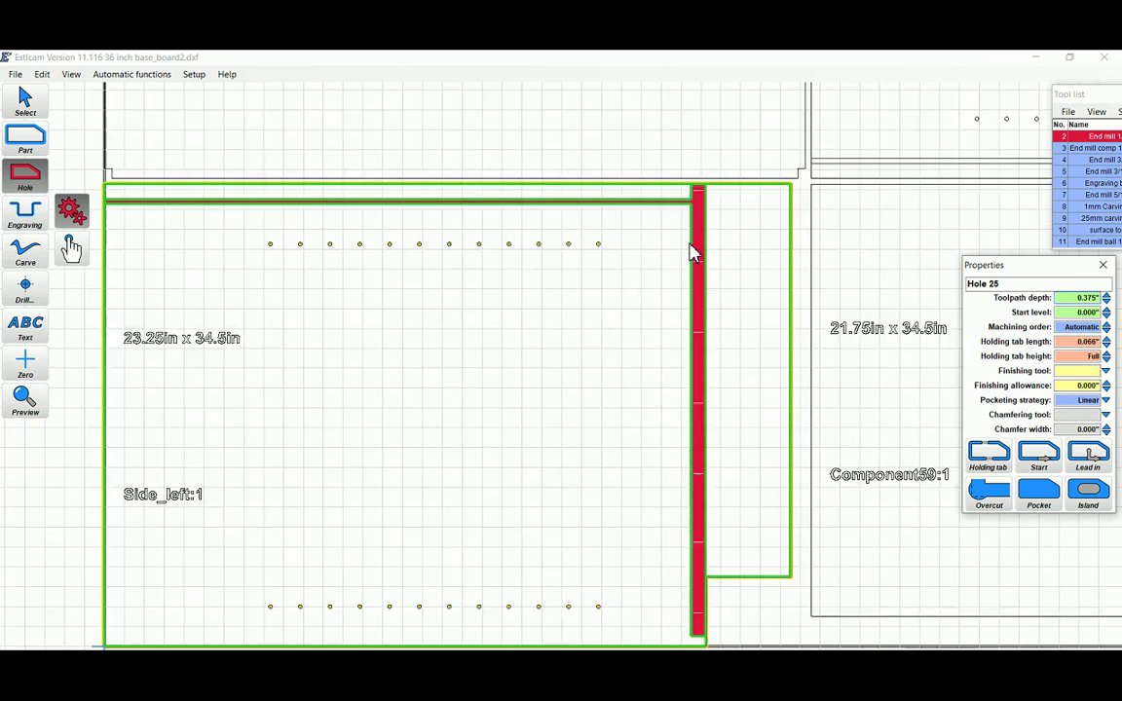
Add overcuts to both corners at the outer end of Side_left:1's narrow groove
scroll(466, 242, up, 6)
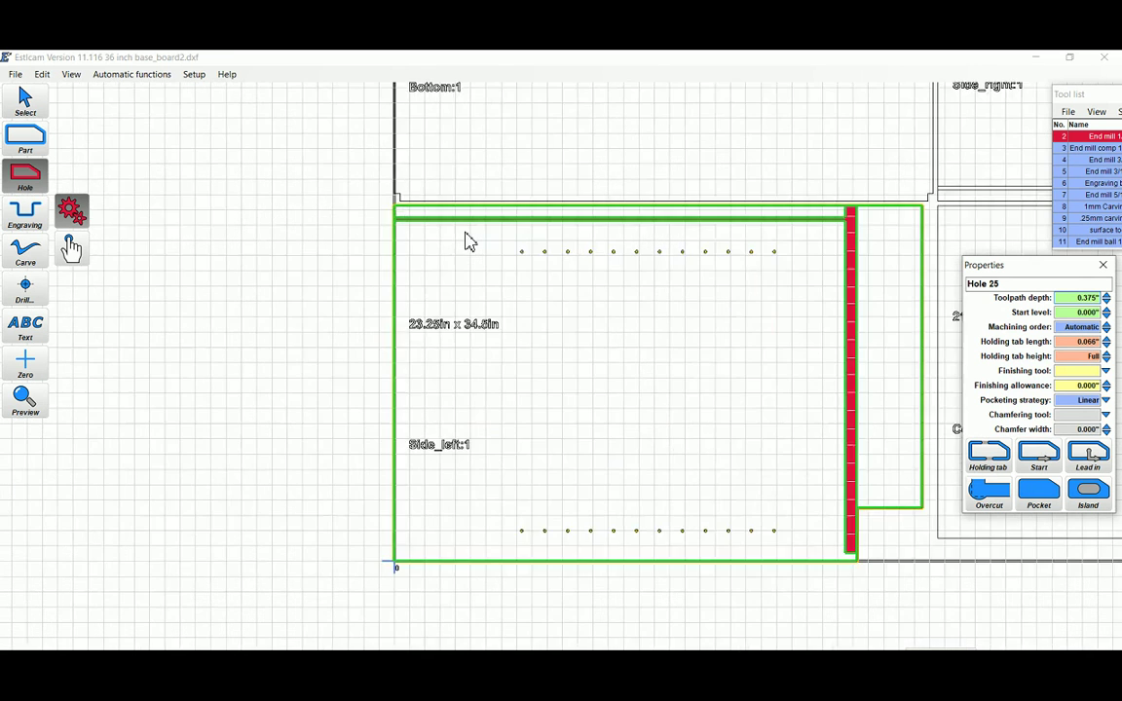
scroll(393, 229, up, 3)
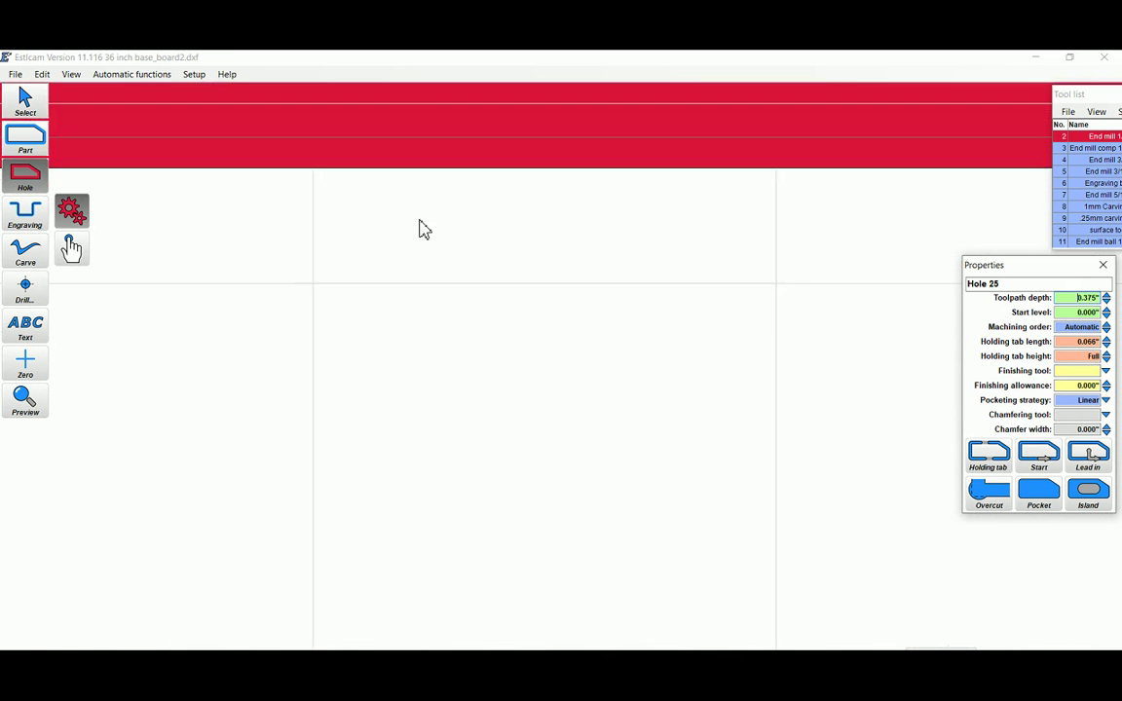
scroll(482, 277, down, 5)
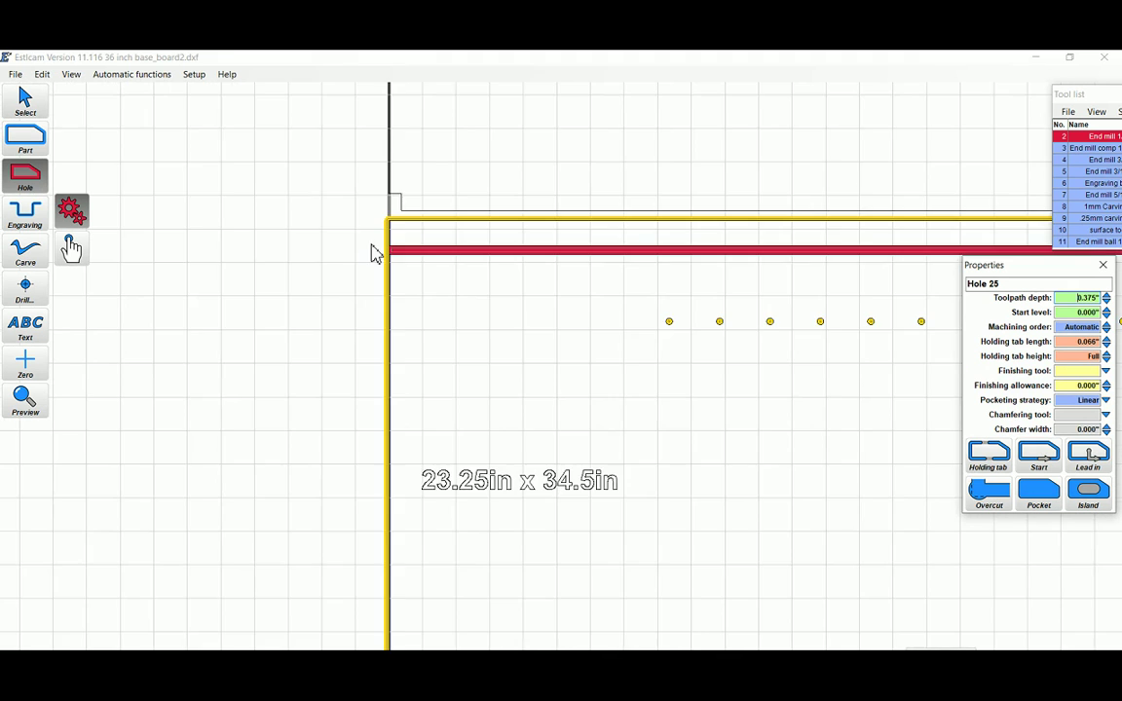
scroll(376, 253, up, 6)
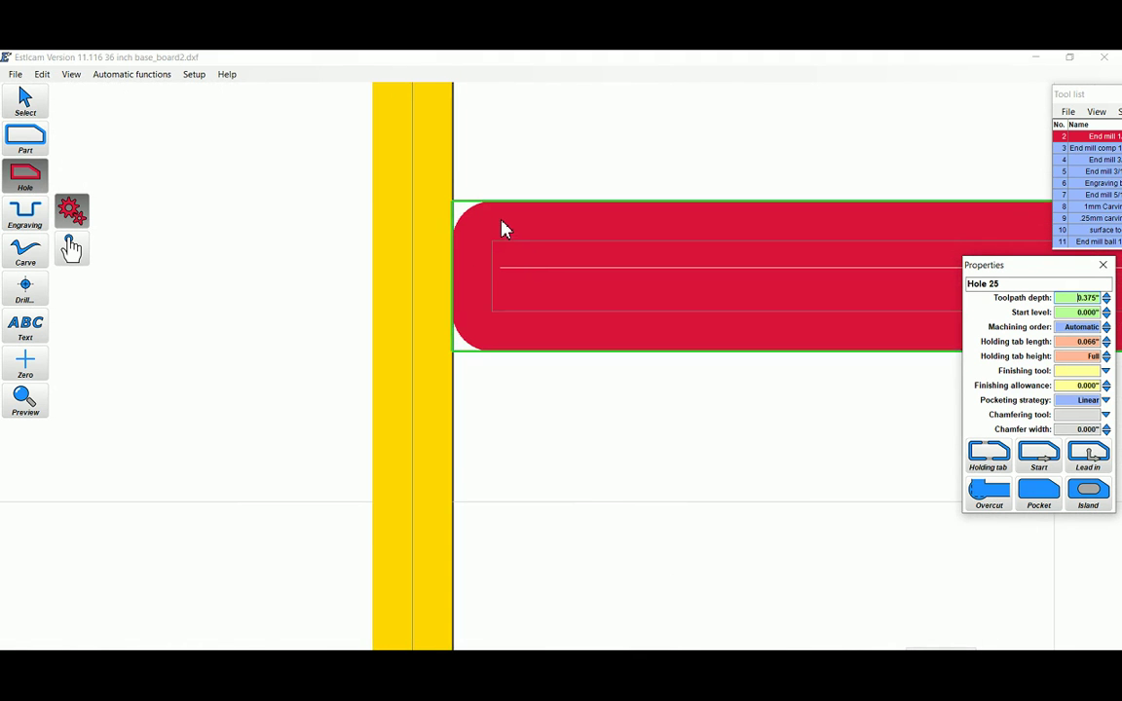
scroll(508, 232, up, 2)
scroll(545, 265, down, 2)
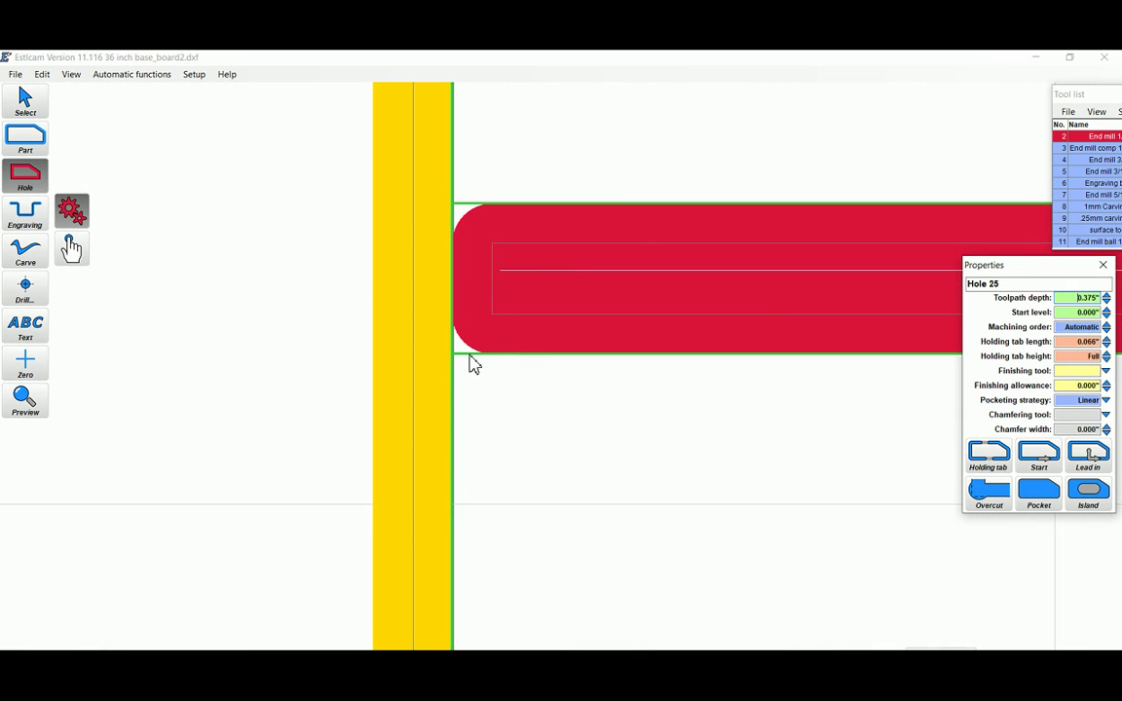
click(988, 493)
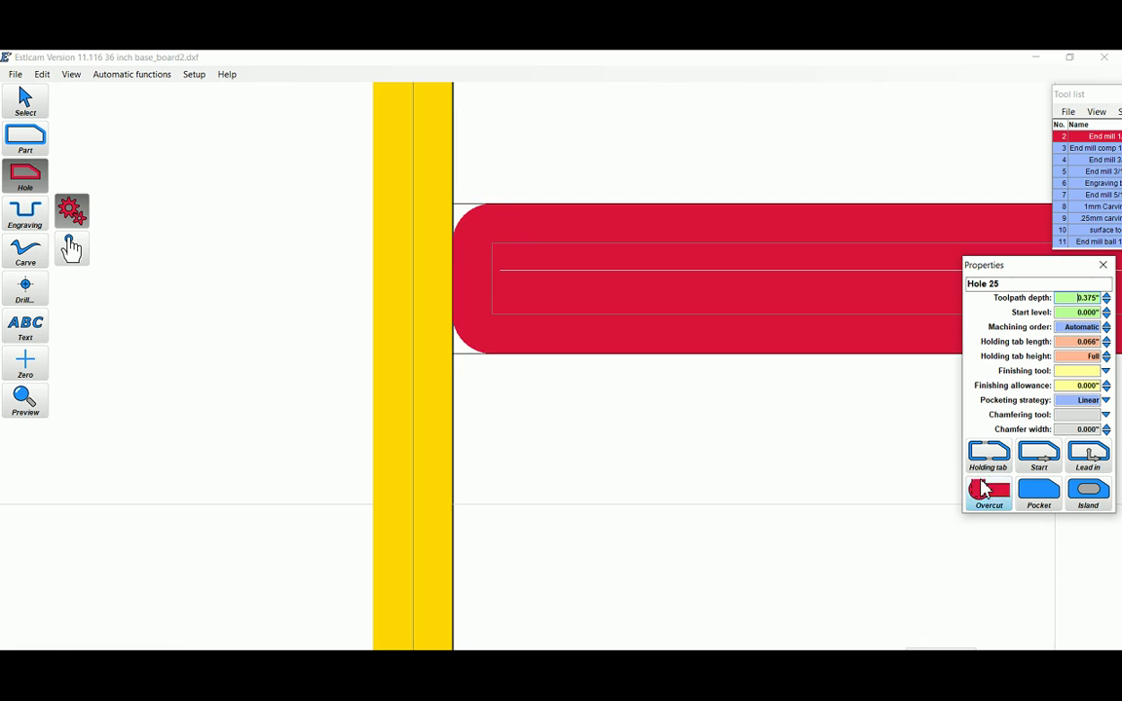
click(458, 356)
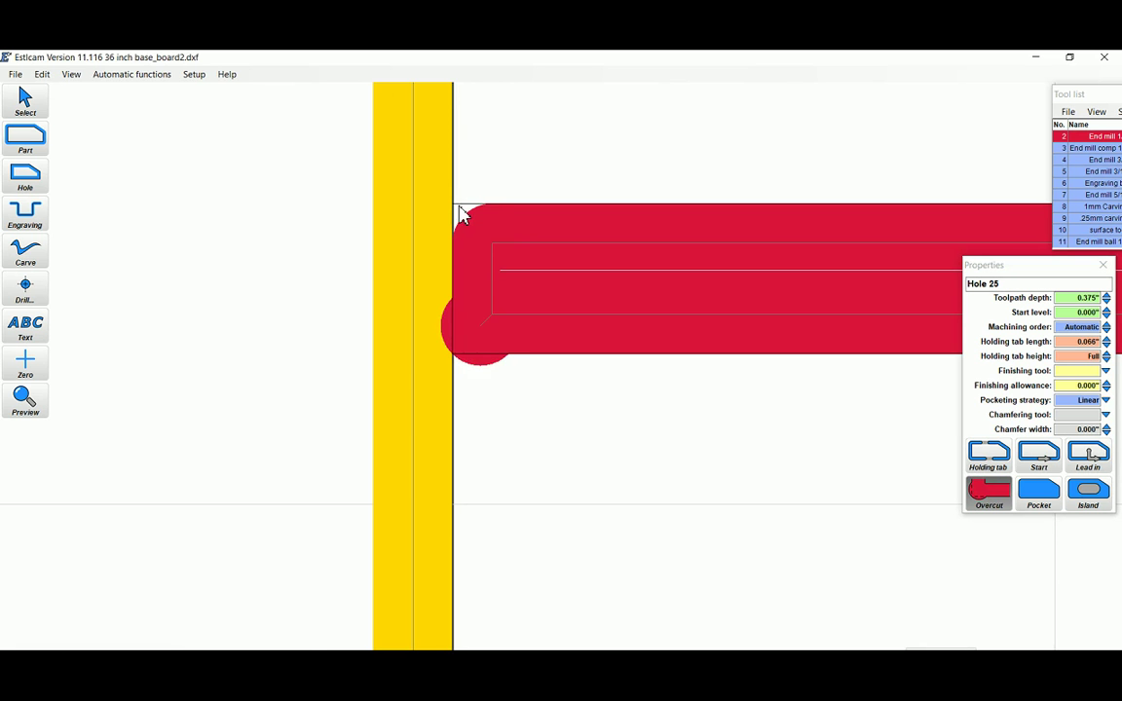
scroll(481, 228, down, 3)
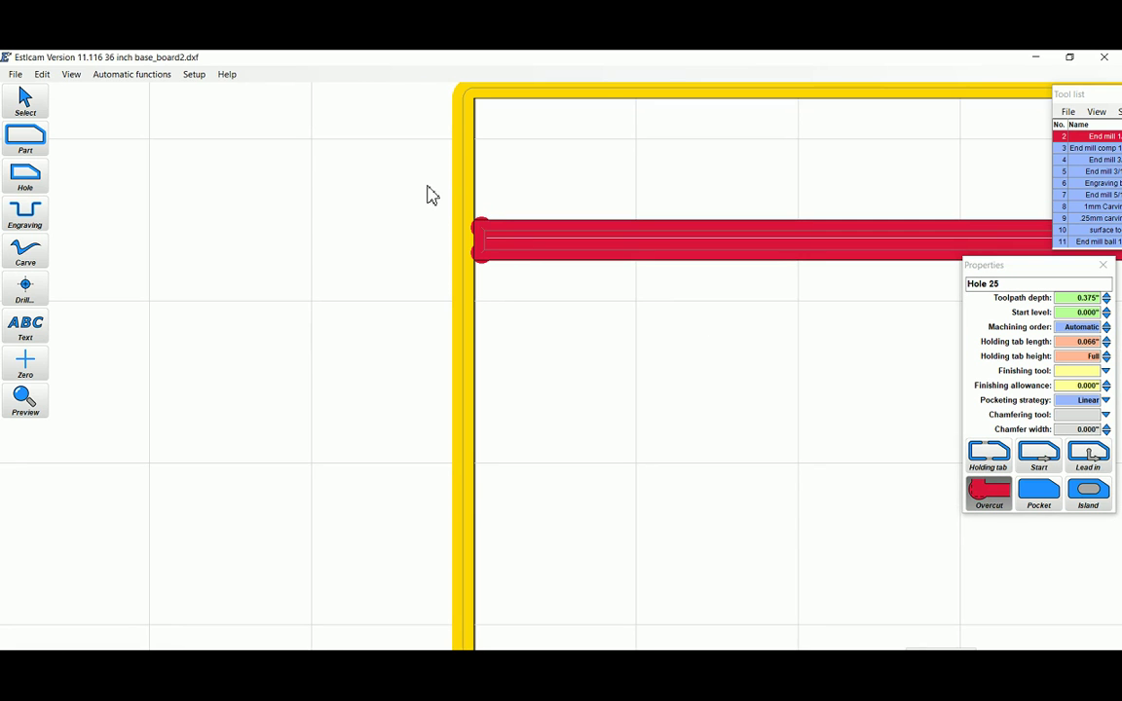
Add overcuts to both corners at the wide groove's upper end, near the junction with the narrow groove
right_drag(641, 332, 185, 363)
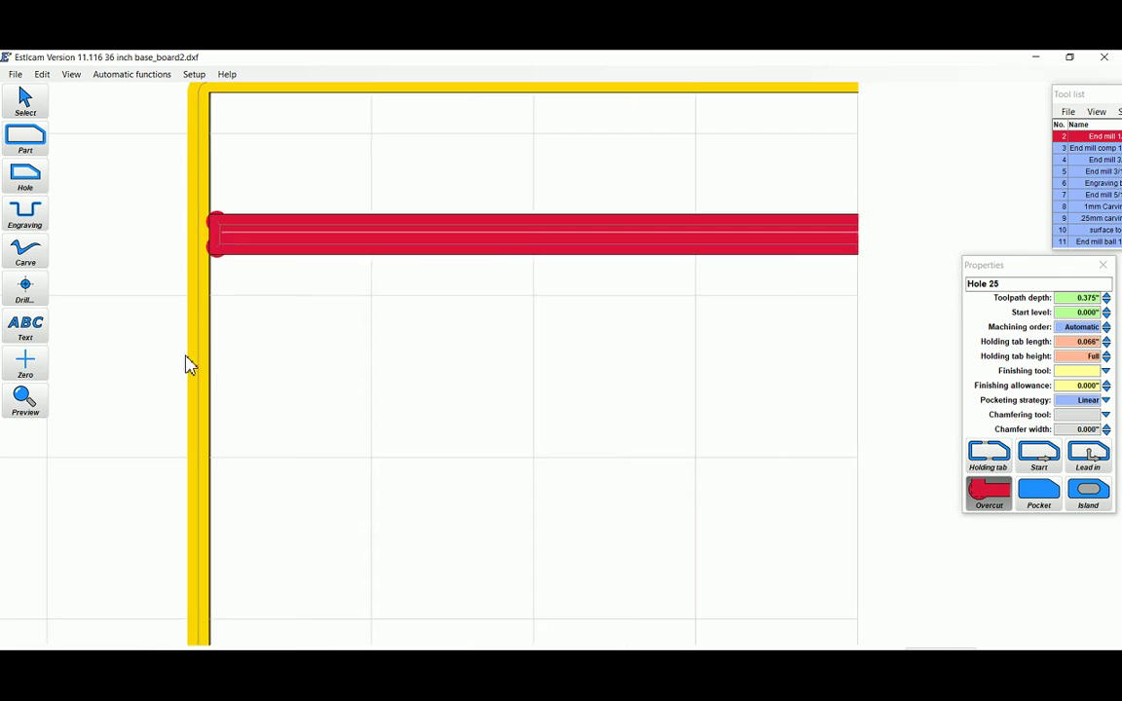
right_drag(628, 368, 87, 378)
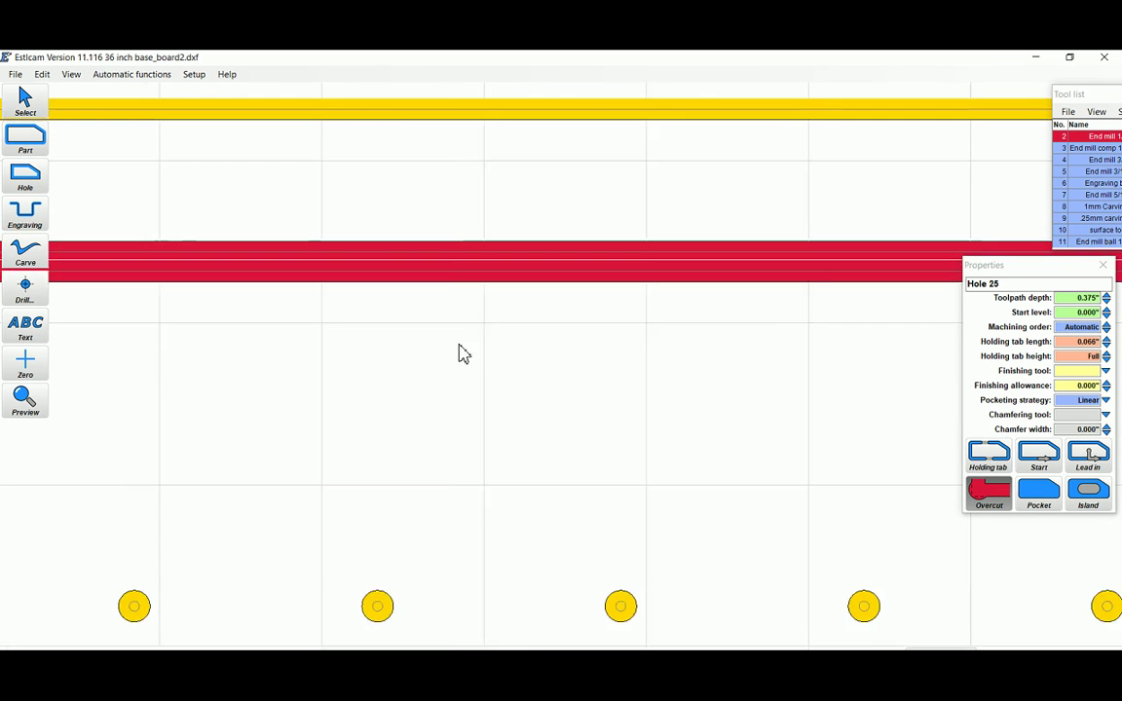
right_drag(457, 353, 624, 250)
scroll(603, 224, up, 3)
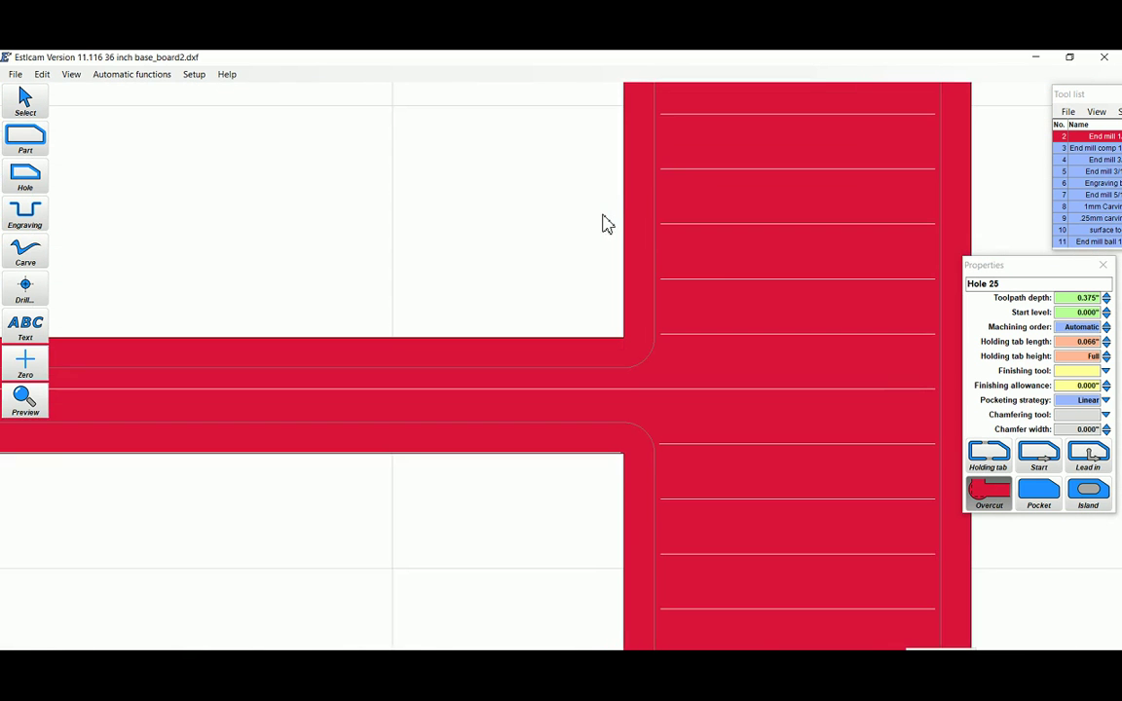
scroll(643, 212, down, 2)
scroll(624, 263, up, 2)
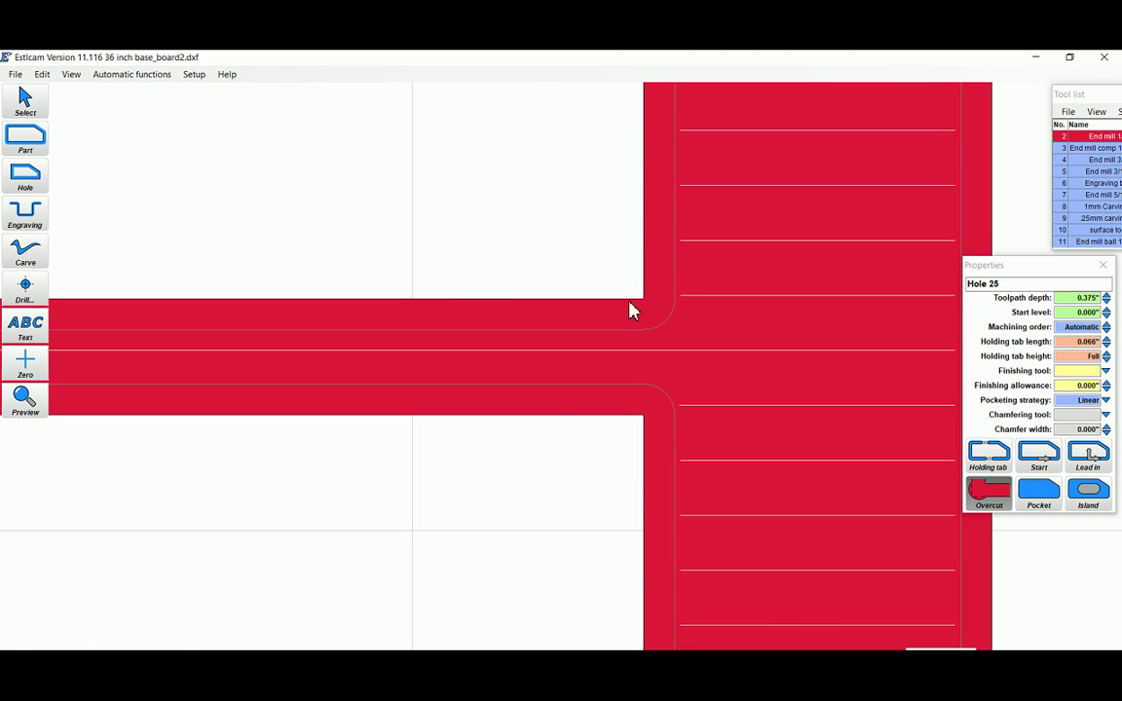
scroll(630, 310, down, 2)
scroll(713, 190, up, 1)
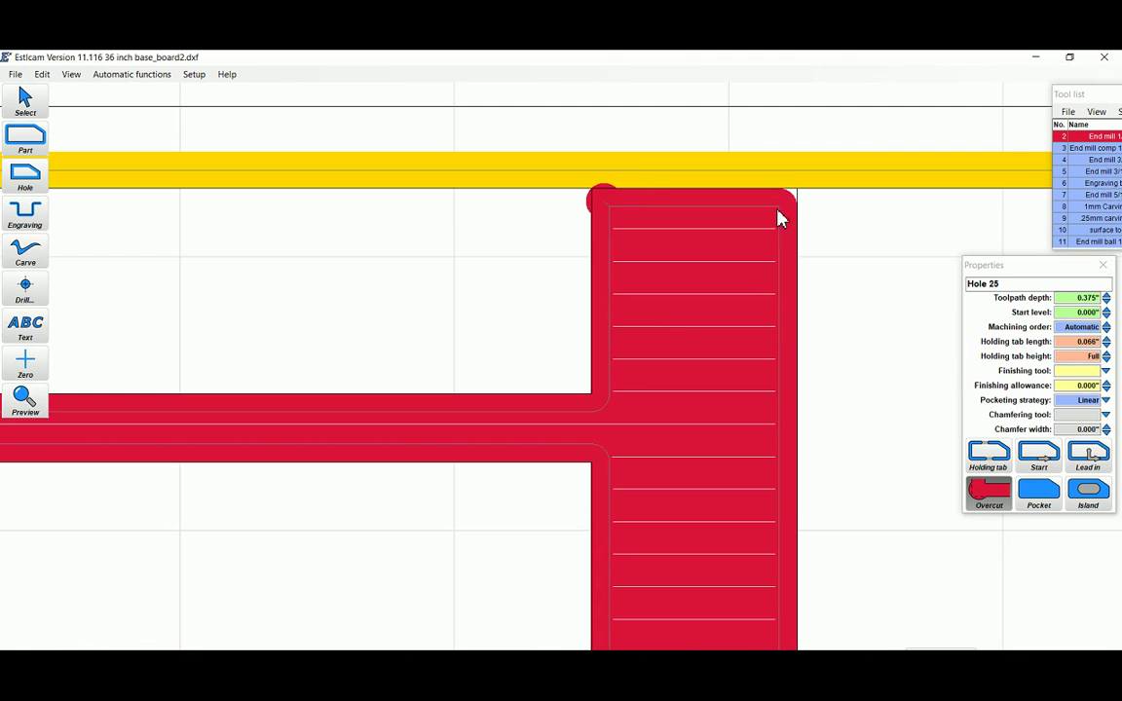
scroll(795, 214, down, 3)
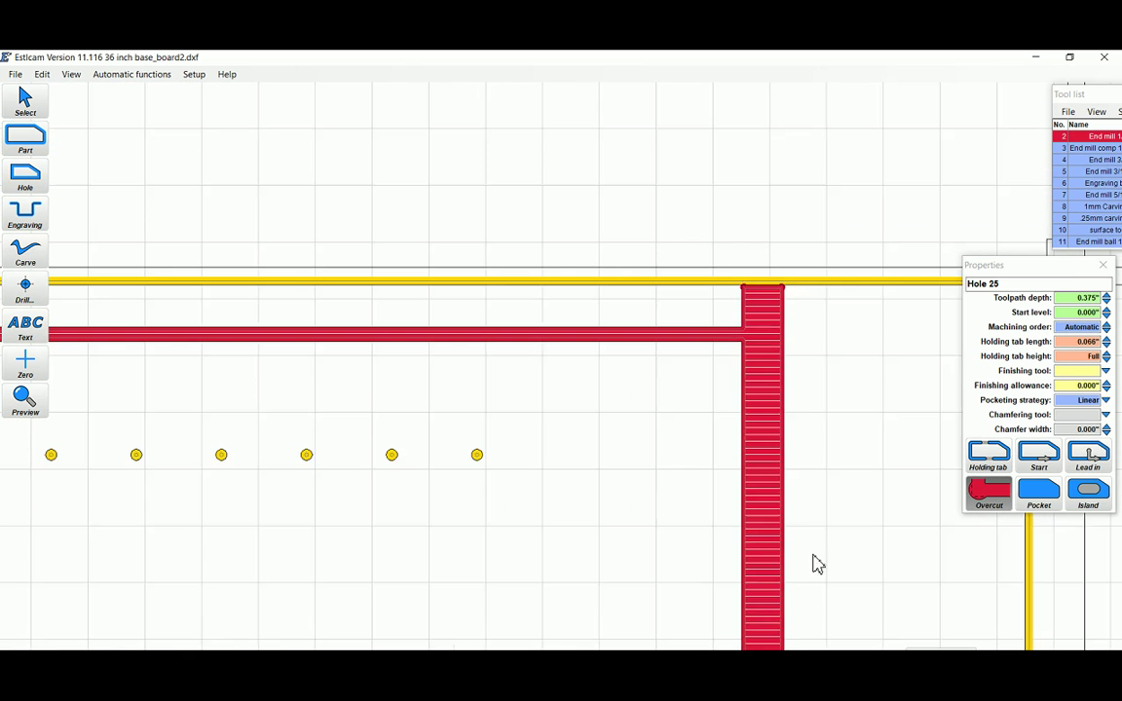
Add overcuts to the corners at the lower end of Side_left:1's wide groove
right_drag(704, 119, 635, 409)
scroll(604, 581, up, 2)
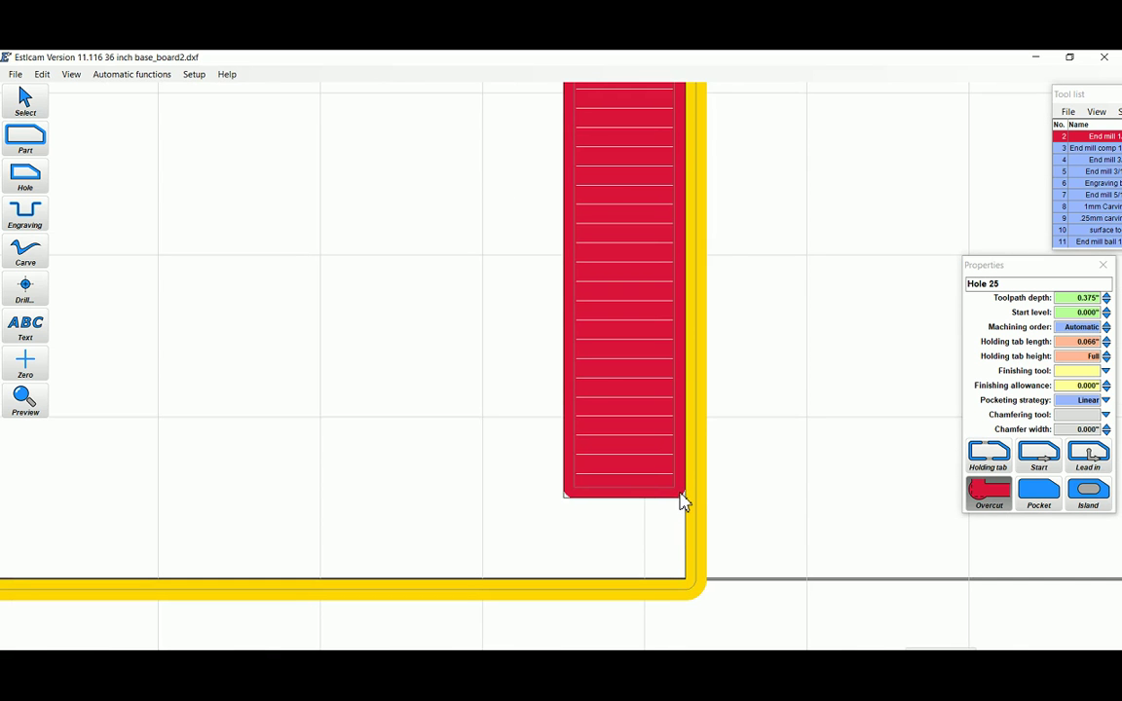
click(681, 500)
scroll(570, 504, down, 2)
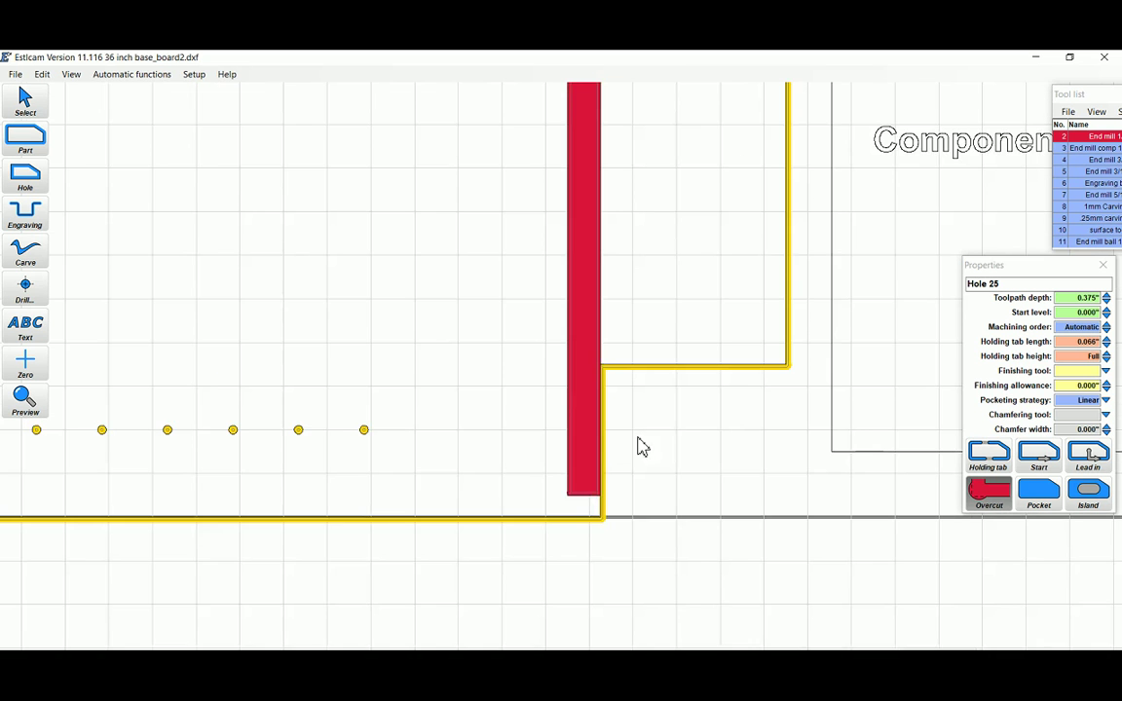
scroll(584, 333, down, 1)
Set the groove pocket's pocketing strategy to Parallel and review its toolpath along the wide groove
scroll(587, 333, up, 4)
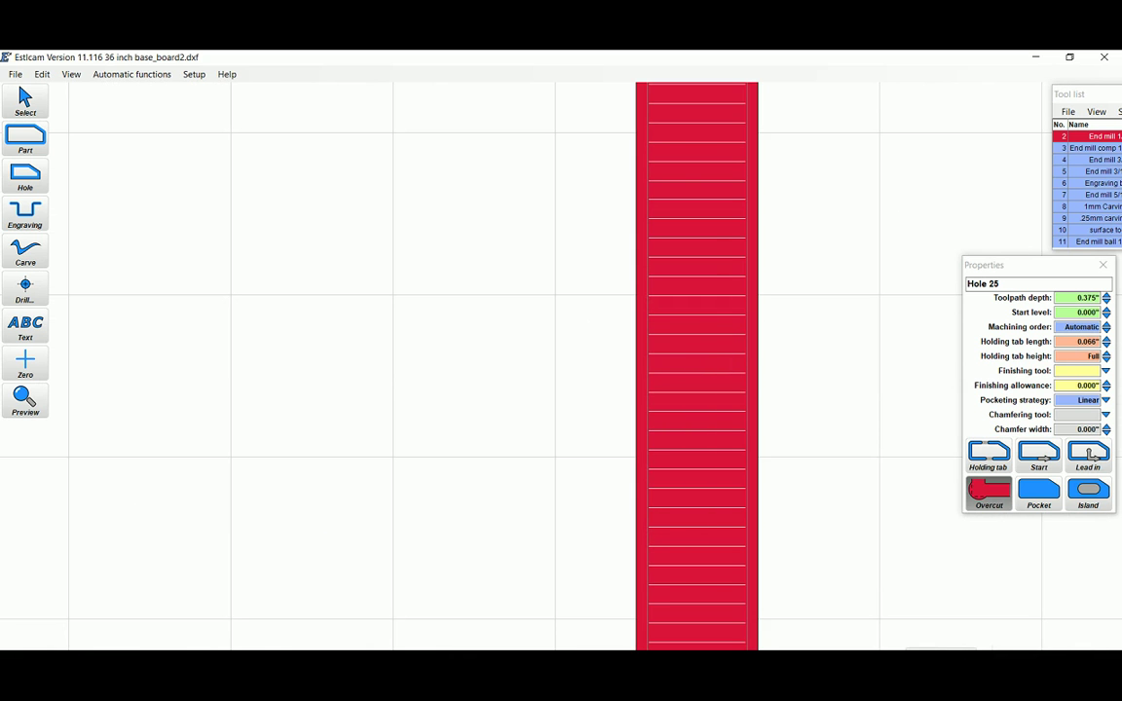
click(1105, 400)
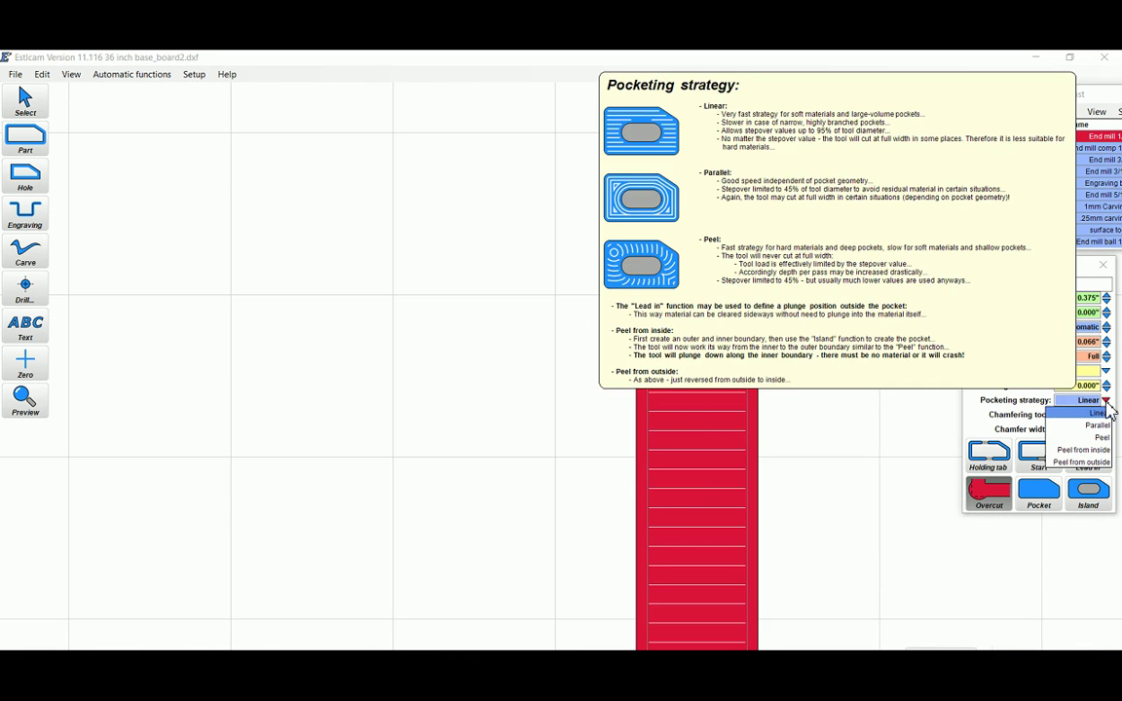
click(1106, 429)
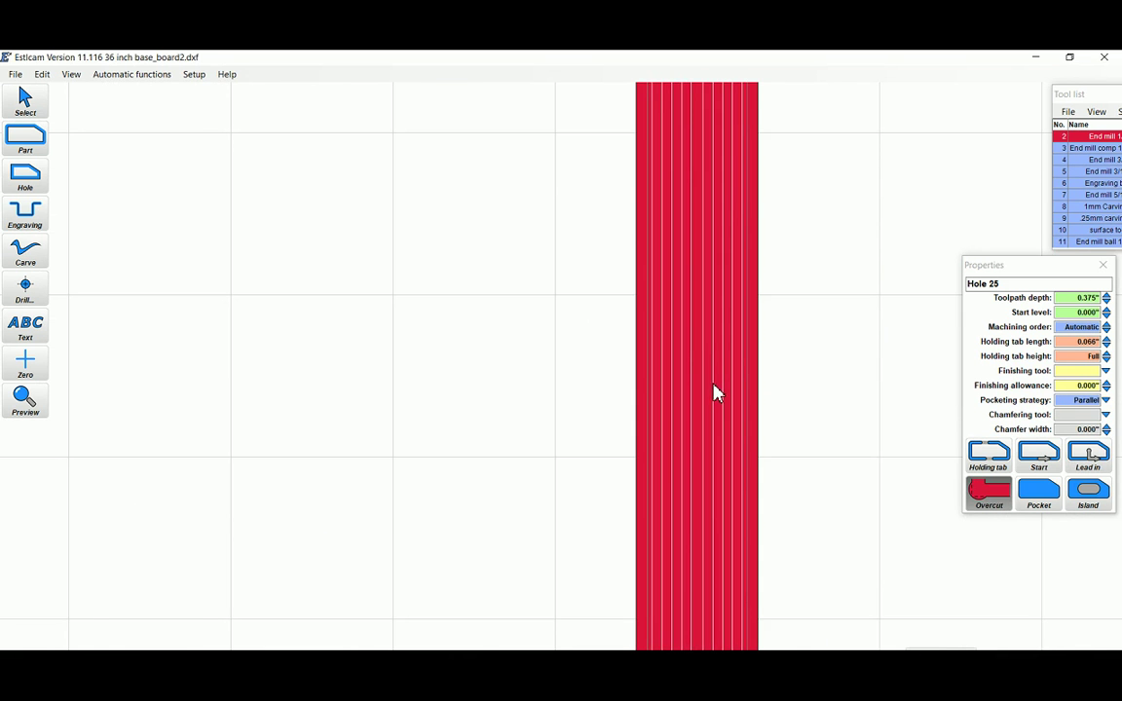
scroll(696, 368, down, 3)
scroll(693, 305, down, 3)
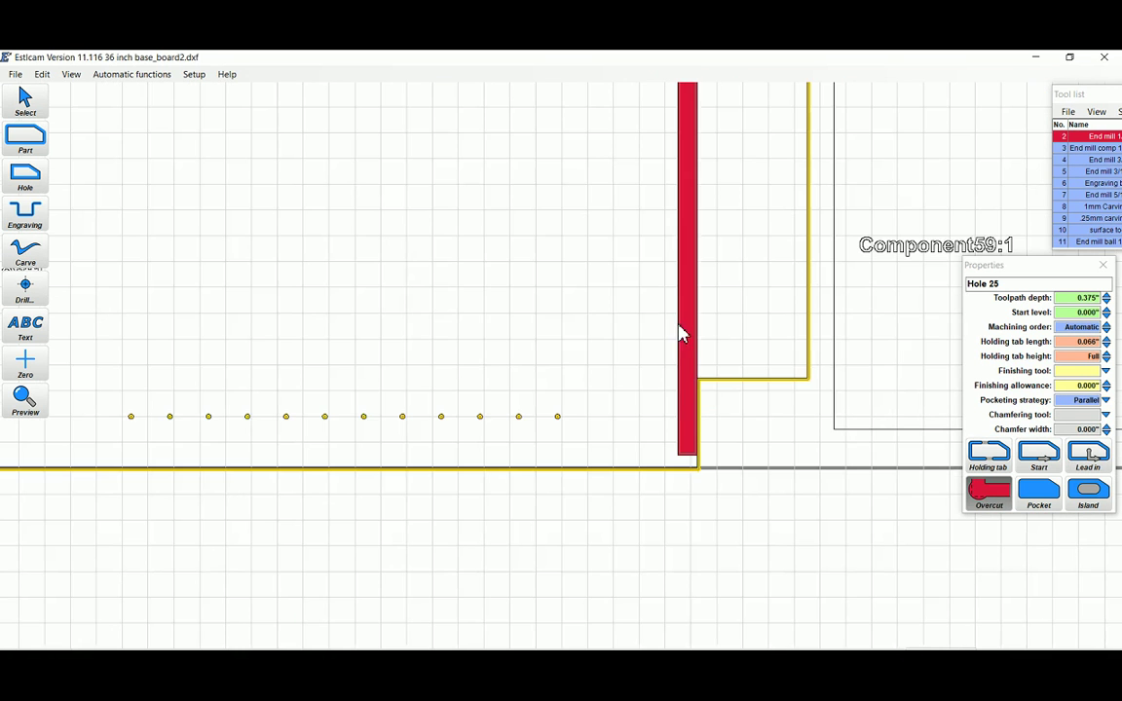
scroll(693, 368, up, 5)
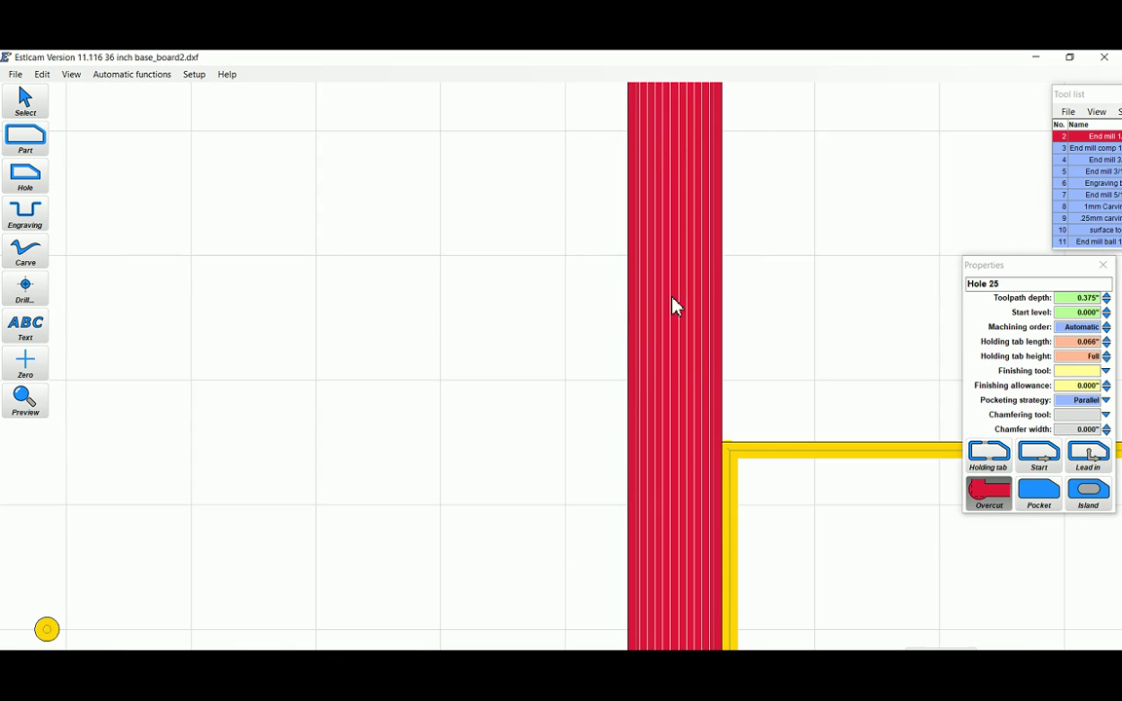
scroll(721, 282, down, 5)
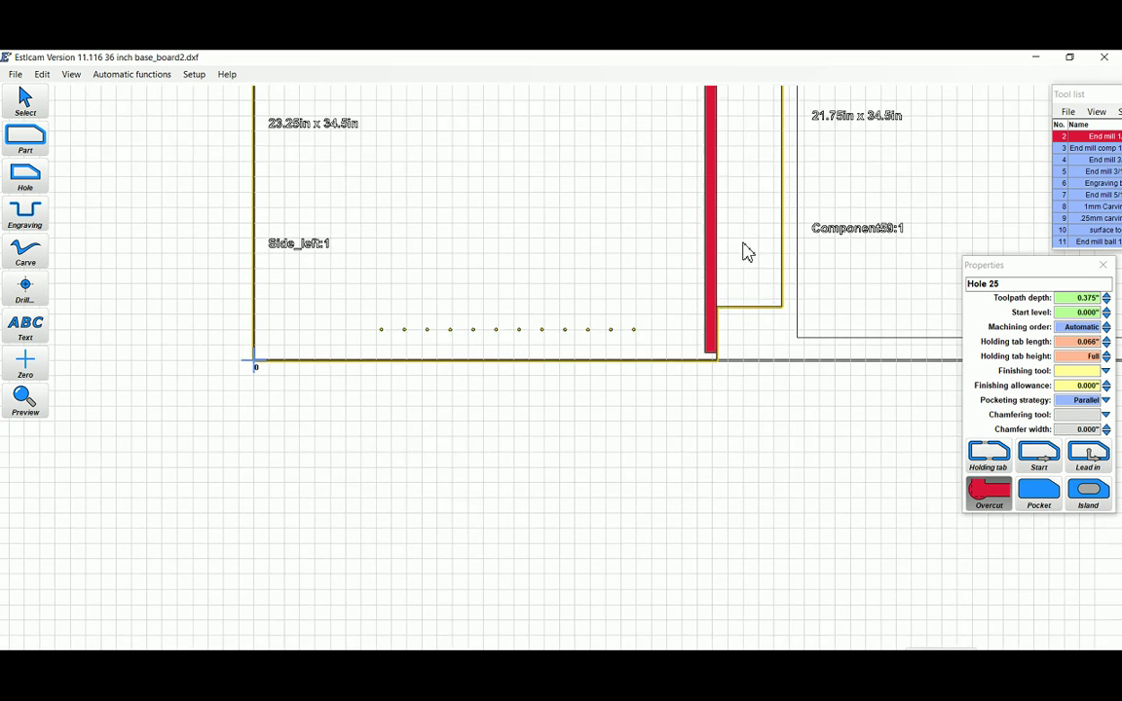
scroll(747, 252, down, 2)
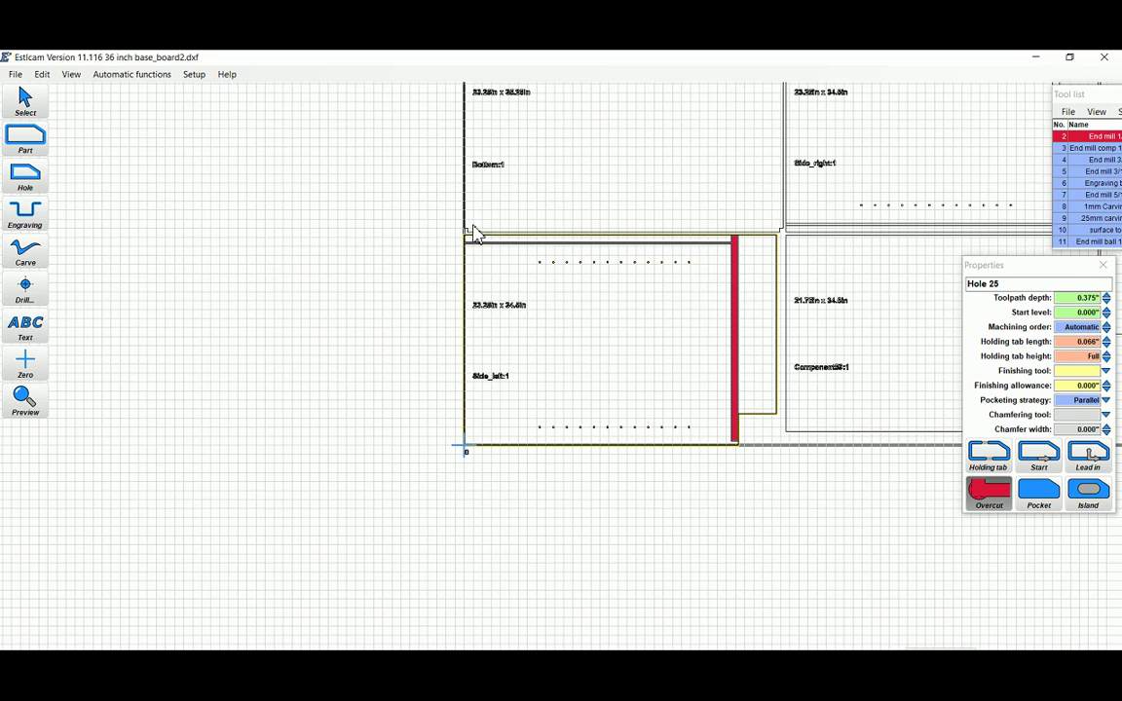
Assign End mill comp 1/4 to Side_left:1's groove pocket and check its toolpath at the junction of the narrow and wide grooves
right_drag(741, 292, 451, 393)
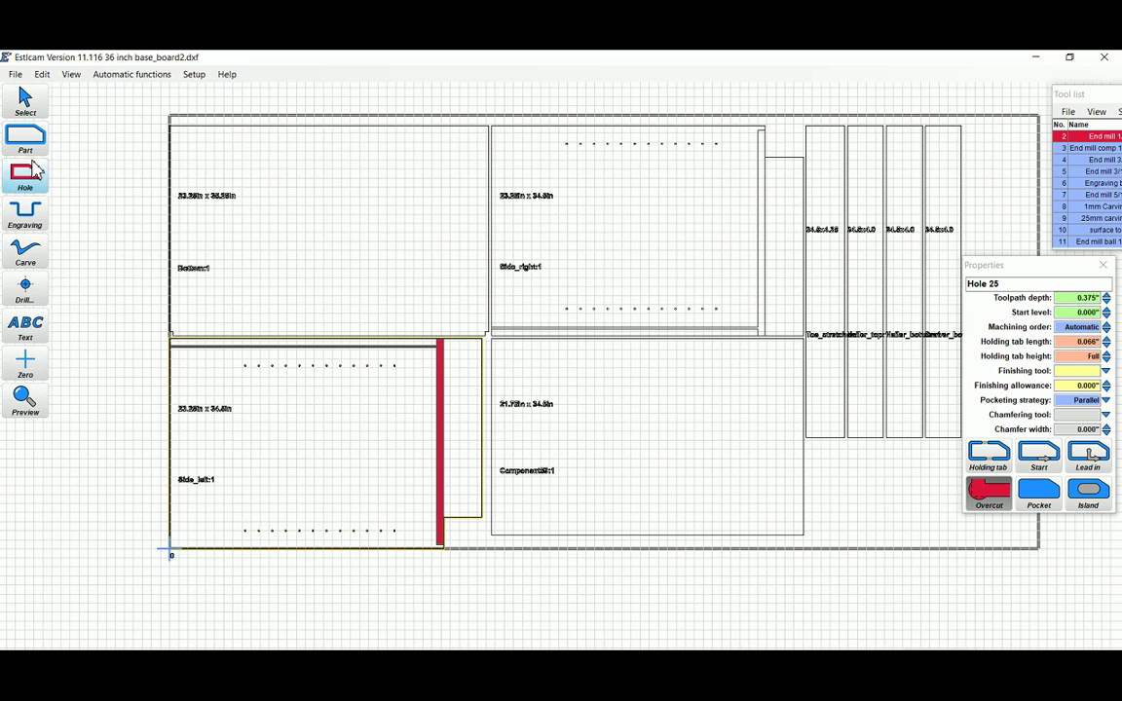
click(1061, 150)
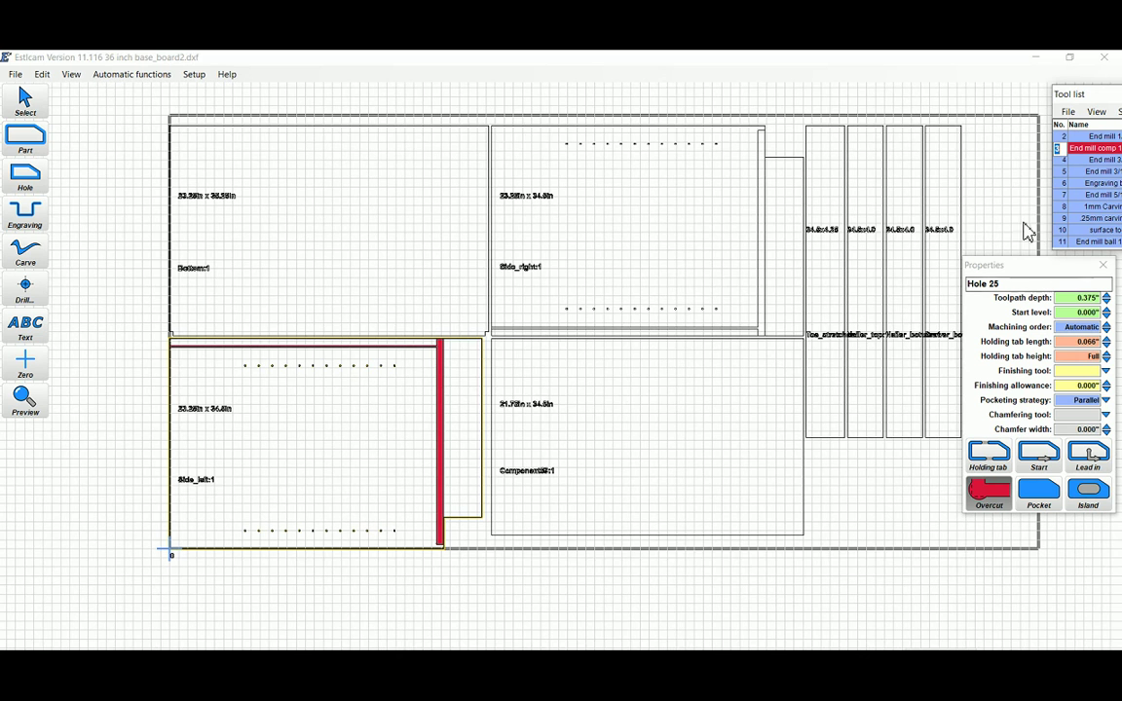
scroll(379, 389, up, 3)
scroll(457, 292, up, 3)
scroll(500, 238, up, 1)
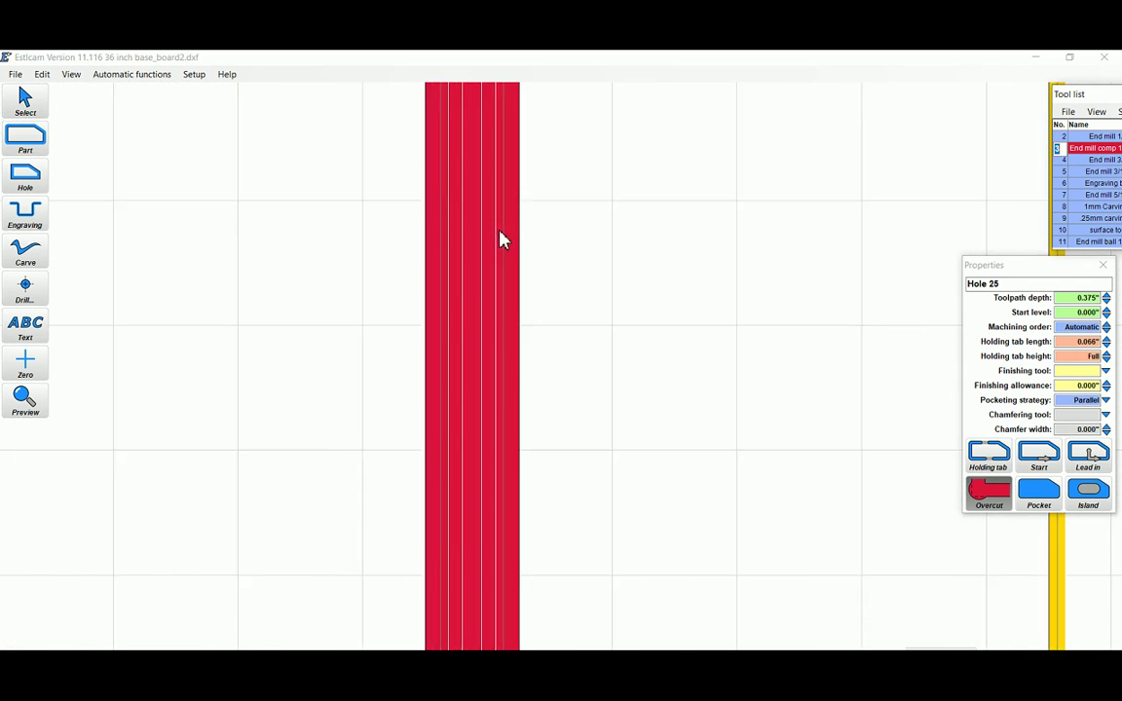
scroll(500, 239, down, 3)
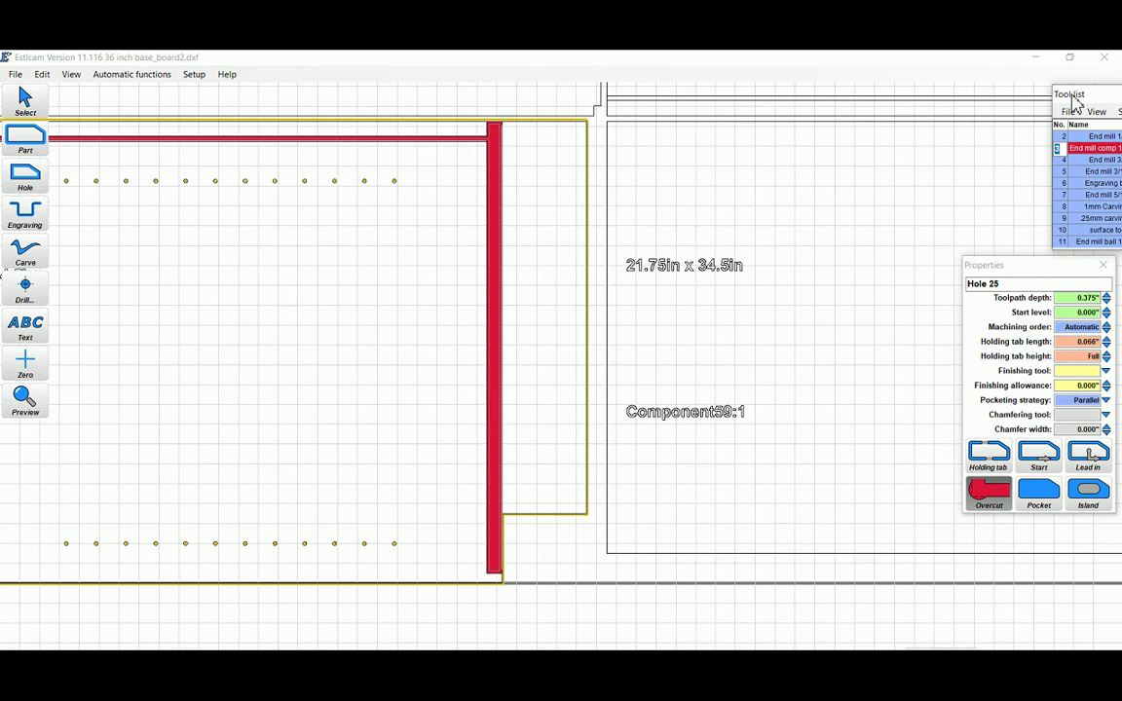
mouse_move(1048, 162)
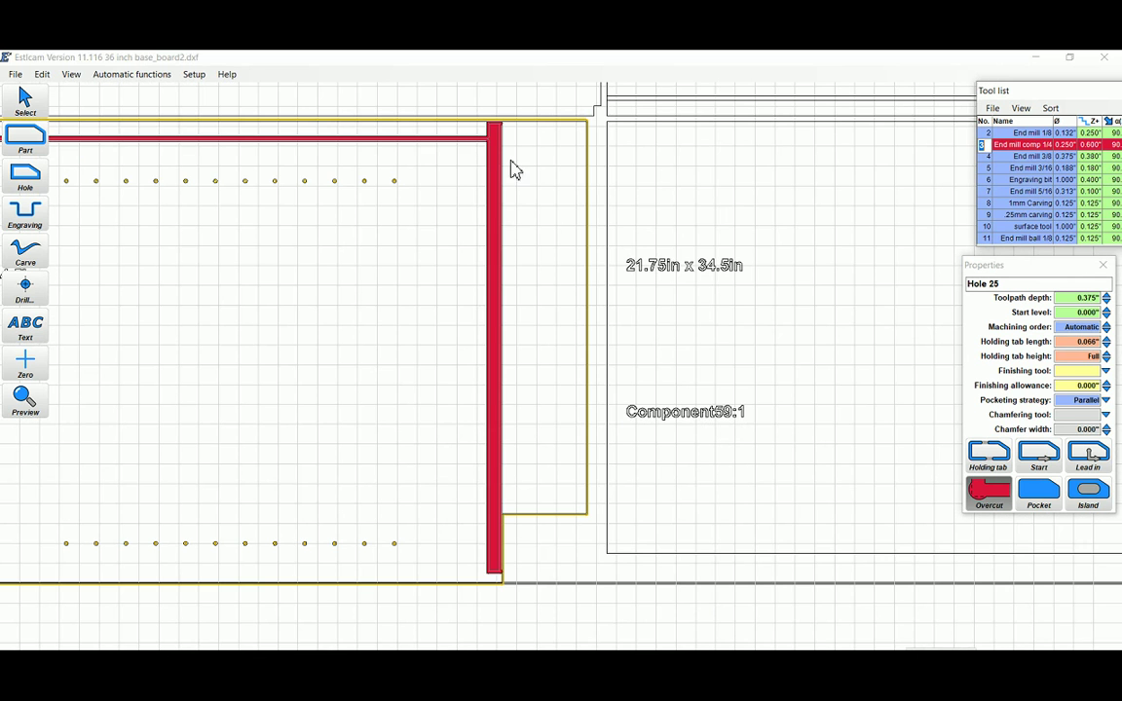
scroll(507, 164, up, 2)
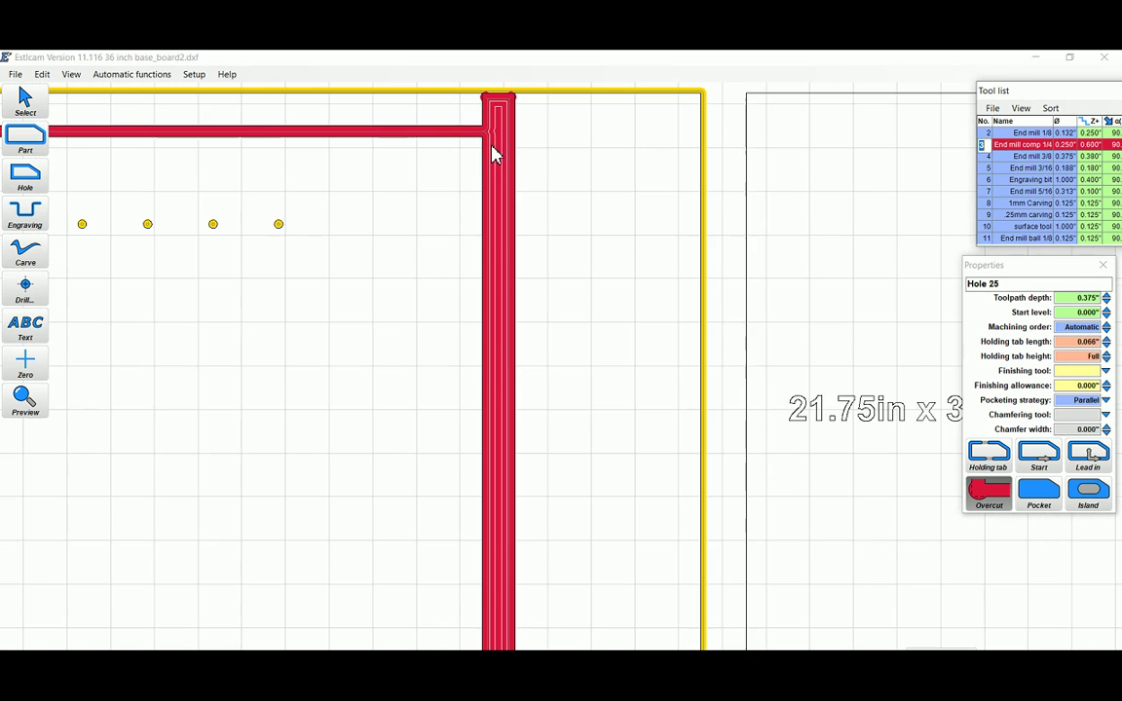
double_click(1018, 145)
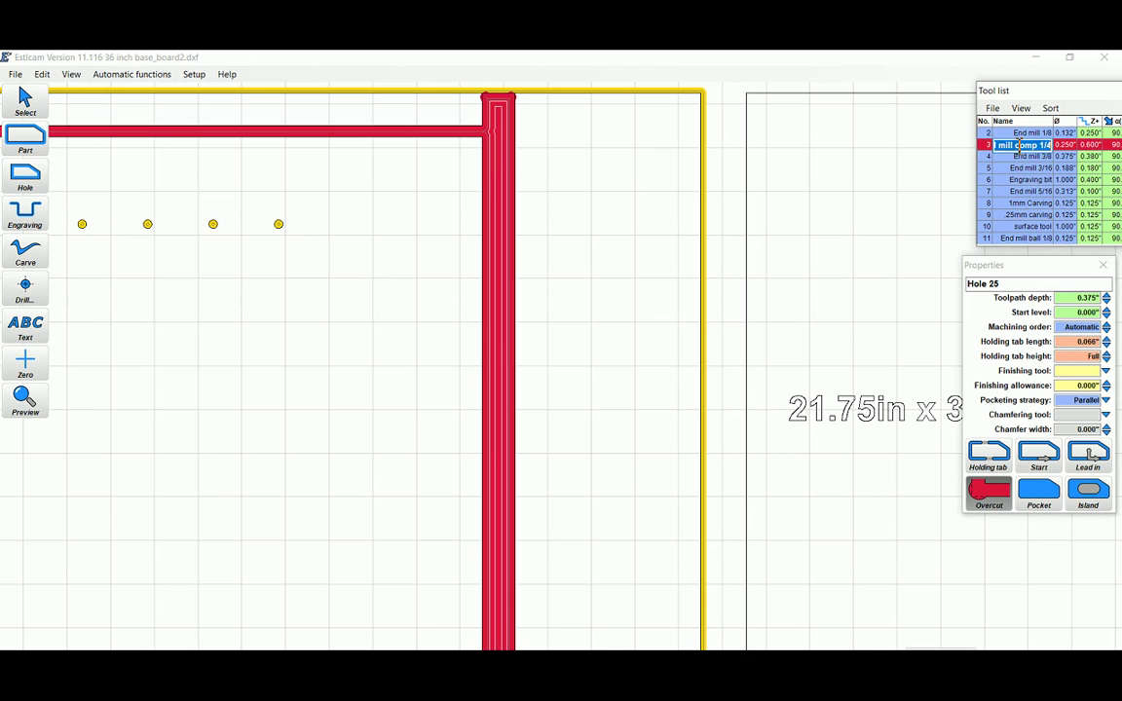
click(1102, 264)
Create a Part toolpath around Bottom:1's outline with End mill comp 1/4
scroll(769, 212, down, 2)
right_drag(686, 203, 693, 457)
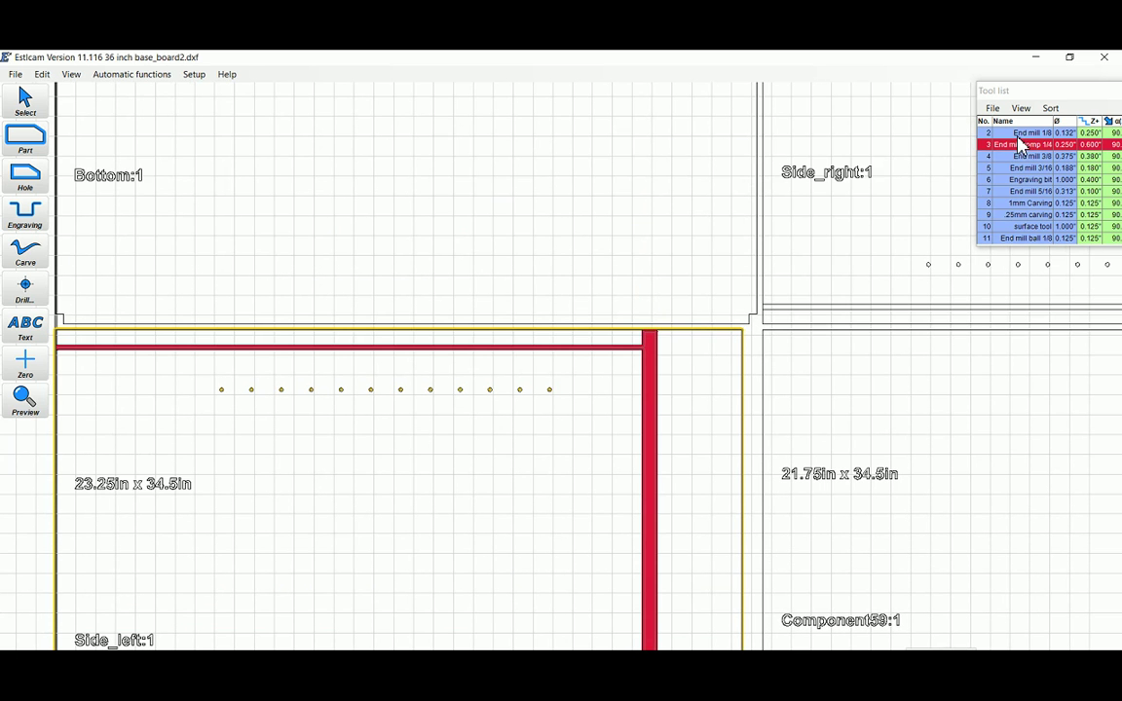
click(27, 140)
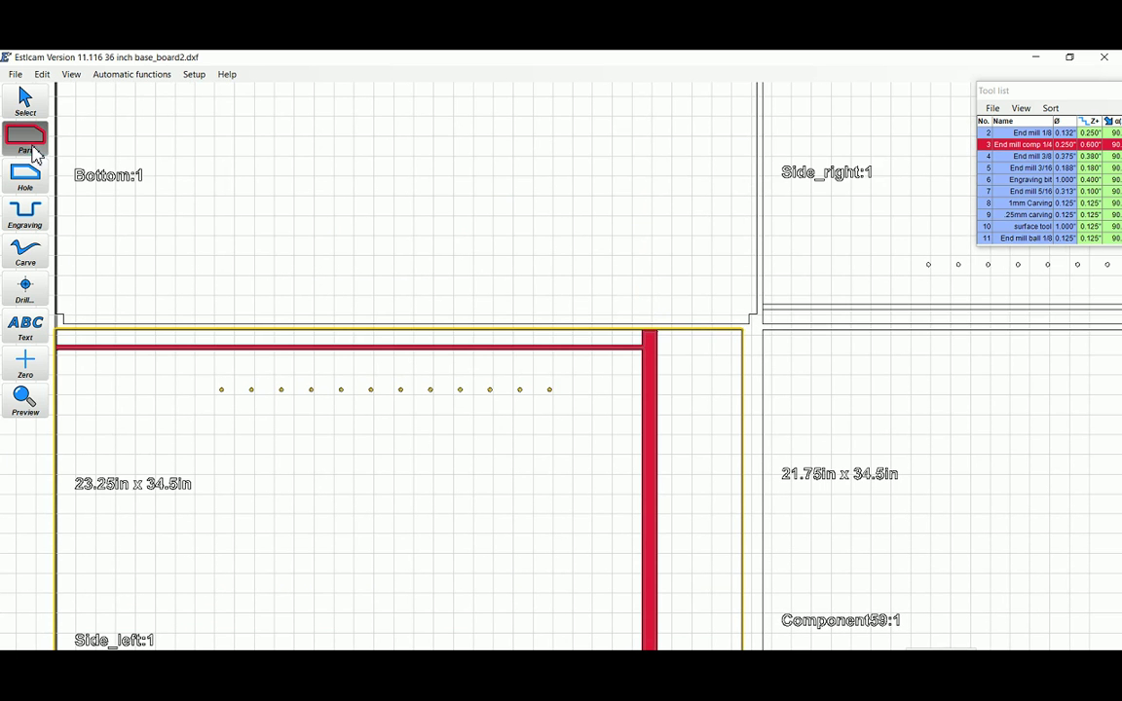
click(753, 332)
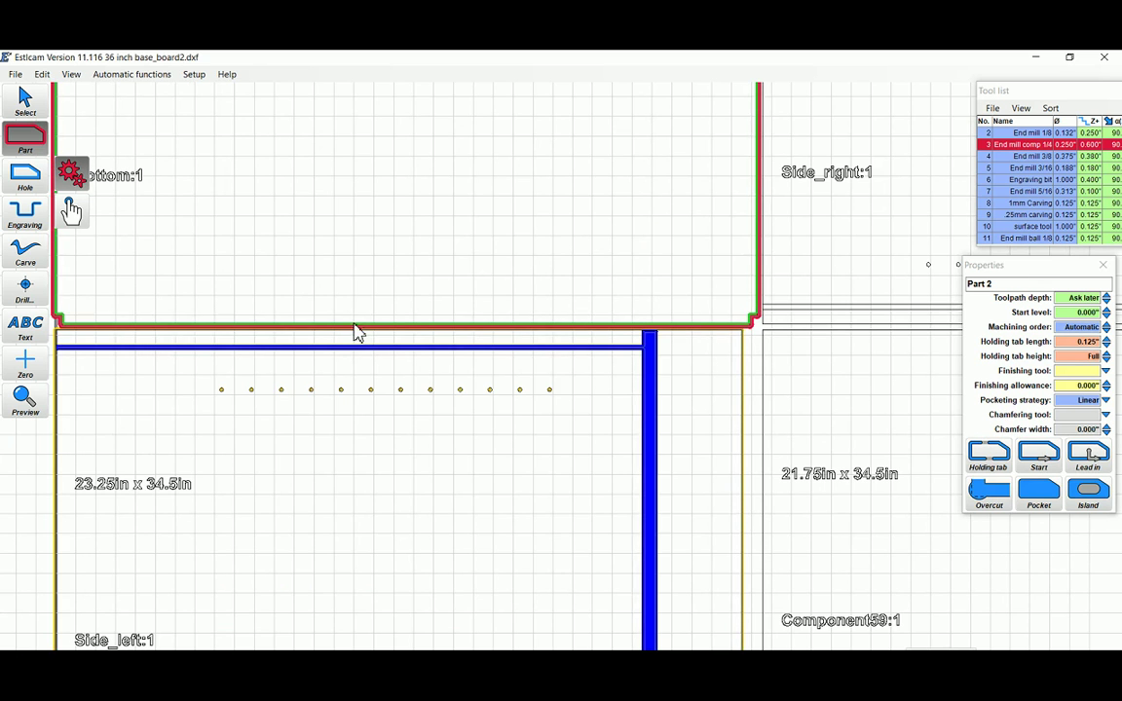
Add overcuts to the inner corners of the two notches at Bottom:1's lower corners
scroll(733, 320, up, 5)
click(985, 493)
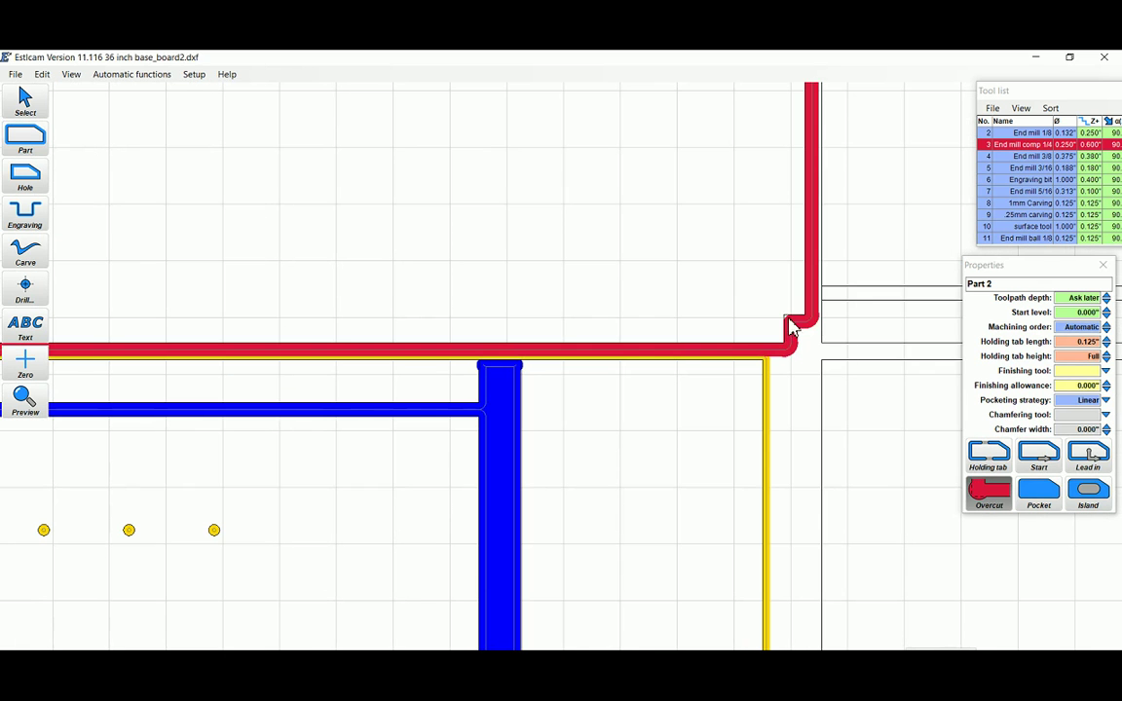
scroll(791, 326, down, 3)
scroll(571, 318, up, 4)
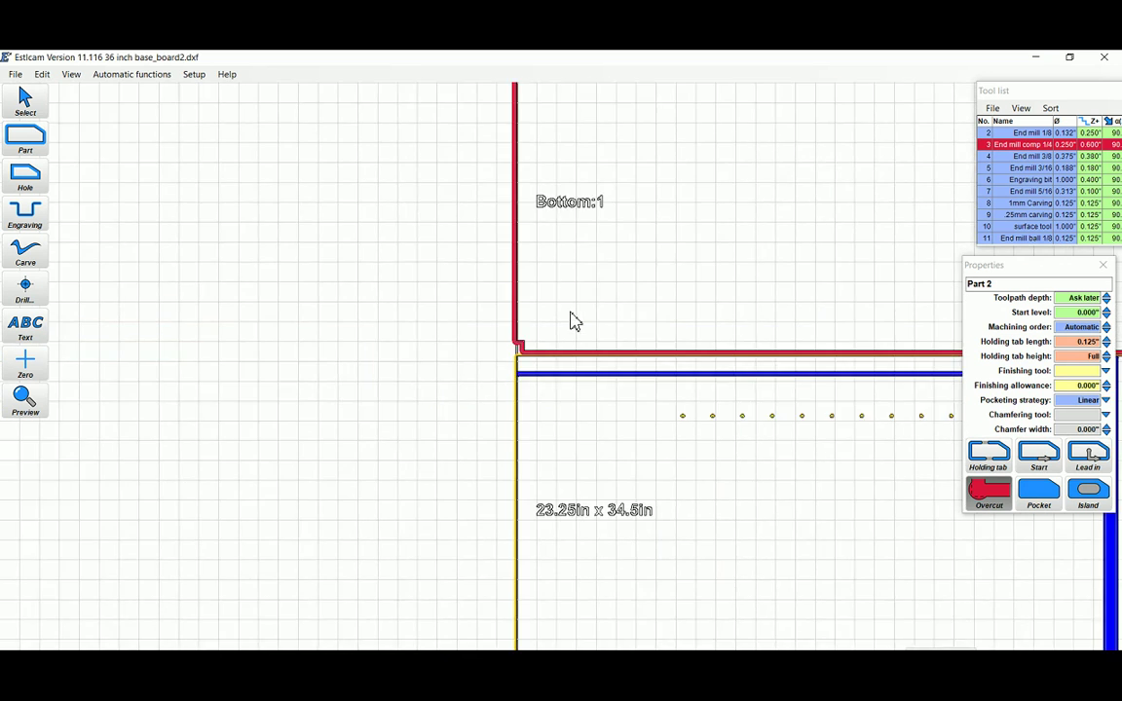
scroll(440, 406, down, 3)
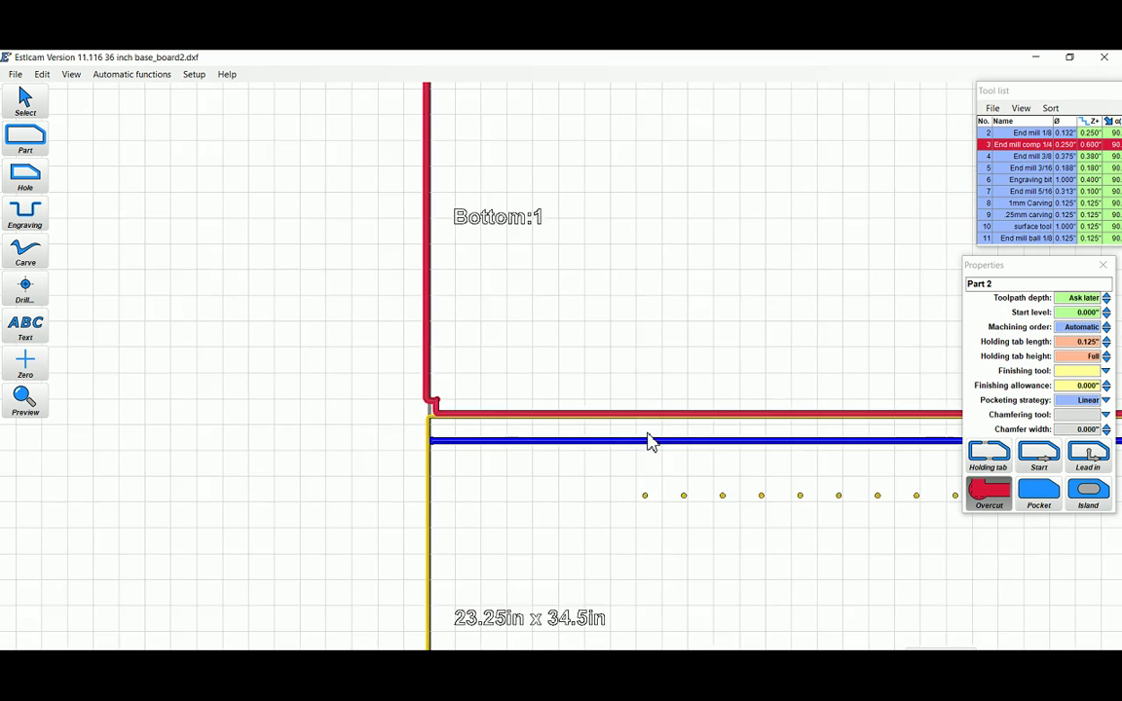
Create a Part toolpath around Component59:1's outline
scroll(755, 368, down, 1)
scroll(753, 368, down, 2)
scroll(382, 346, down, 1)
scroll(600, 528, up, 1)
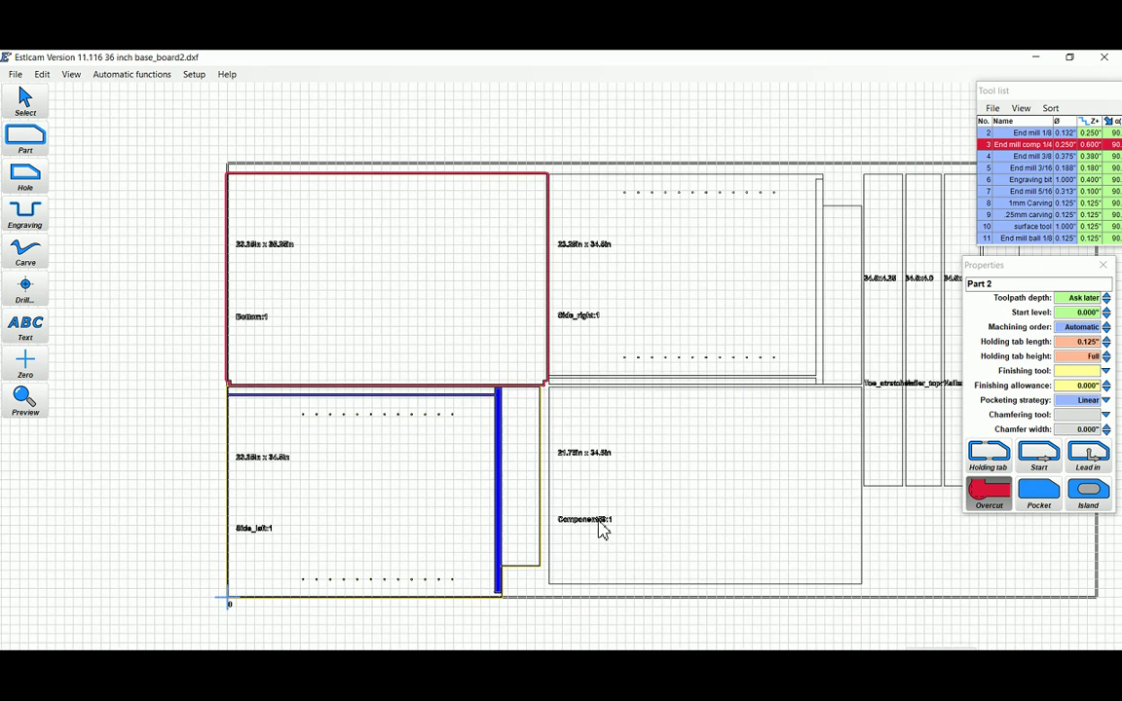
scroll(469, 363, up, 3)
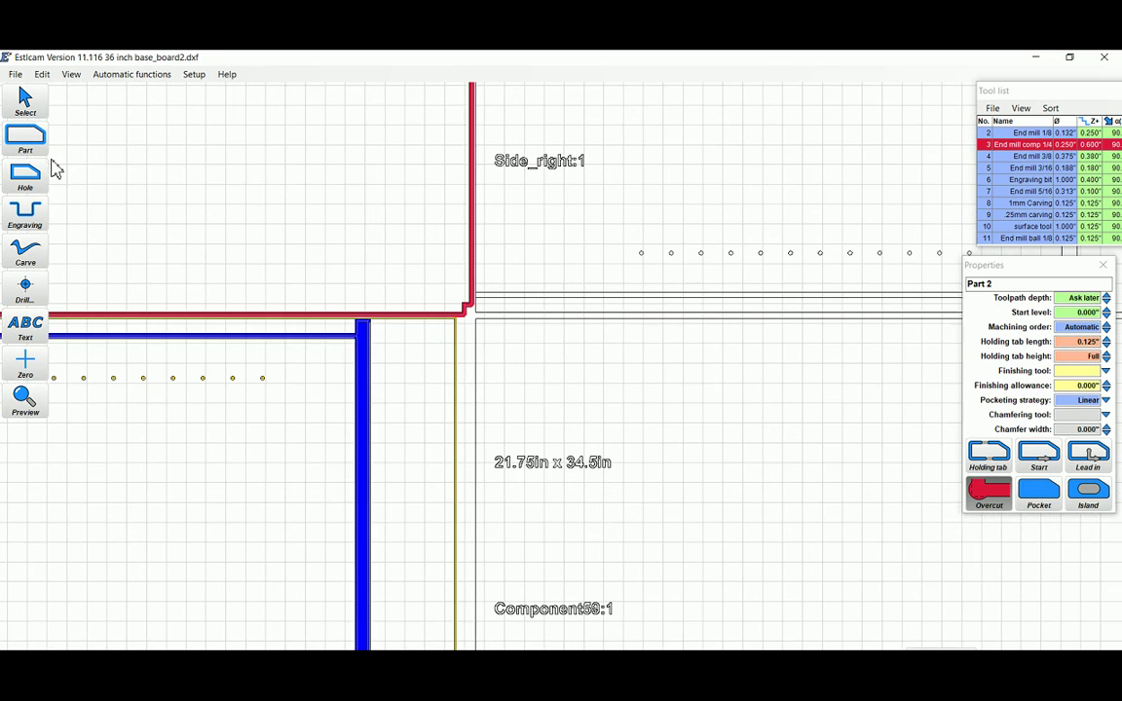
click(25, 140)
click(362, 386)
click(473, 355)
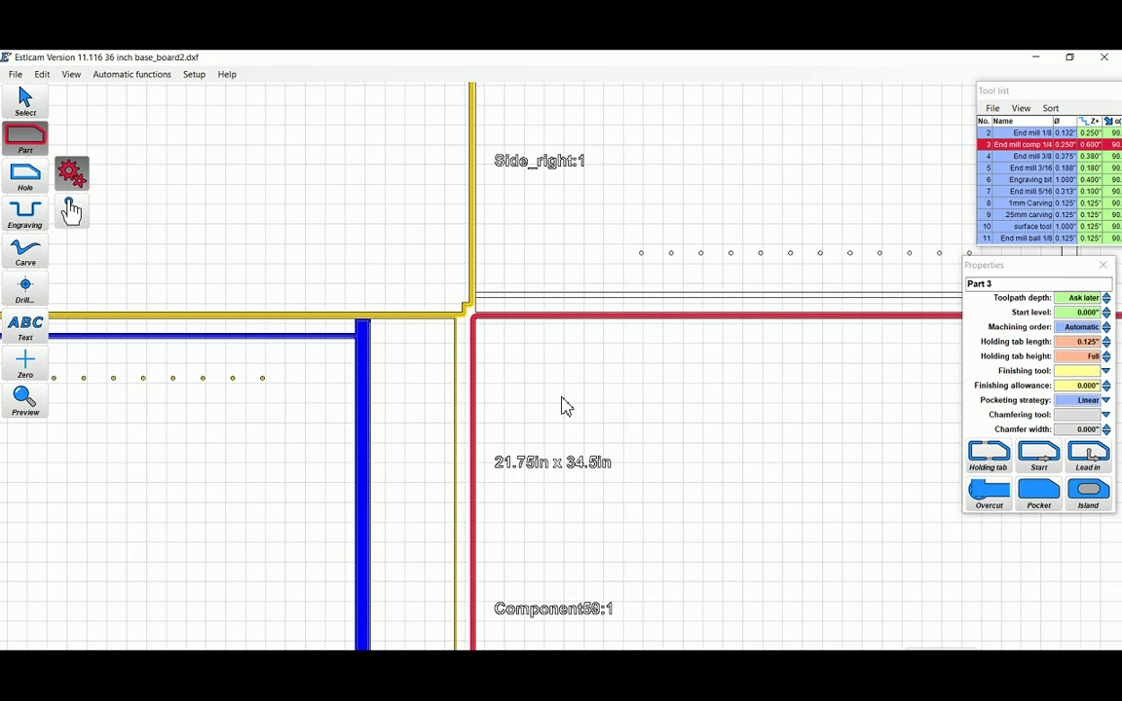
Create Part toolpaths around all four narrow strips: the toe stretcher, top nailer, bottom nailer and drawer bottom divider
scroll(821, 500, down, 3)
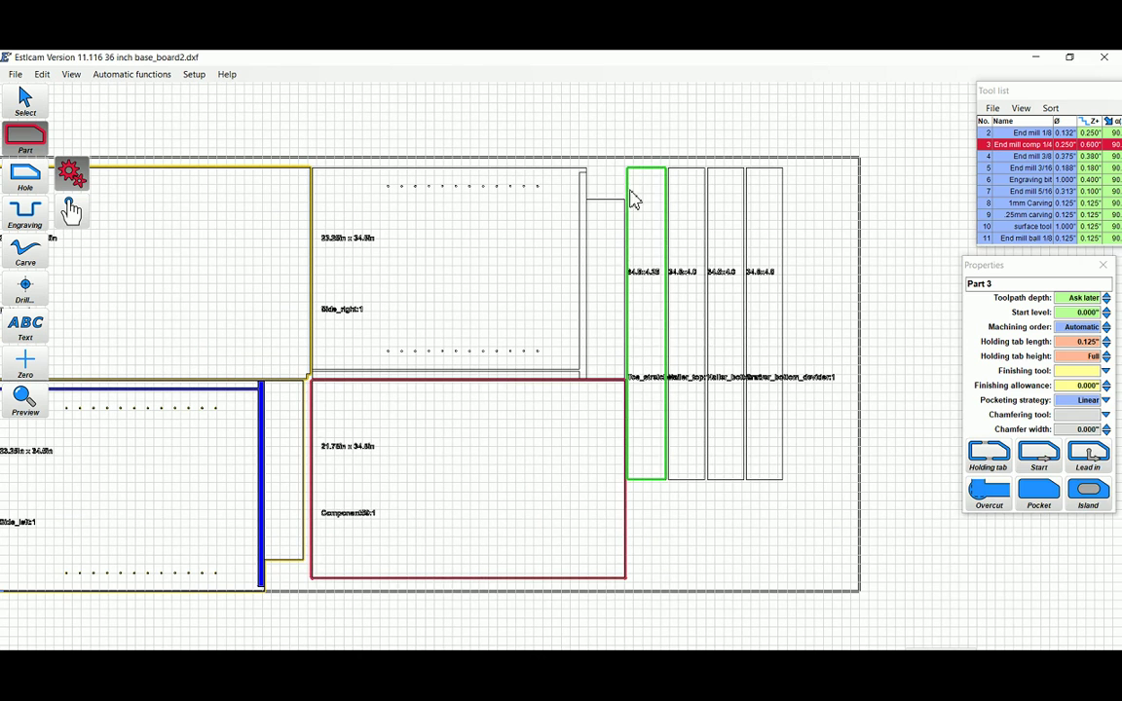
click(630, 194)
click(687, 170)
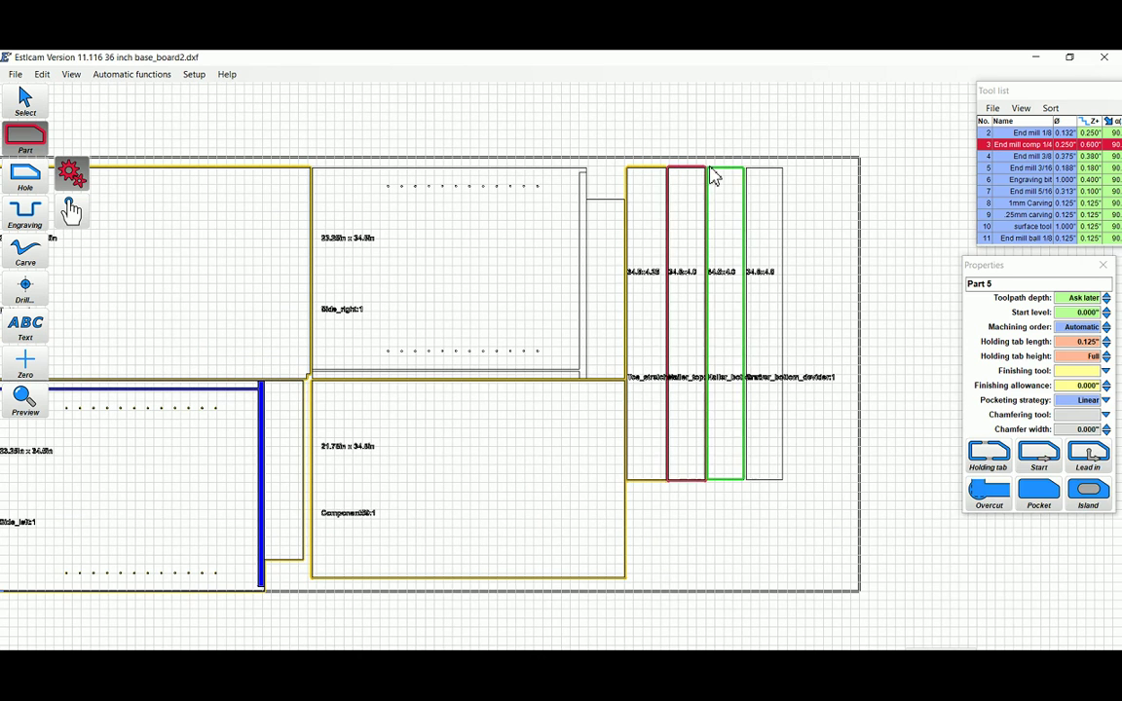
click(754, 175)
click(726, 177)
Examine the spacing between the adjacent cutting toolpaths of the narrow strips near their upper corners
scroll(697, 201, up, 8)
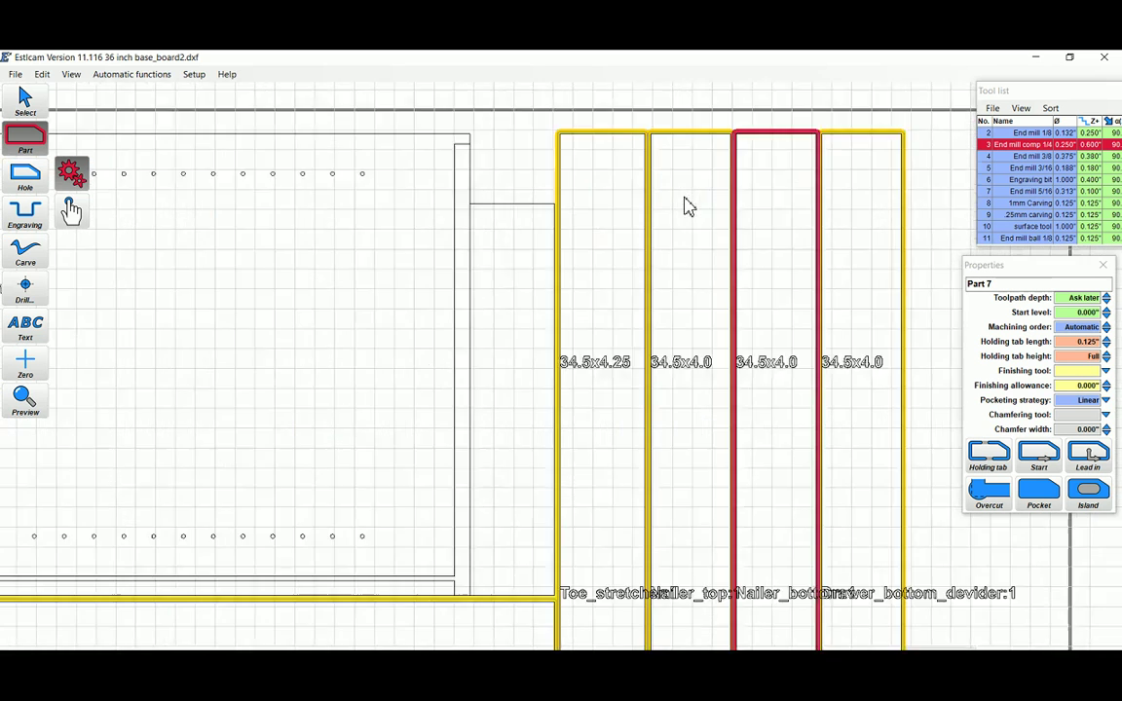
middle_drag(681, 213, 660, 268)
scroll(666, 263, up, 5)
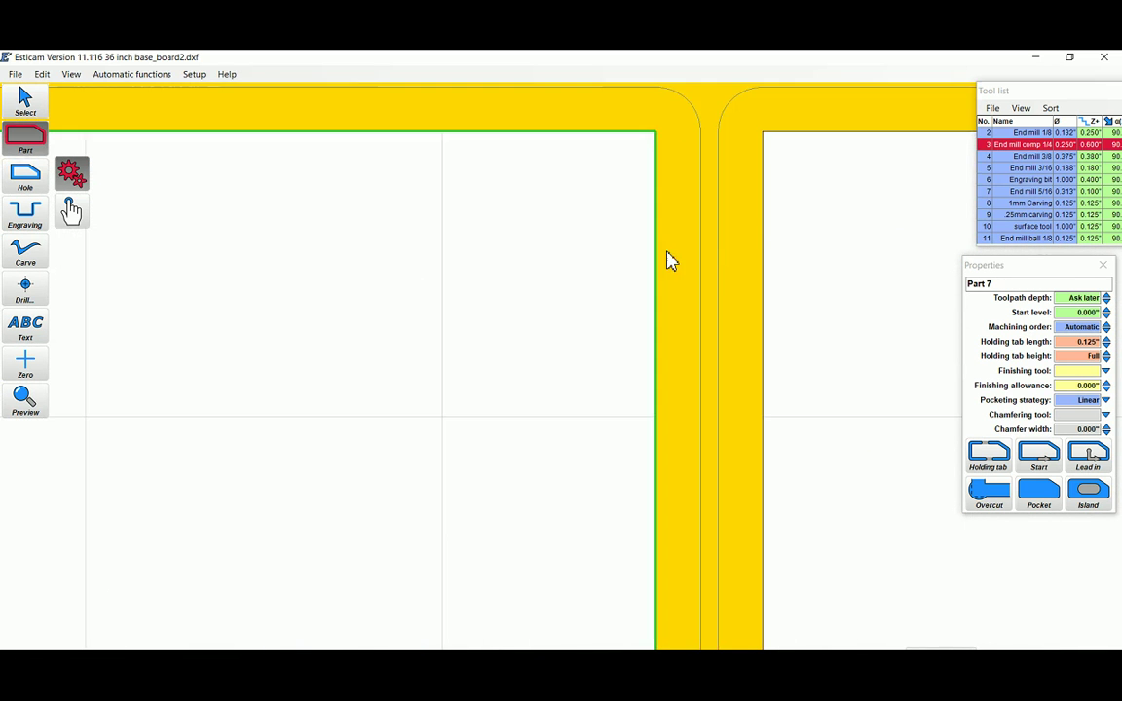
scroll(789, 229, down, 3)
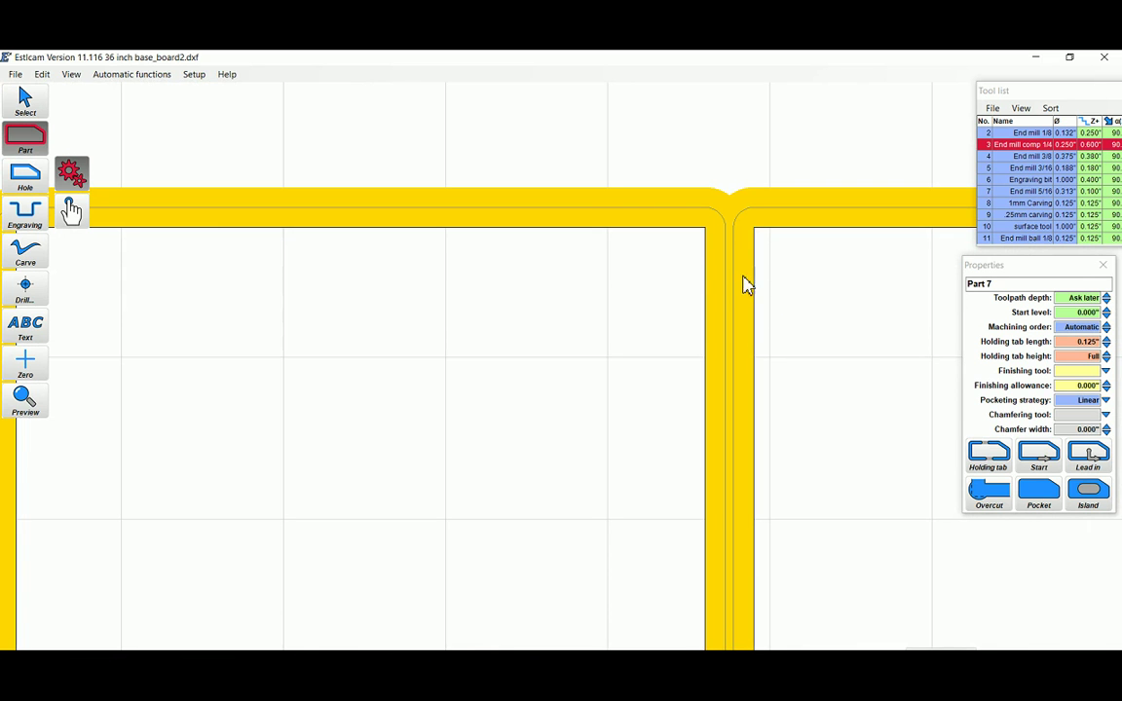
scroll(726, 288, down, 3)
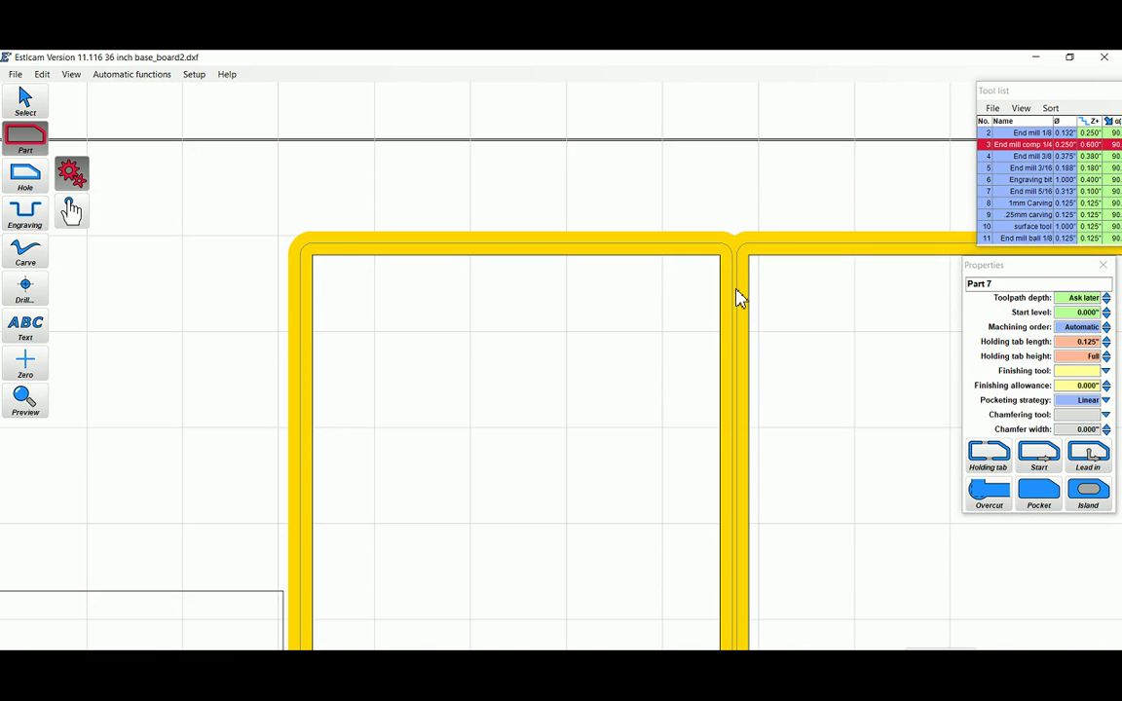
scroll(735, 275, up, 3)
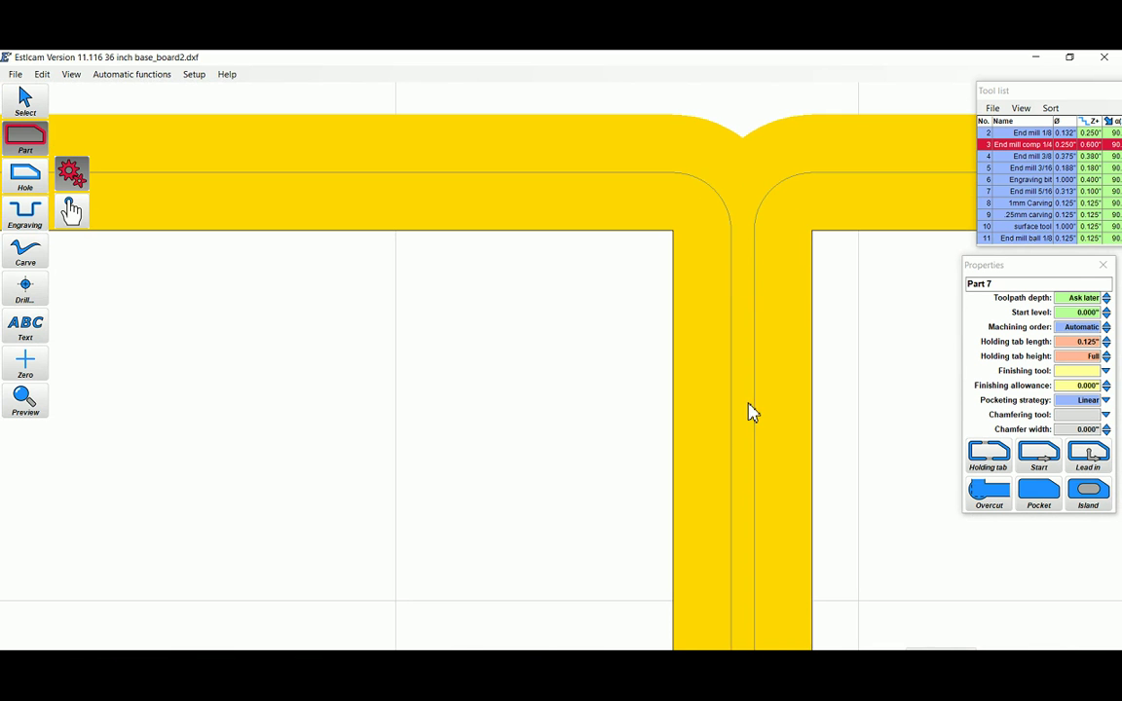
scroll(749, 412, down, 6)
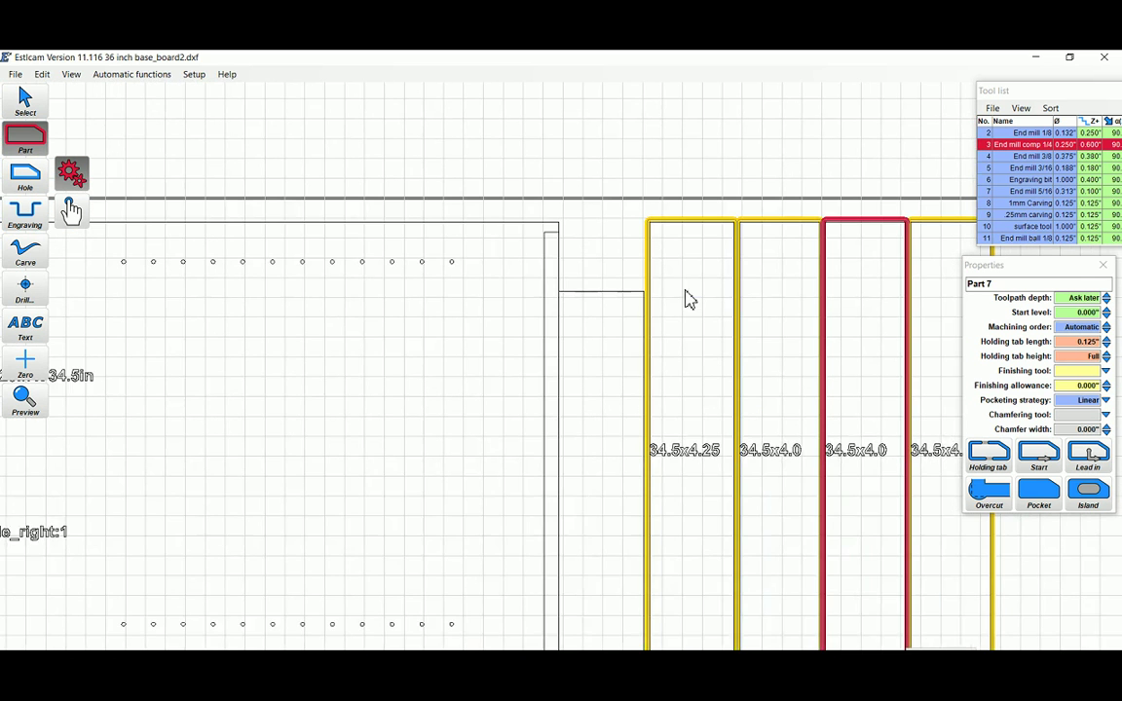
scroll(686, 298, down, 5)
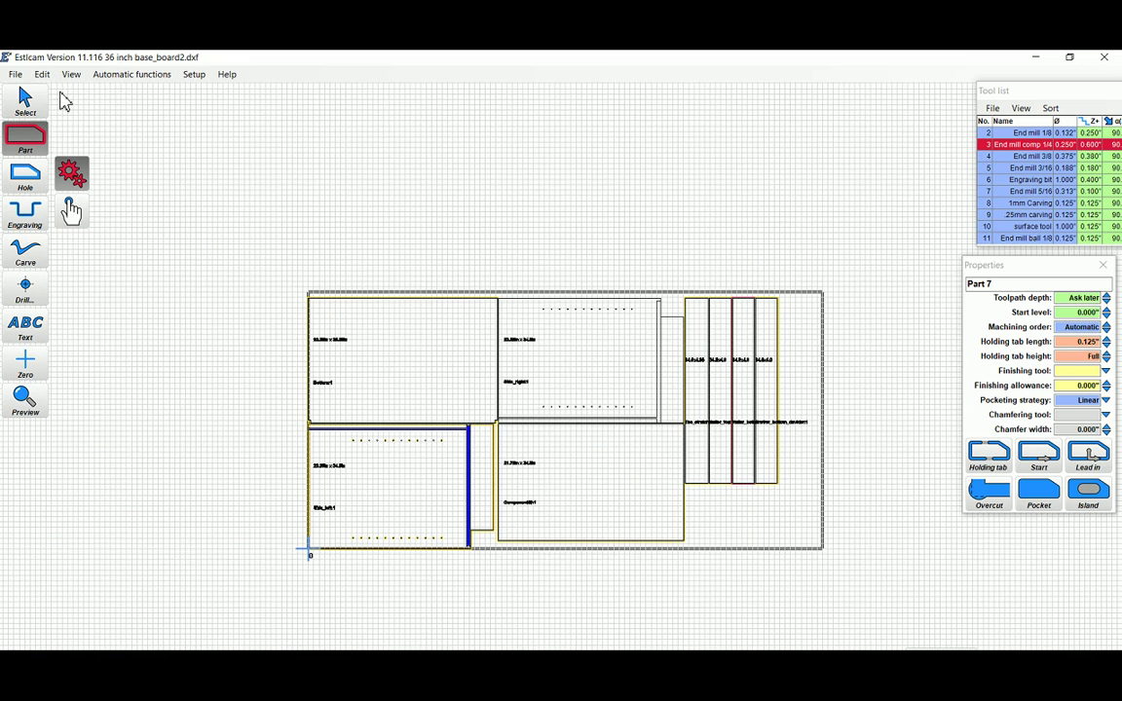
Save the CNC program as 36 inch base_board2 on the Desktop with a 0.75" cutting depth and review the toolpath preview
click(15, 74)
click(58, 160)
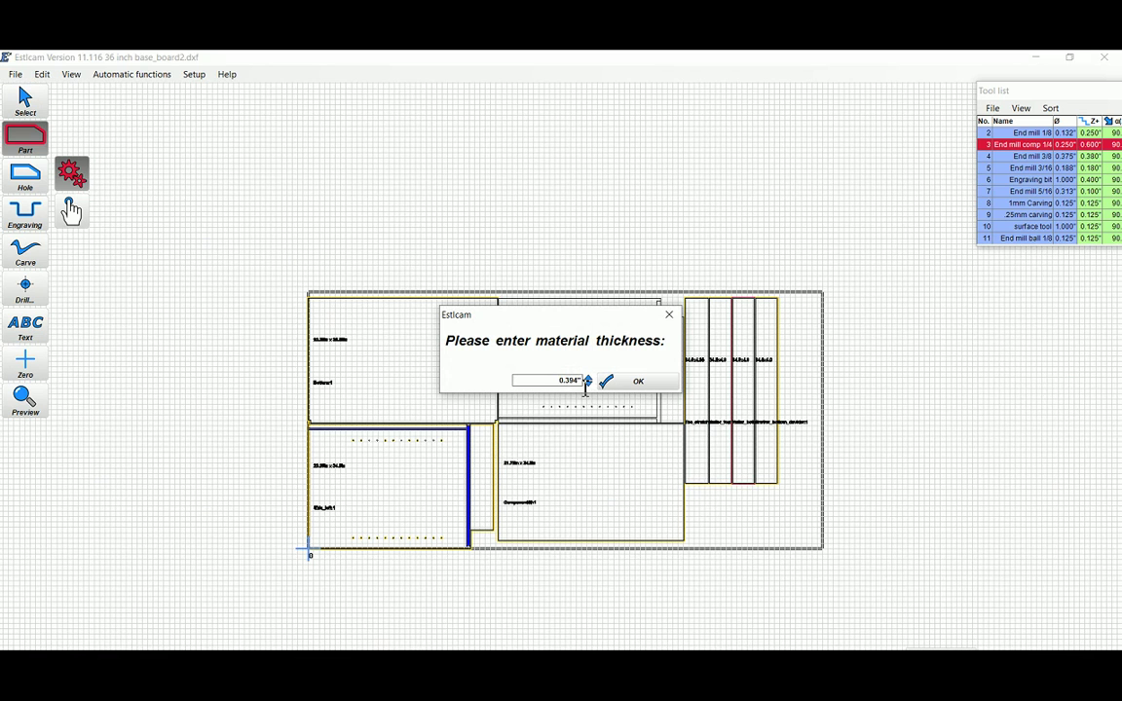
double_click(563, 383)
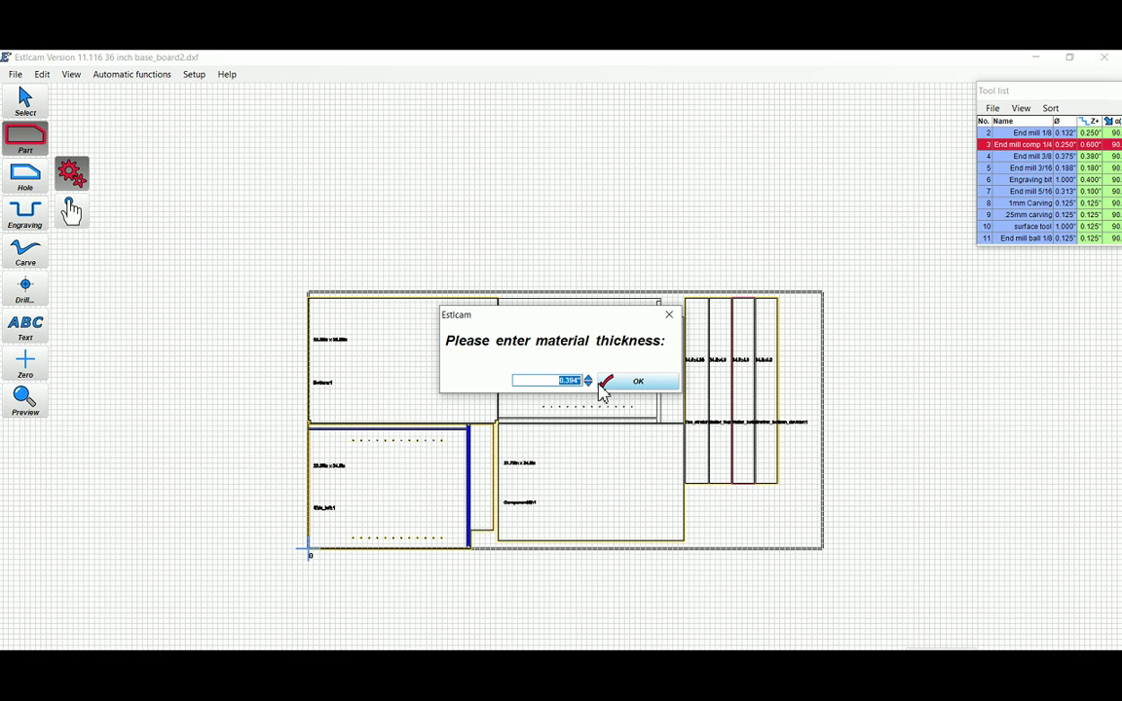
key(BackSpace)
click(642, 382)
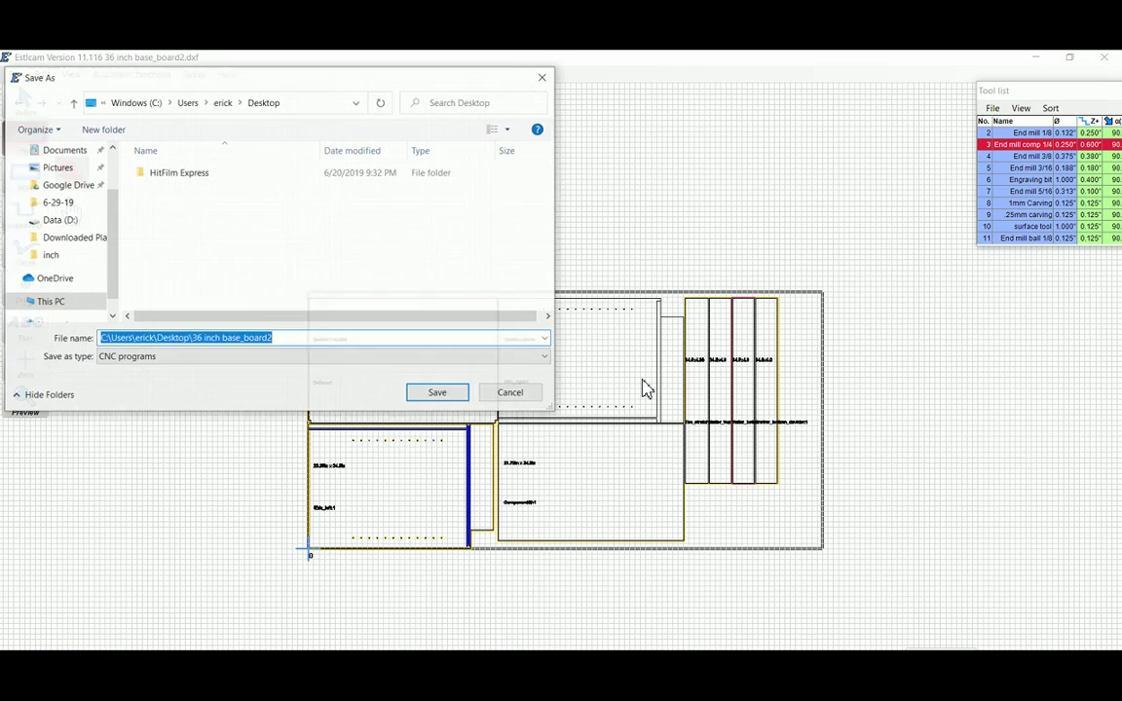
click(435, 395)
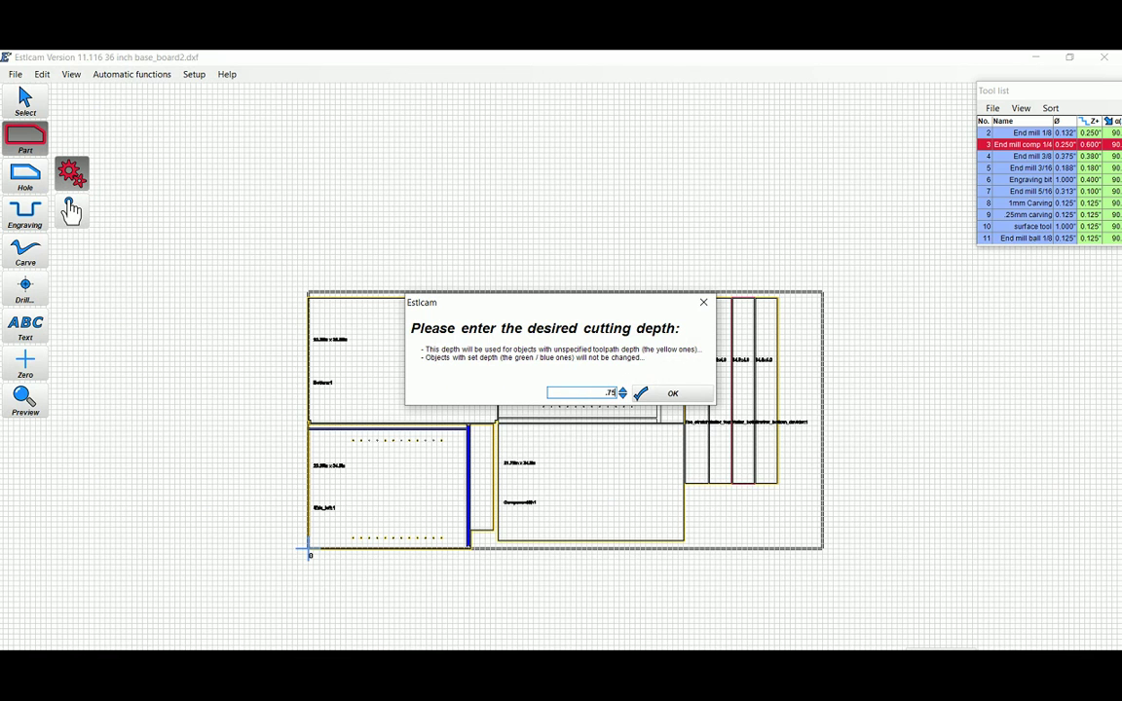
click(680, 395)
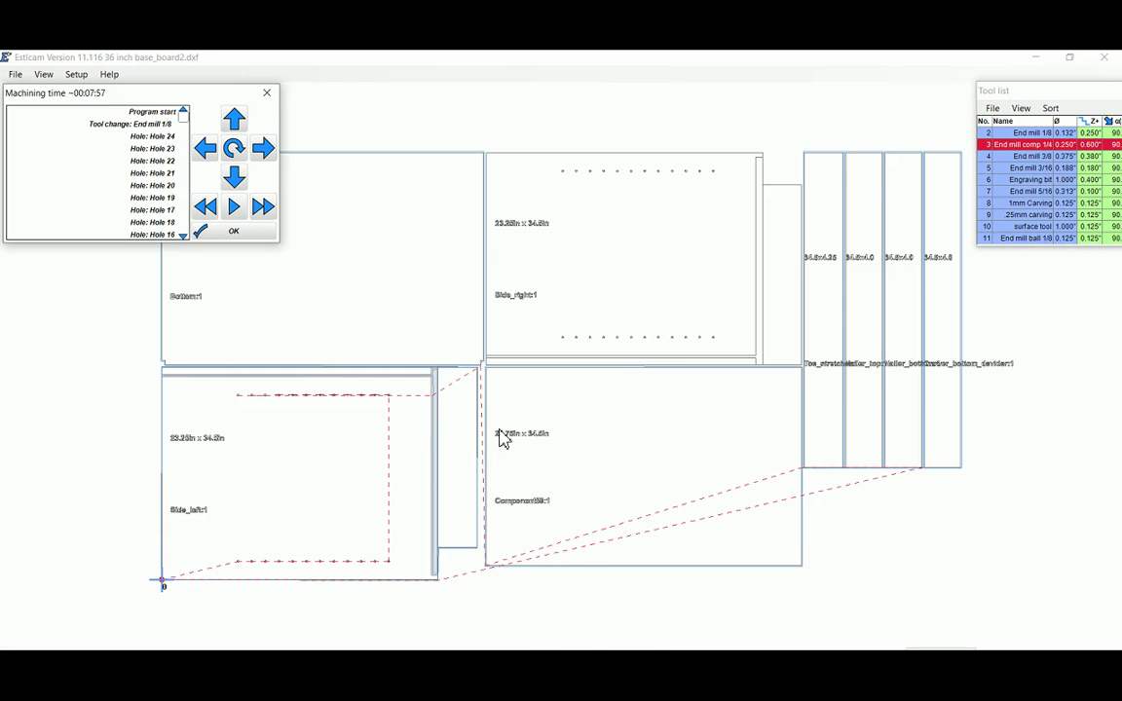
scroll(418, 426, up, 2)
scroll(387, 438, down, 2)
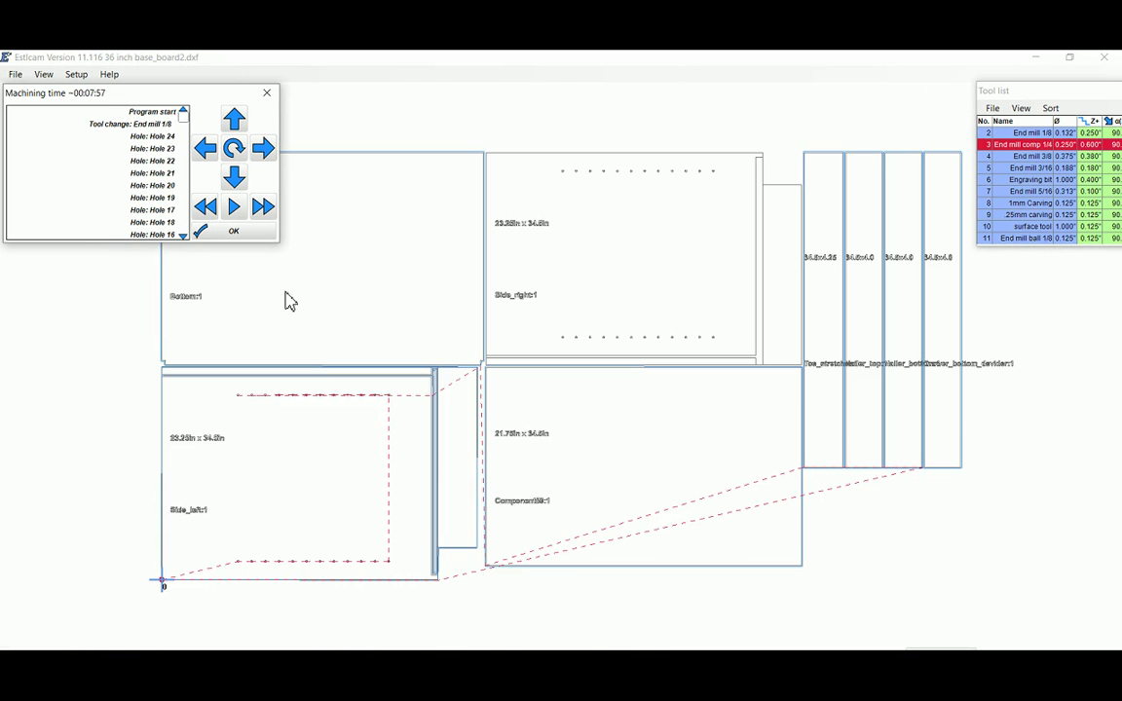
click(239, 232)
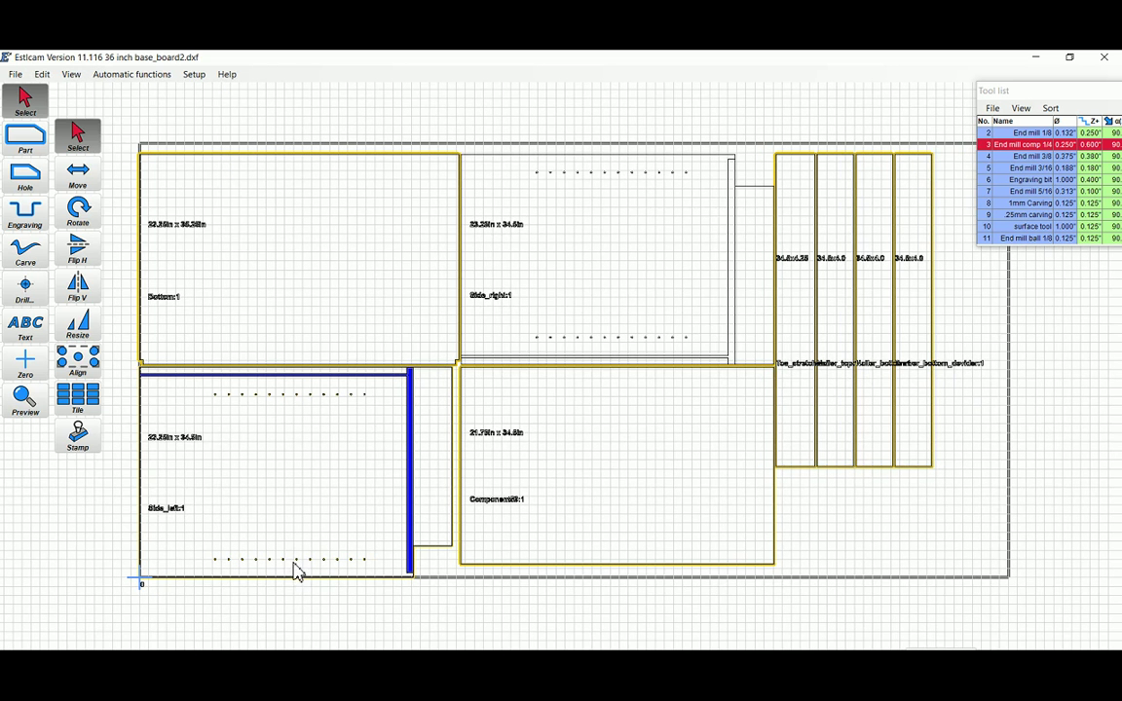
Save the CNC program again with a 0.394" material thickness, replacing the existing 36 inch base_board2.tap
click(14, 74)
click(50, 161)
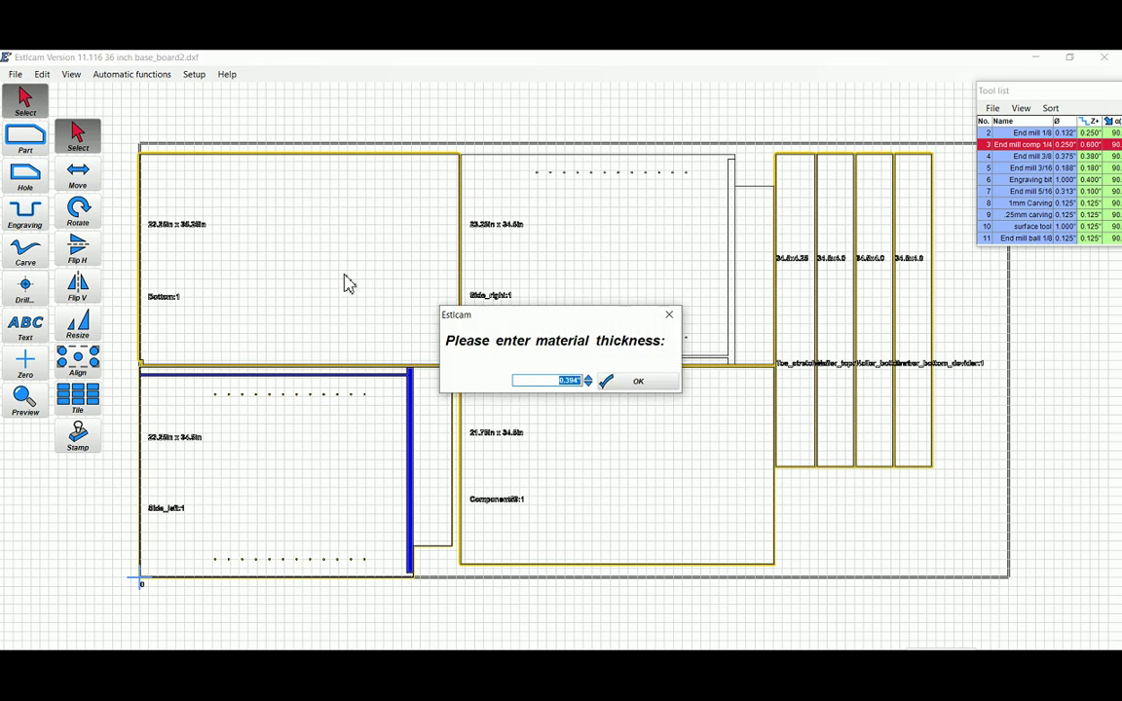
click(643, 383)
click(437, 392)
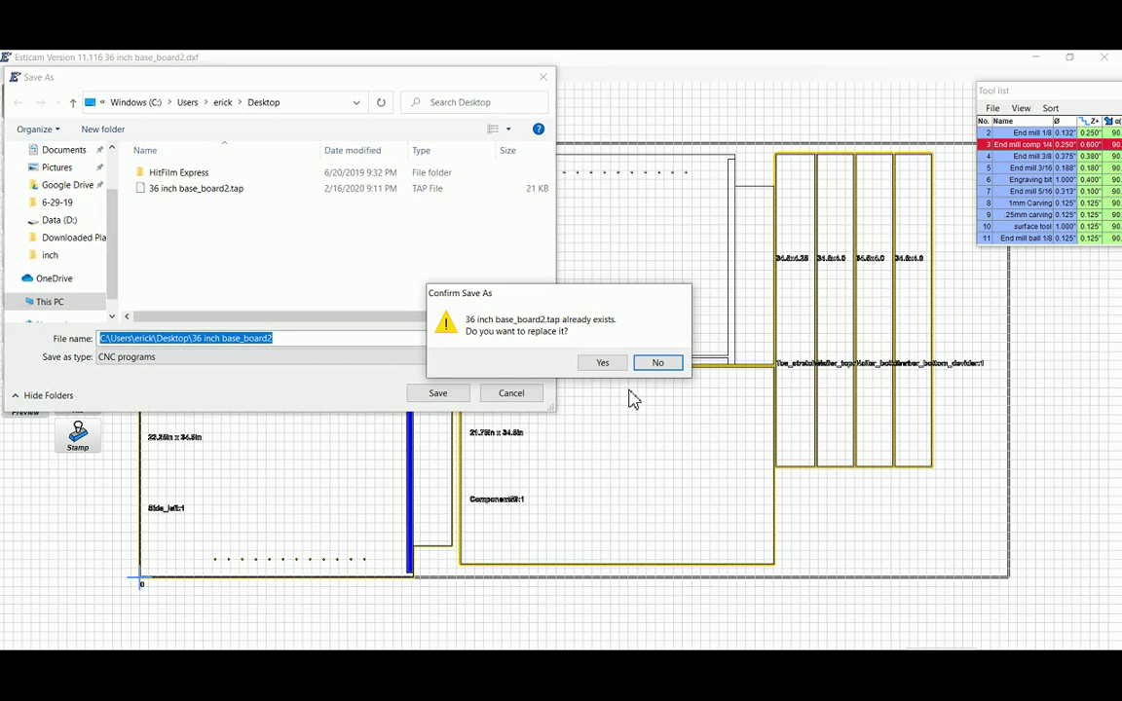
click(613, 367)
click(670, 394)
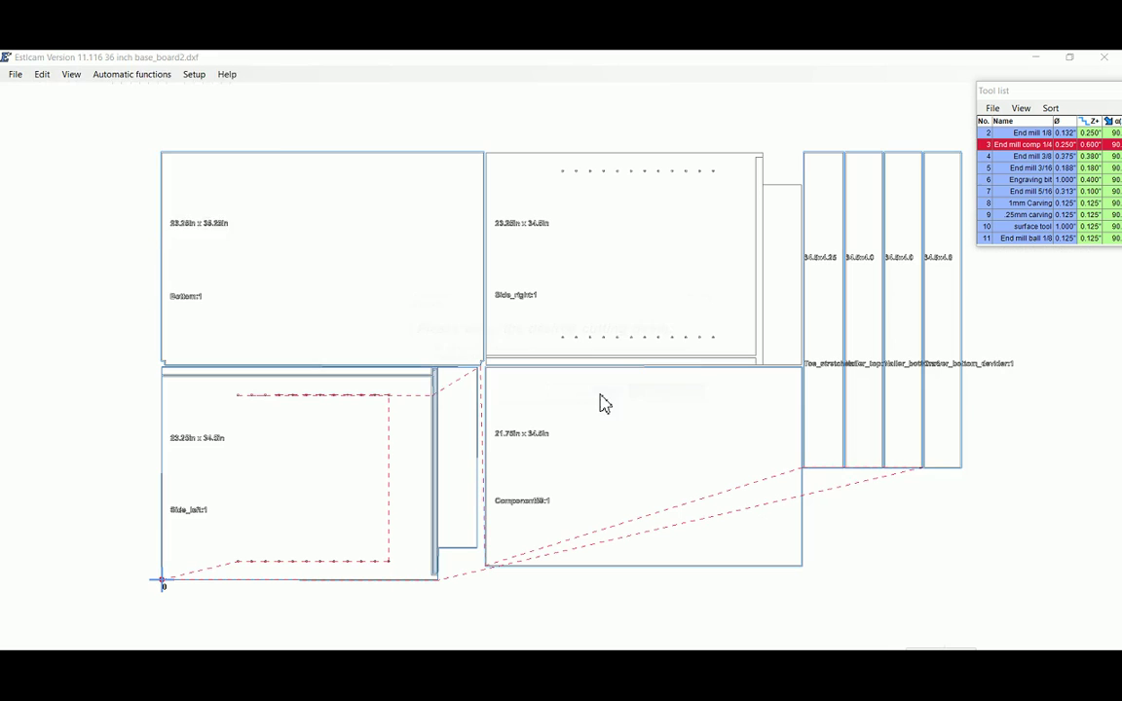
Play the machining simulation at increased speed to check the cutting order, and return to the board layout
click(234, 207)
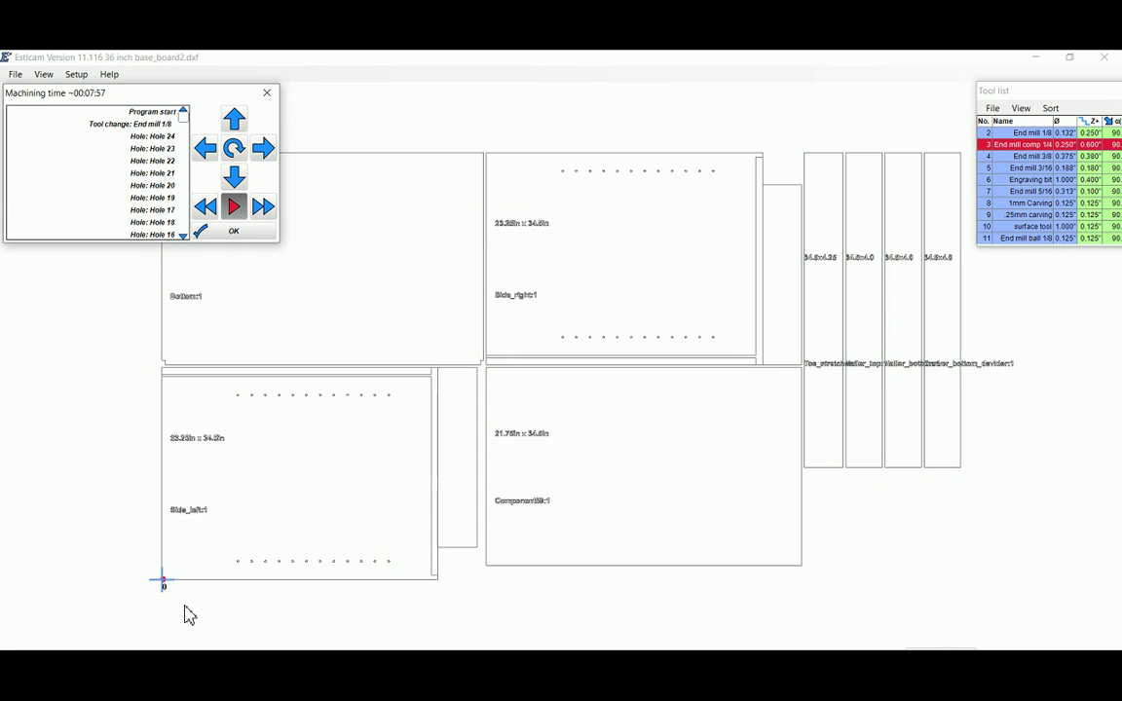
click(265, 207)
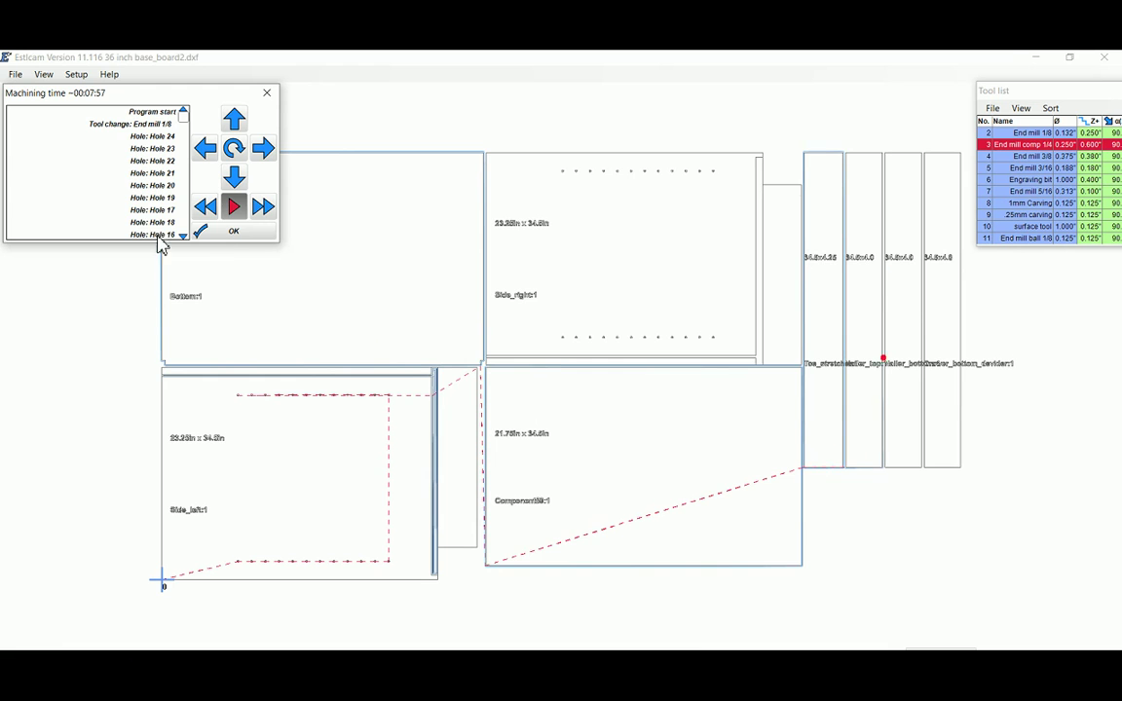
click(234, 231)
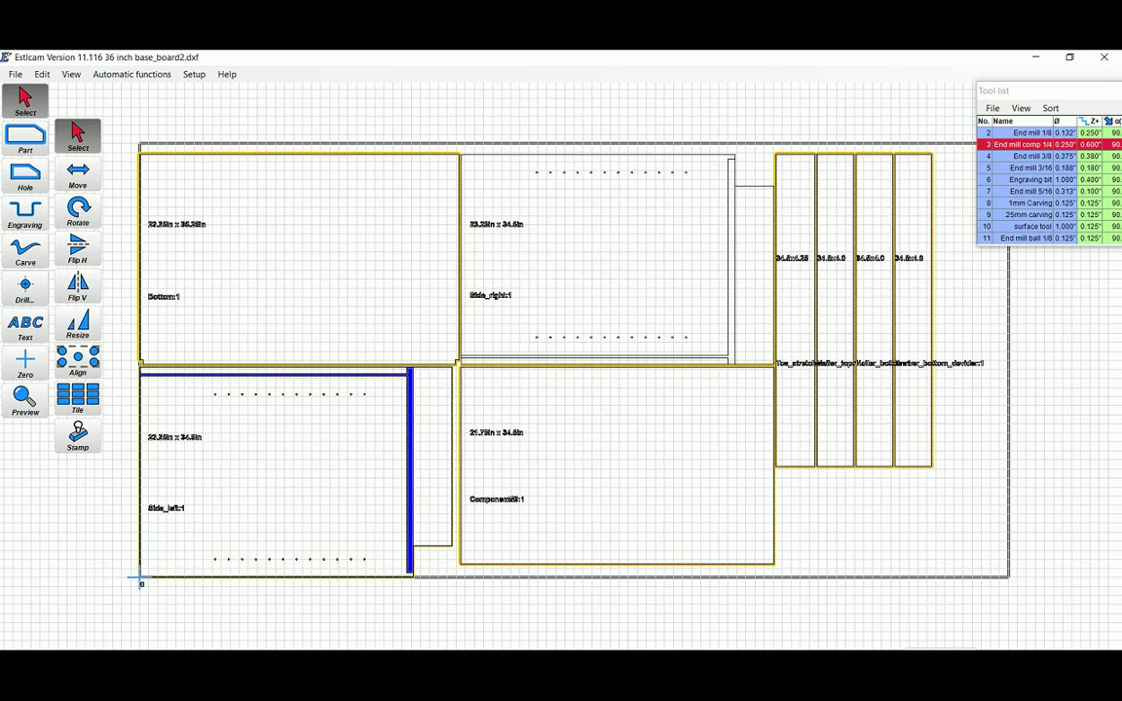
scroll(542, 368, down, 3)
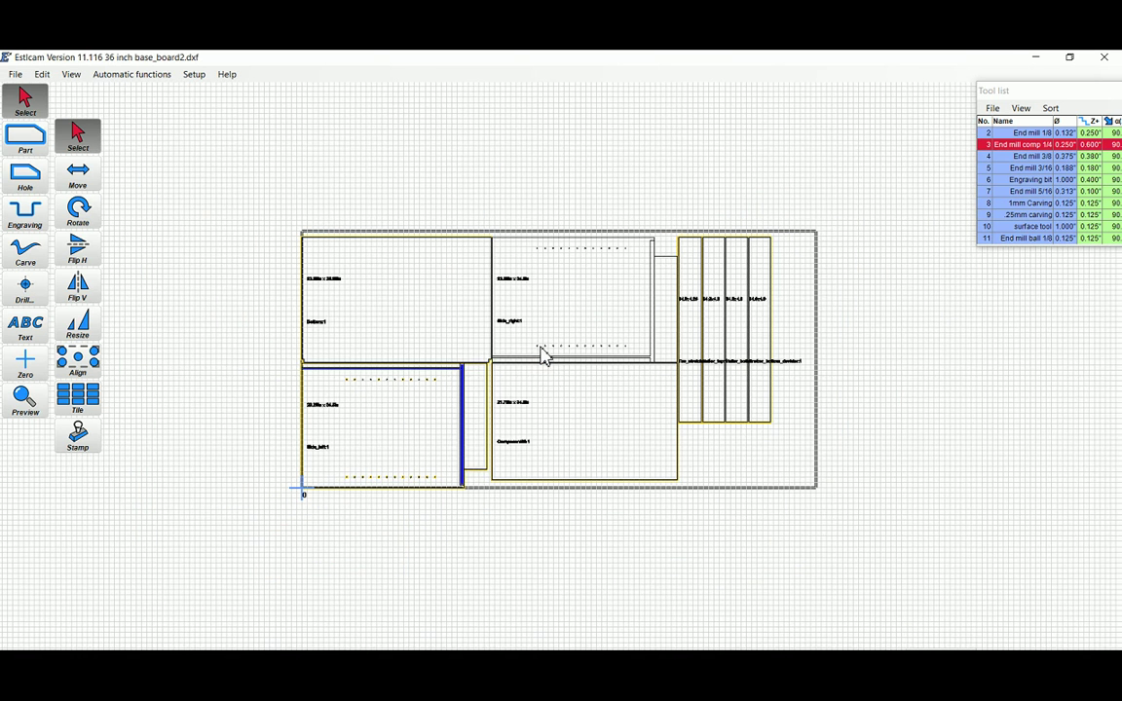